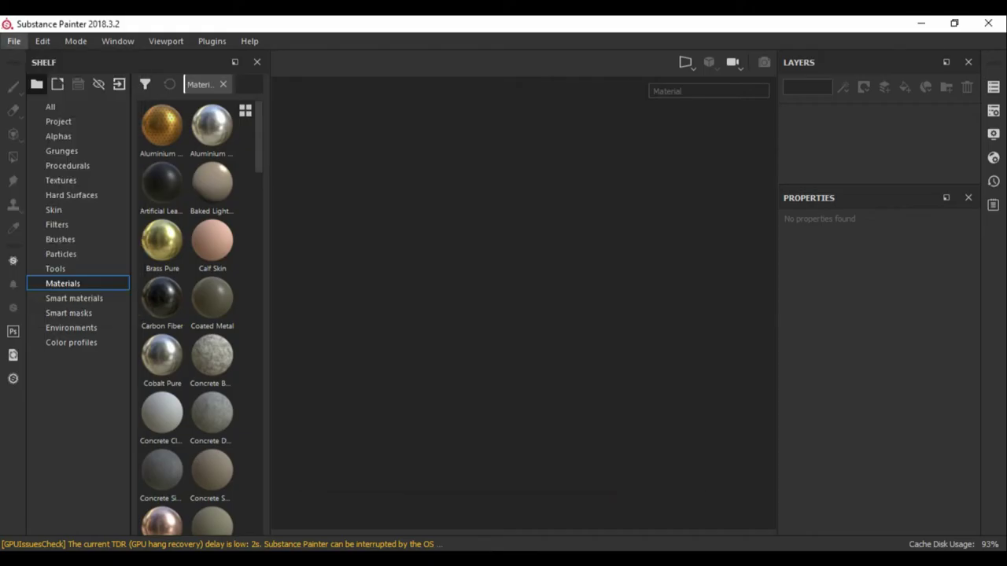
# Step: Create a new project from lowpoly.obj with its baked normal and curvature maps added
pyautogui.hotkey('ctrl', 'n')
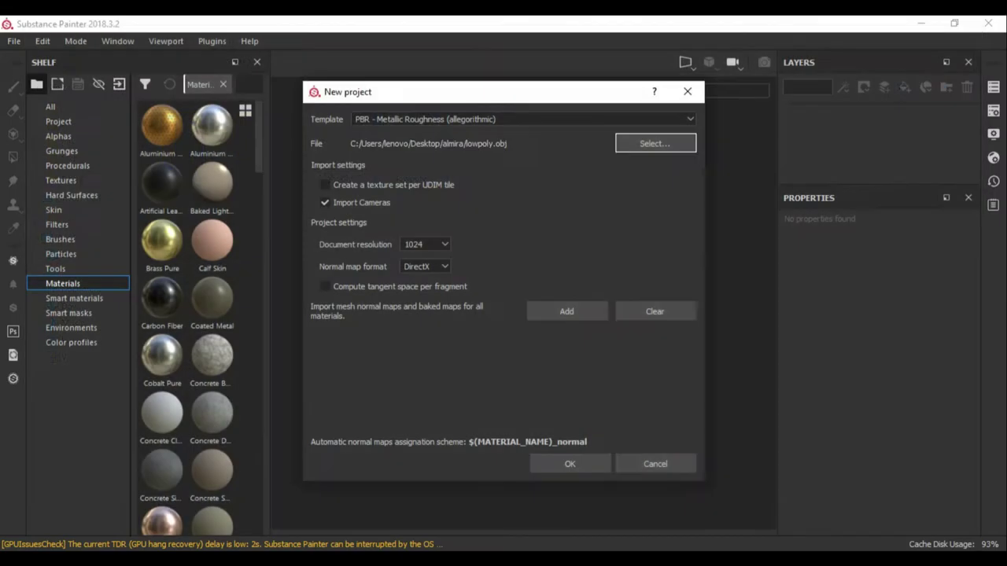
pyautogui.click(567, 312)
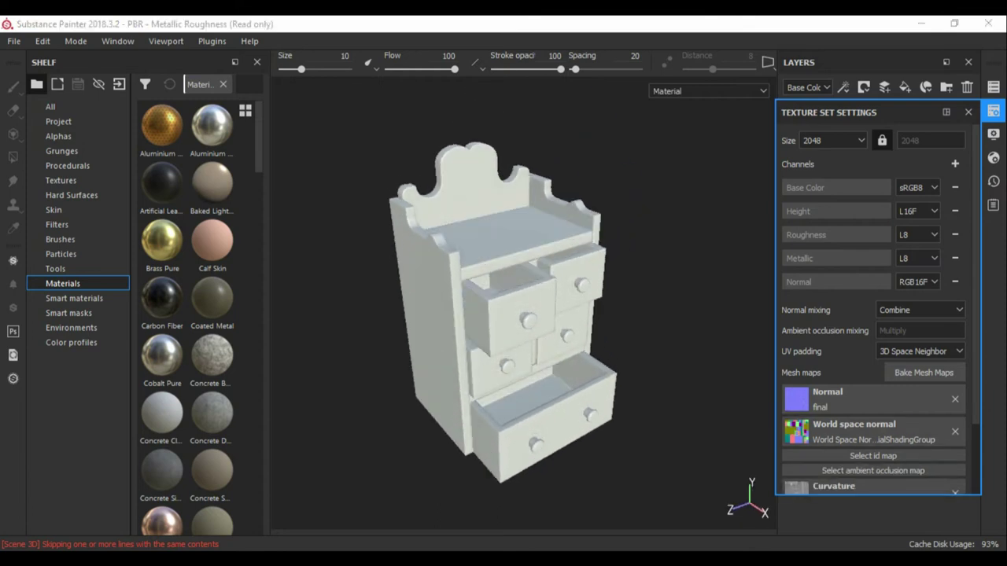
# Step: Import the ambient occlusion PNG from the almira texture folder into Painter as a texture
pyautogui.press('super+e')
pyautogui.press('super+Up')
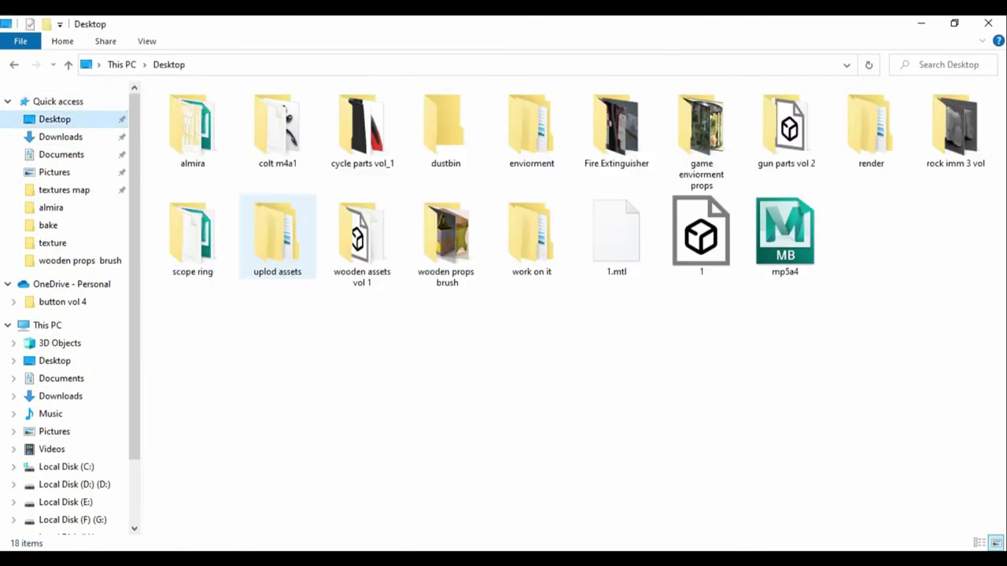
pyautogui.doubleClick(277, 125)
pyautogui.moveTo(192, 125); pyautogui.dragTo(622, 543)
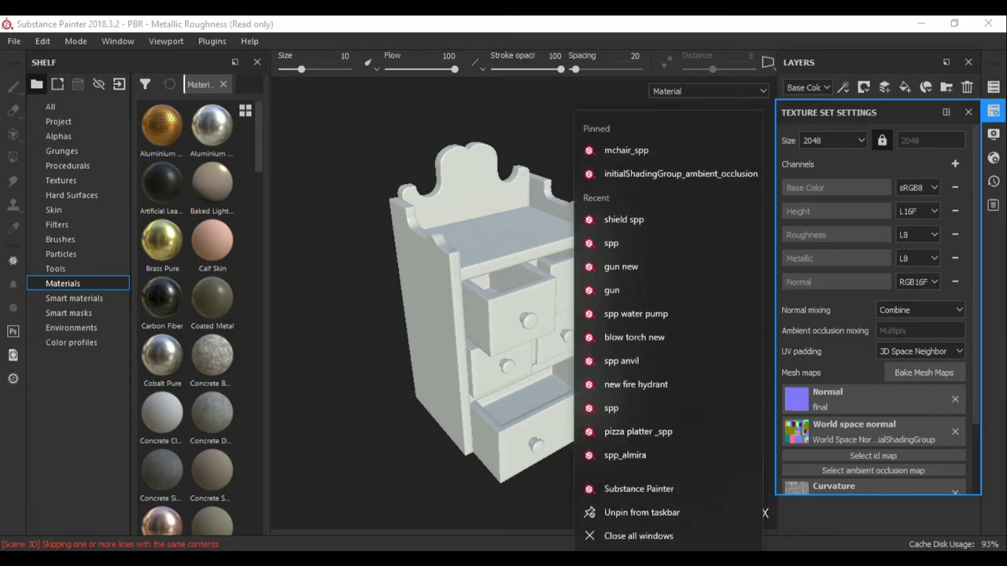
pyautogui.moveTo(192, 126); pyautogui.dragTo(629, 543)
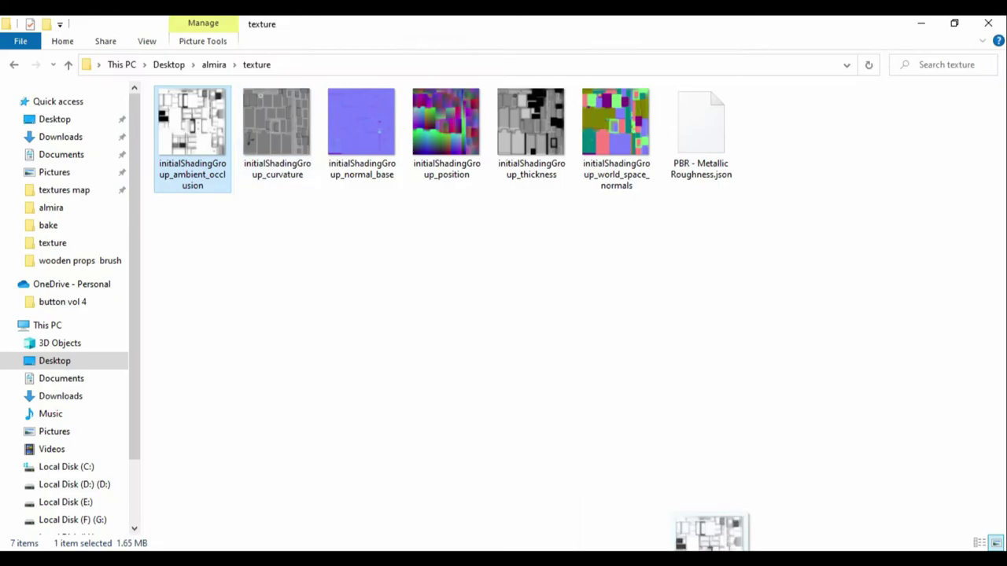
pyautogui.moveTo(764, 513); pyautogui.dragTo(759, 512)
pyautogui.click(703, 140)
pyautogui.click(708, 181)
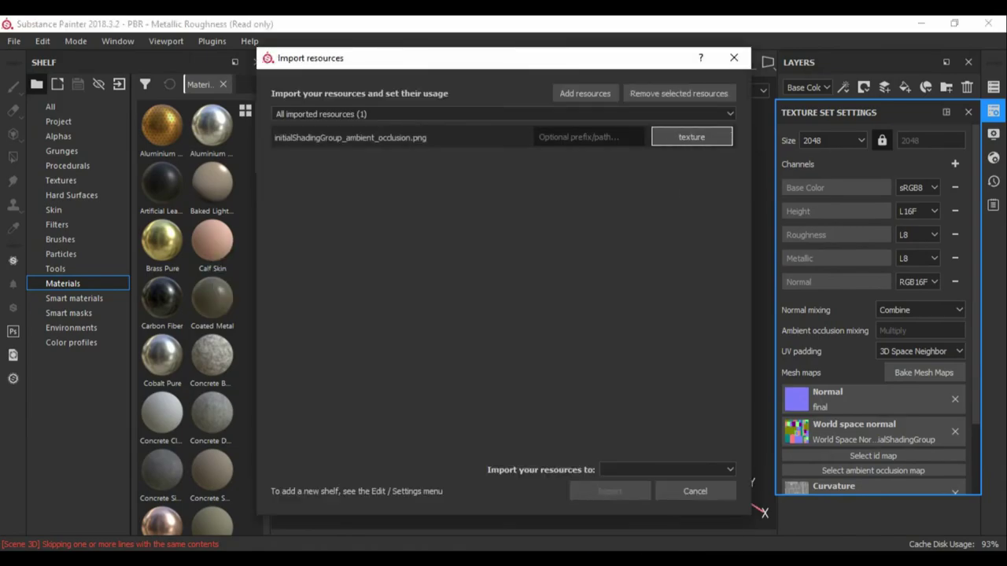
pyautogui.click(611, 490)
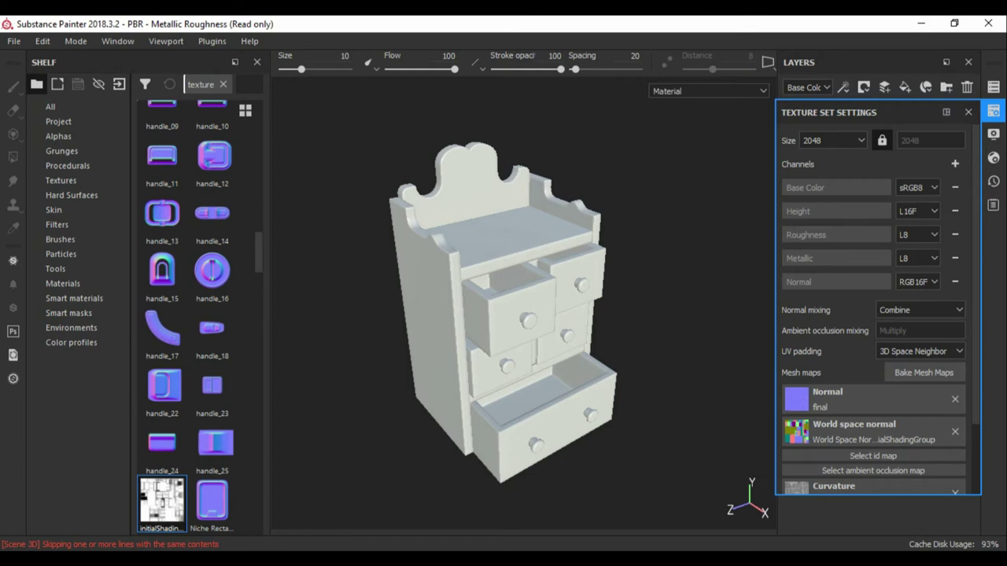
# Step: Assign the AO texture to the Ambient occlusion slot and add a layer folder named wooden
pyautogui.moveTo(162, 502); pyautogui.dragTo(873, 471)
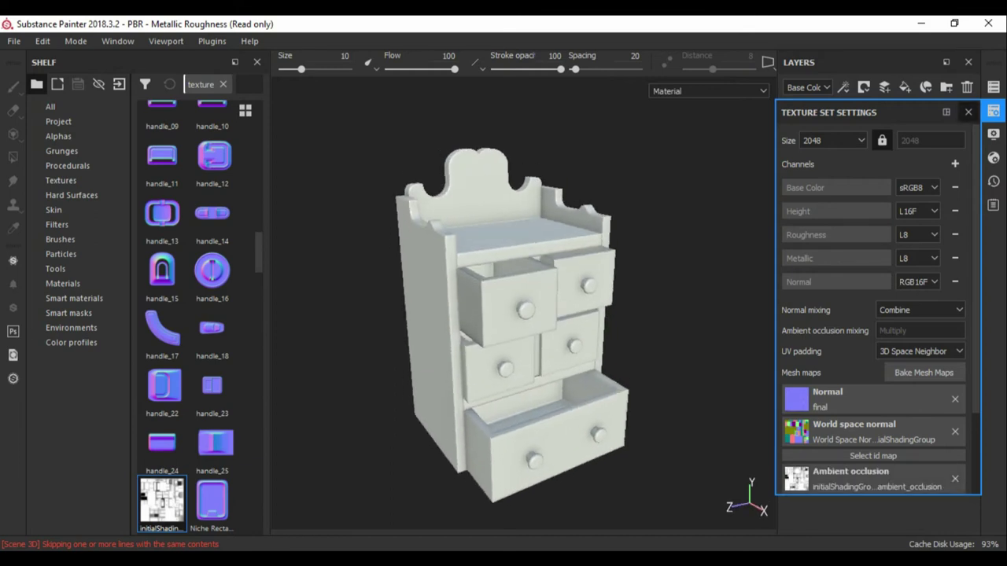
pyautogui.click(968, 111)
pyautogui.click(947, 88)
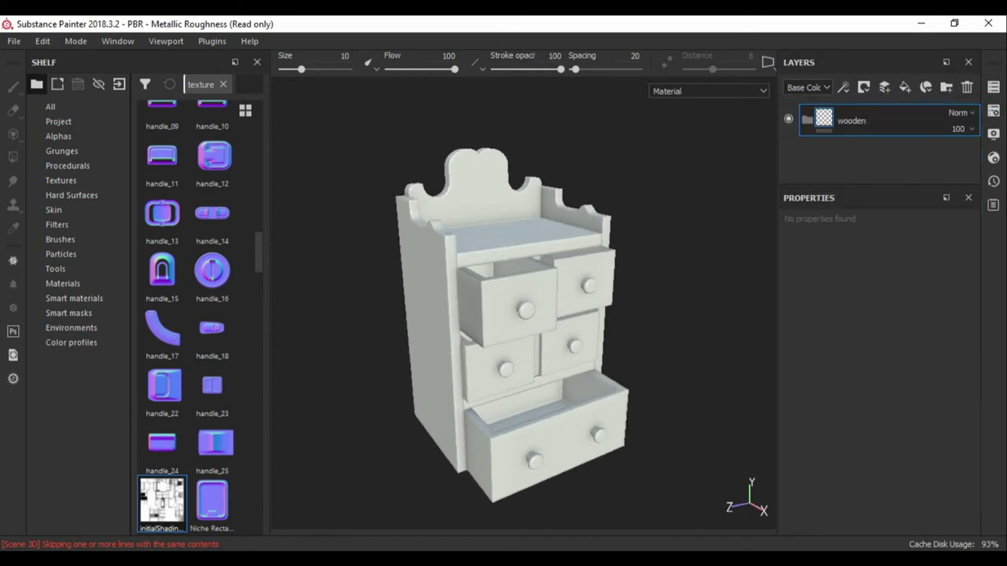
# Step: Apply the Wood Walnut library material to the cabinet as a fill layer
pyautogui.click(71, 327)
pyautogui.click(62, 283)
pyautogui.scroll(-5, 187, 314)
pyautogui.scroll(-5, 188, 315)
pyautogui.scroll(-5, 187, 315)
pyautogui.scroll(-5, 187, 315)
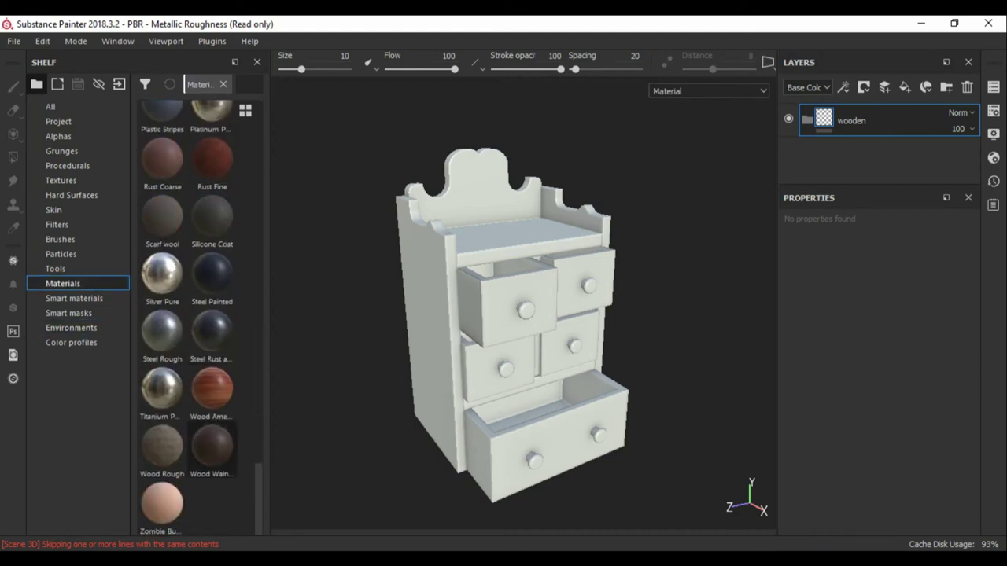
pyautogui.moveTo(212, 448); pyautogui.dragTo(812, 154)
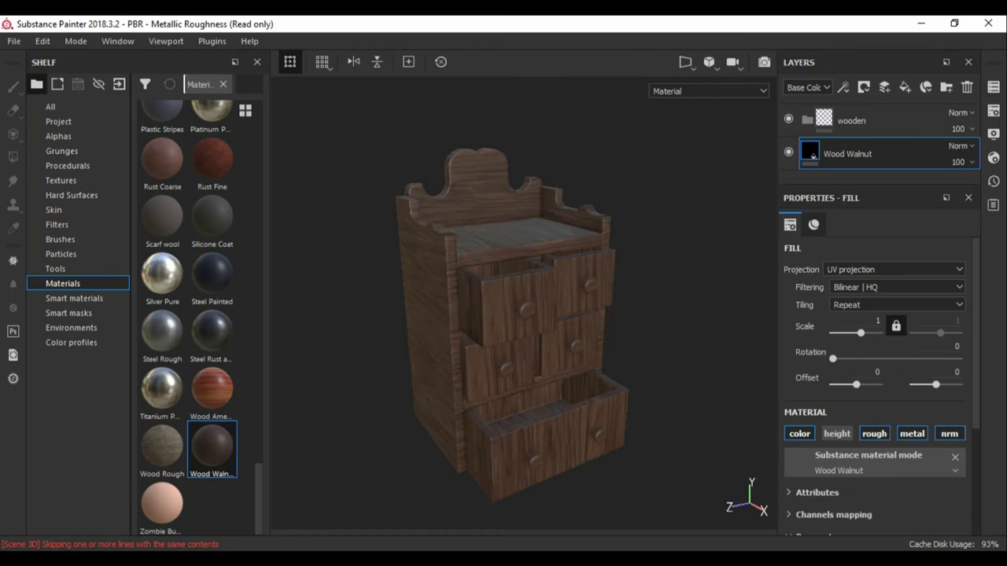
# Step: Set the walnut grain scale to 5.22 and tint it a lighter reddish colour
pyautogui.moveTo(861, 332); pyautogui.dragTo(864, 333)
pyautogui.moveTo(503, 299)
pyautogui.keyDown('alt'); pyautogui.mouseDown()
pyautogui.moveTo(472, 299)
pyautogui.moveTo(511, 299)
pyautogui.mouseUp(); pyautogui.keyUp('alt')
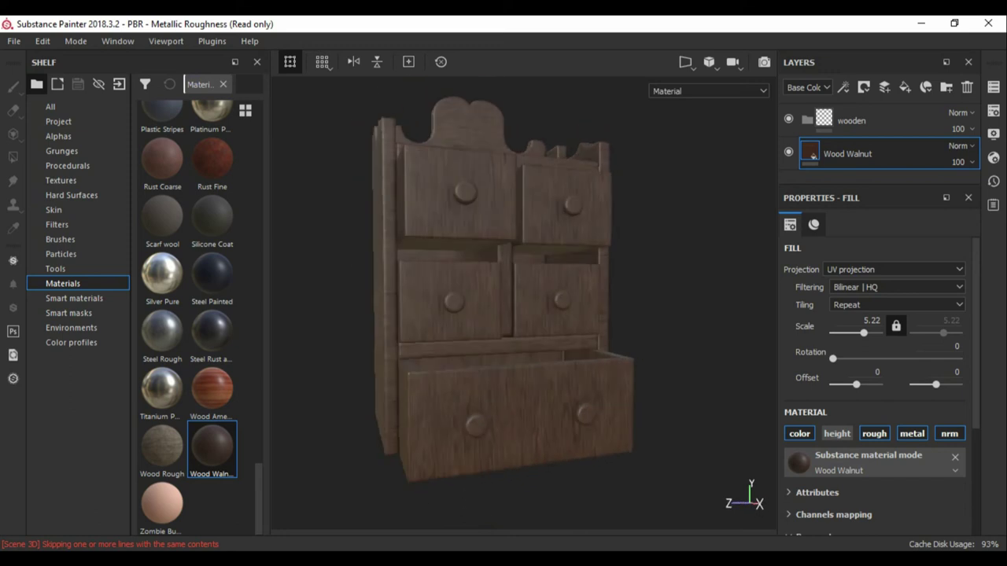
pyautogui.scroll(-3, 873, 354)
pyautogui.click(902, 412)
pyautogui.click(861, 346)
pyautogui.moveTo(503, 299)
pyautogui.keyDown('alt'); pyautogui.mouseDown()
pyautogui.moveTo(471, 283)
pyautogui.moveTo(535, 267)
pyautogui.mouseUp(); pyautogui.keyUp('alt')
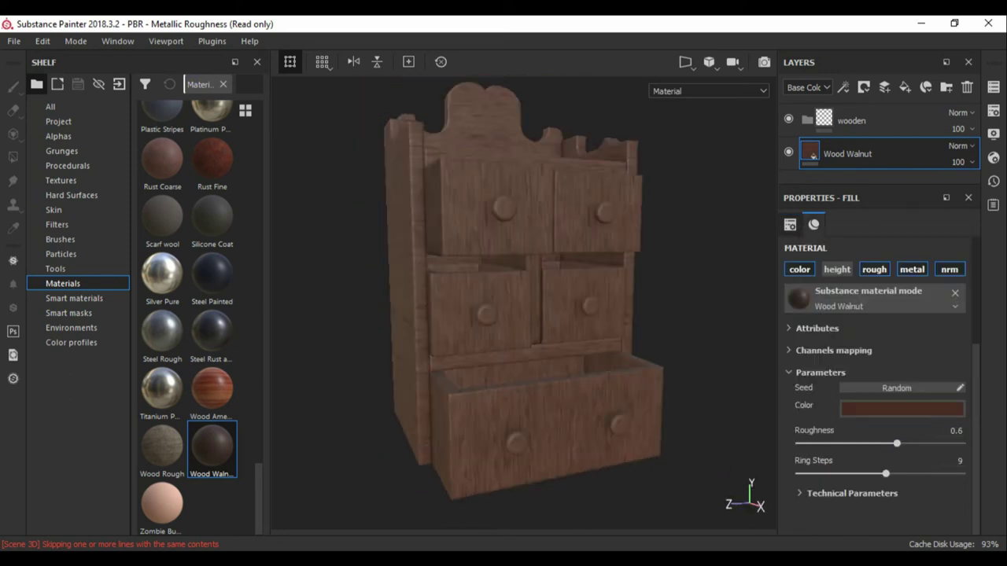
pyautogui.keyDown('alt'); pyautogui.moveTo(503, 299); pyautogui.dragTo(441, 299); pyautogui.keyUp('alt')
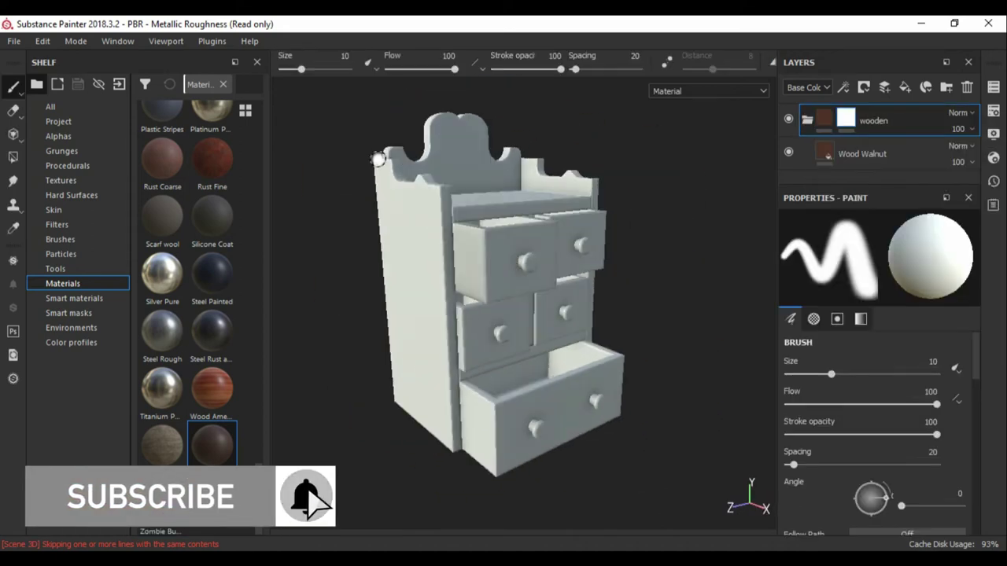
# Step: Mask a Wood Walnut copy to the side panels, rotate its grain 90 degrees, and group it into a folder
pyautogui.click(862, 153)
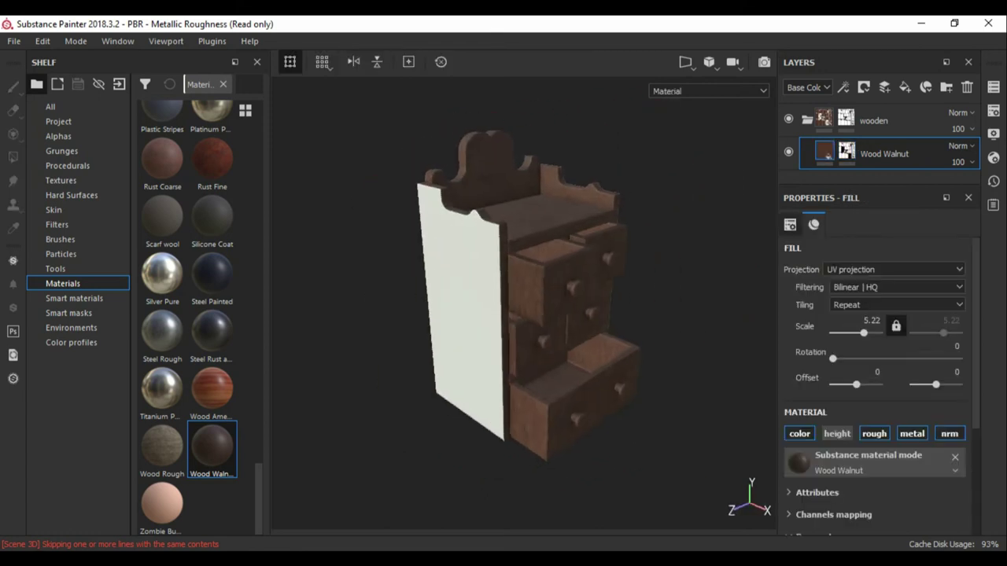
pyautogui.press('4')
pyautogui.press('m')
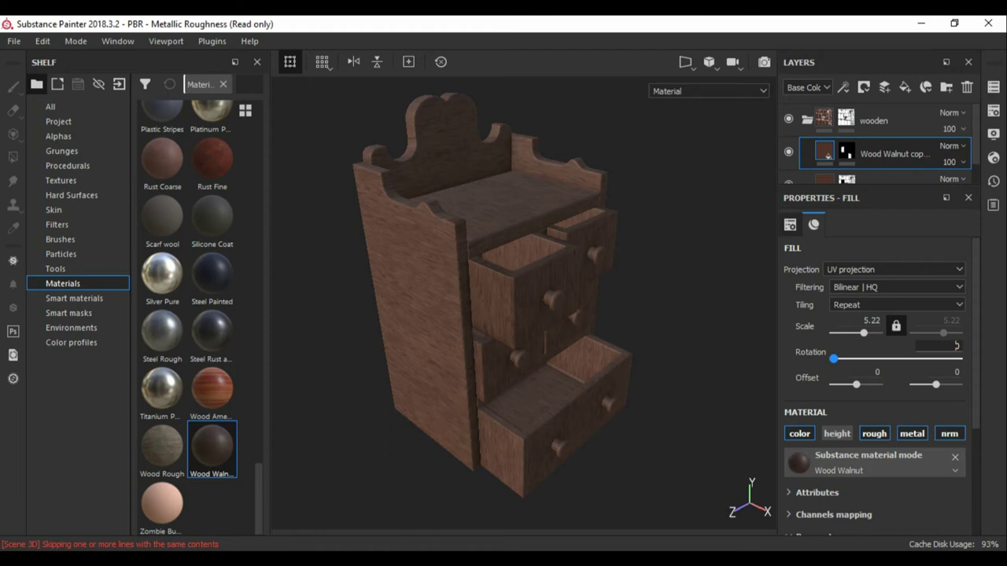
pyautogui.write('0')
pyautogui.press('Return')
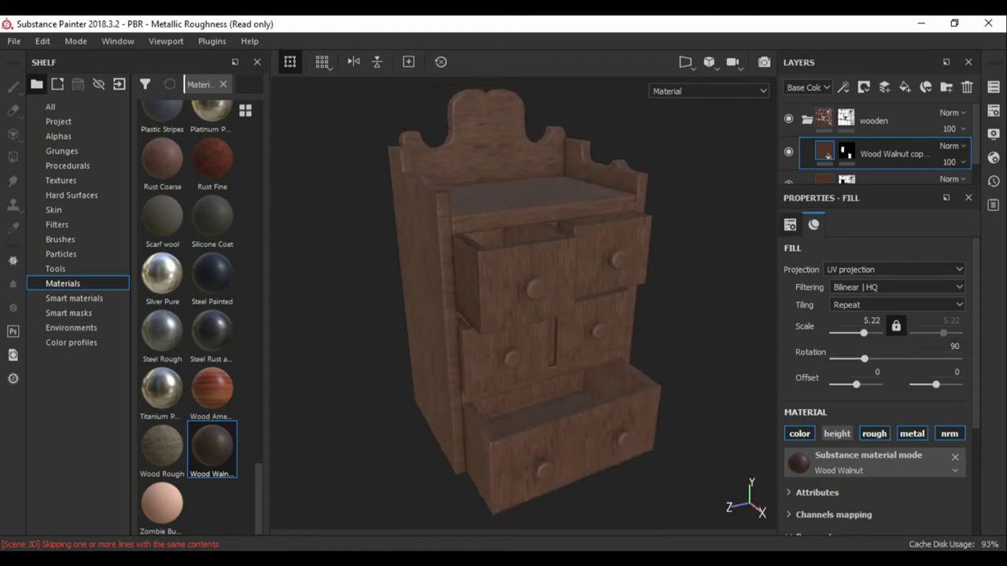
pyautogui.hotkey('ctrl', 'g')
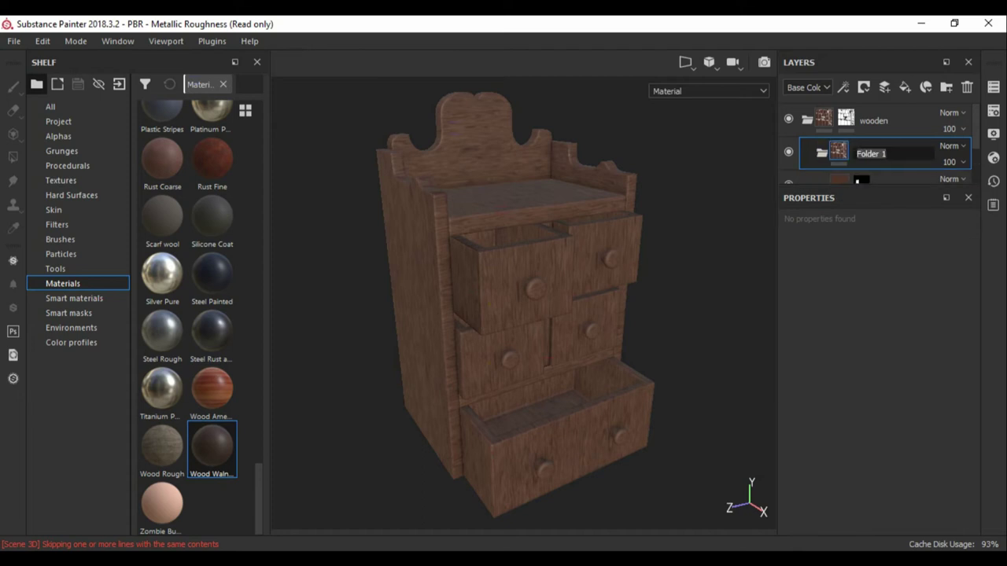
# Step: Add a fill layer with a polygon-filled mask and search the shelf for scratch
pyautogui.click(906, 87)
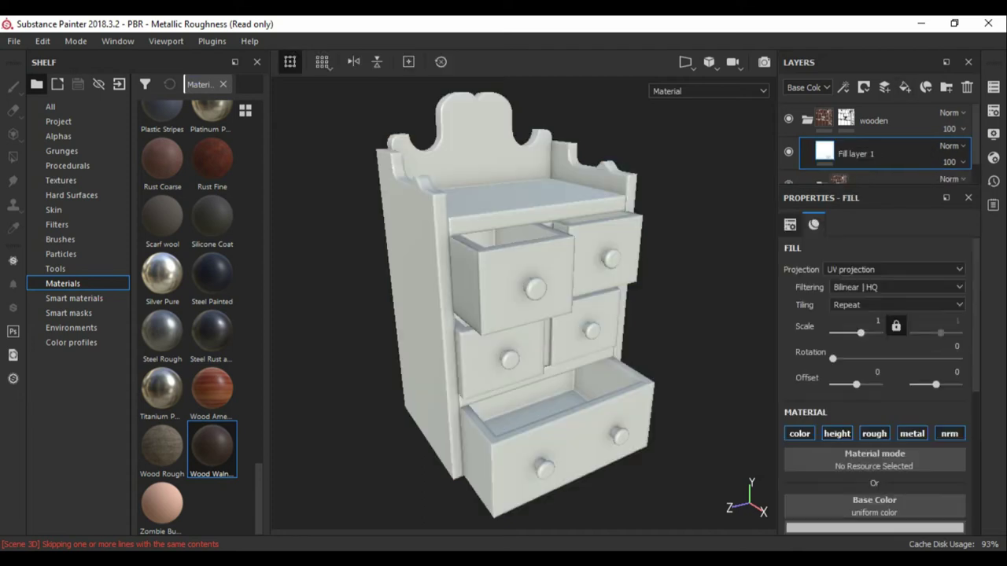
pyautogui.press('4')
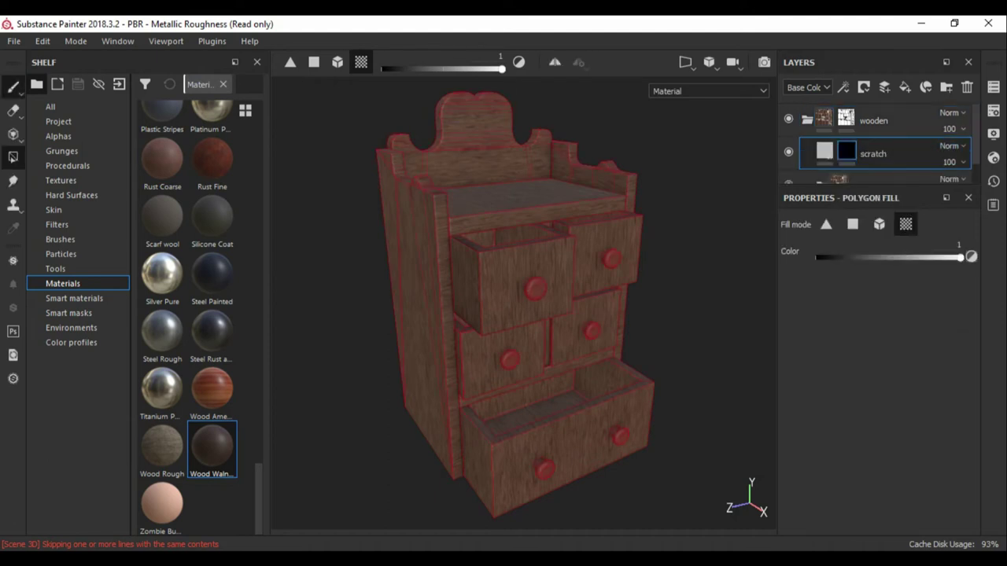
pyautogui.press('1')
pyautogui.press('BackSpace')
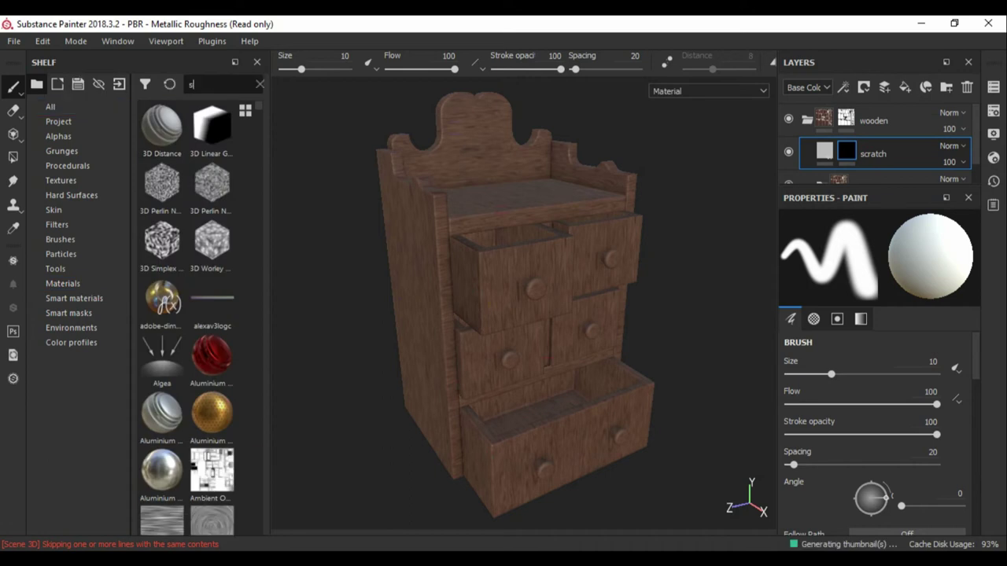
pyautogui.write('scratch')
pyautogui.scroll(-5, 197, 315)
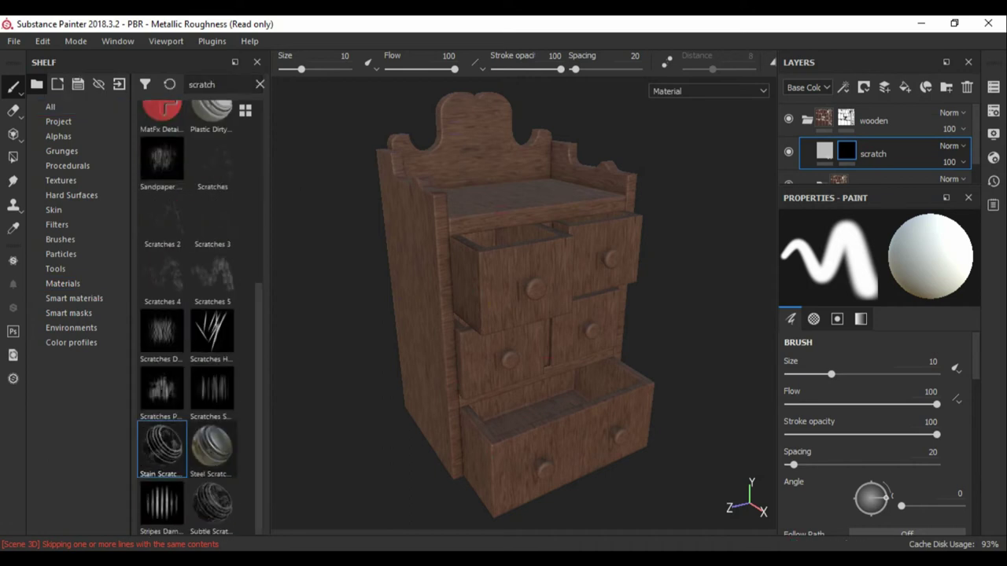
pyautogui.scroll(-1, 873, 142)
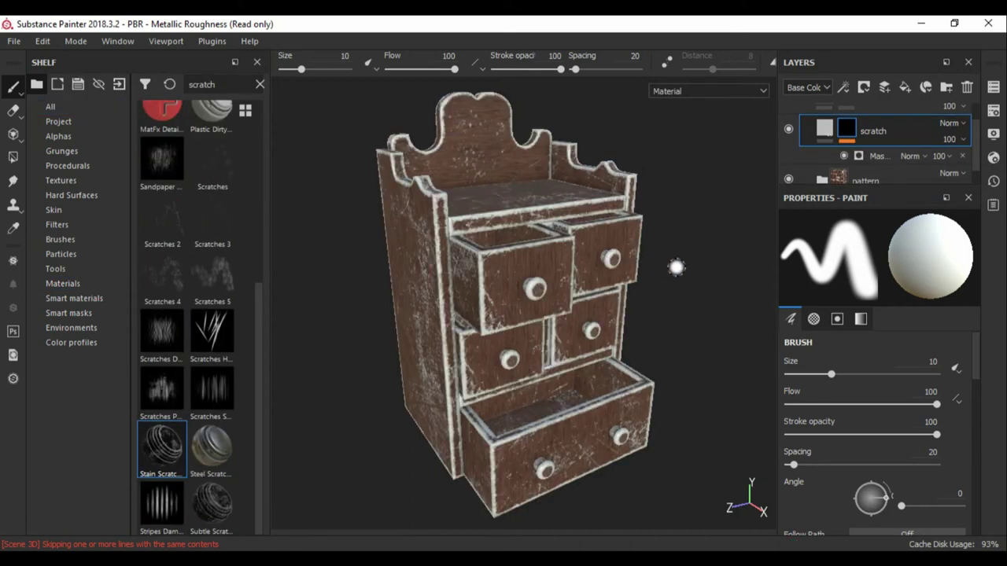
# Step: Make the scratch colour dark brown and reduce the scratches with generator curvature 0.77
pyautogui.moveTo(806, 403); pyautogui.dragTo(847, 450)
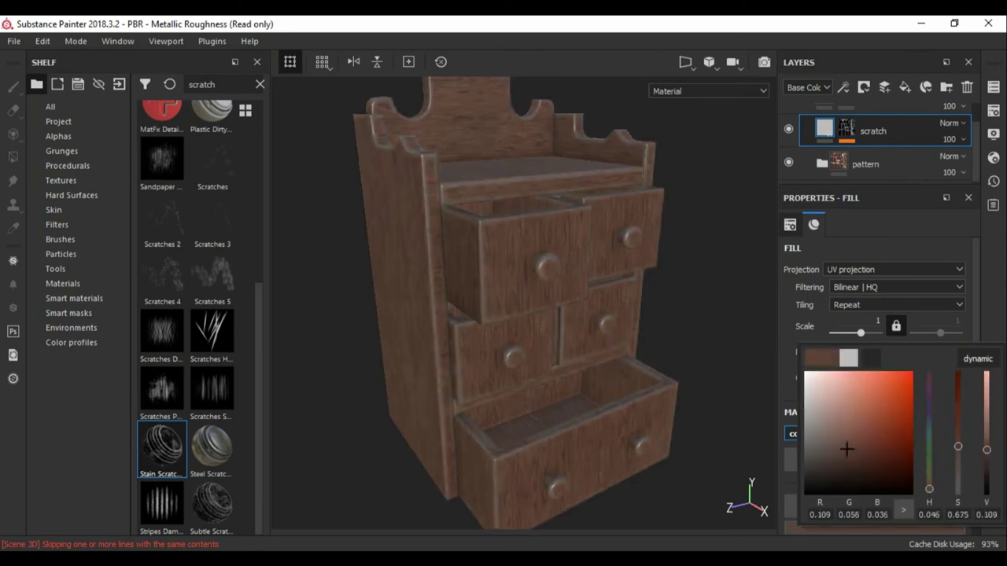
pyautogui.keyDown('alt'); pyautogui.moveTo(519, 299); pyautogui.dragTo(550, 299); pyautogui.keyUp('alt')
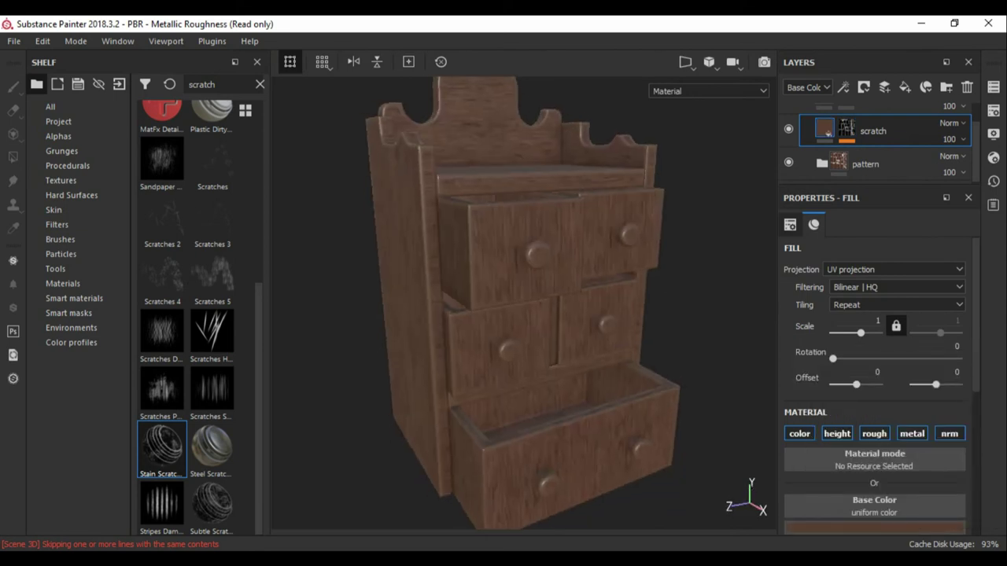
pyautogui.scroll(-3, 873, 378)
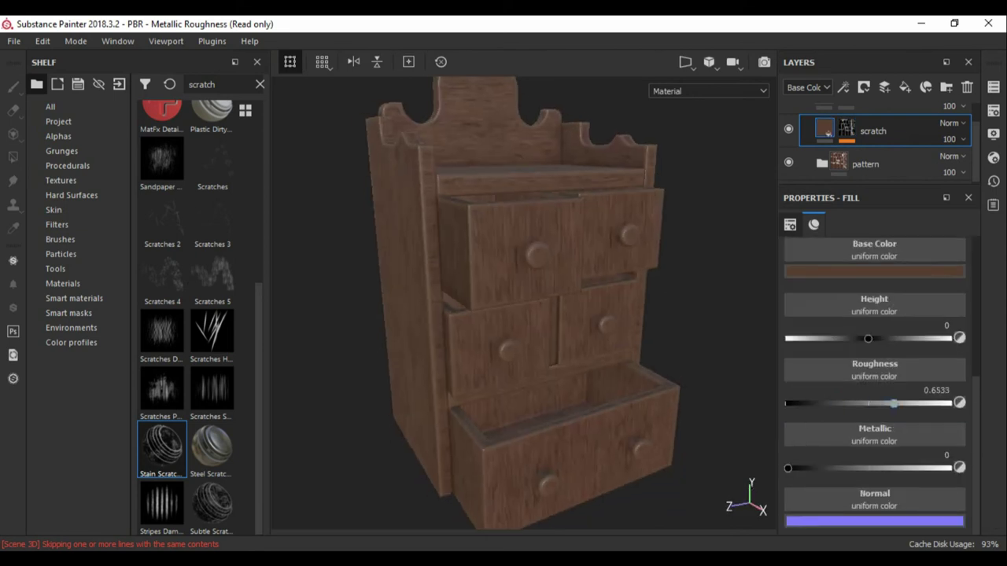
pyautogui.moveTo(519, 299)
pyautogui.keyDown('alt'); pyautogui.mouseDown()
pyautogui.moveTo(605, 272)
pyautogui.moveTo(559, 263)
pyautogui.mouseUp(); pyautogui.keyUp('alt')
pyautogui.click(873, 156)
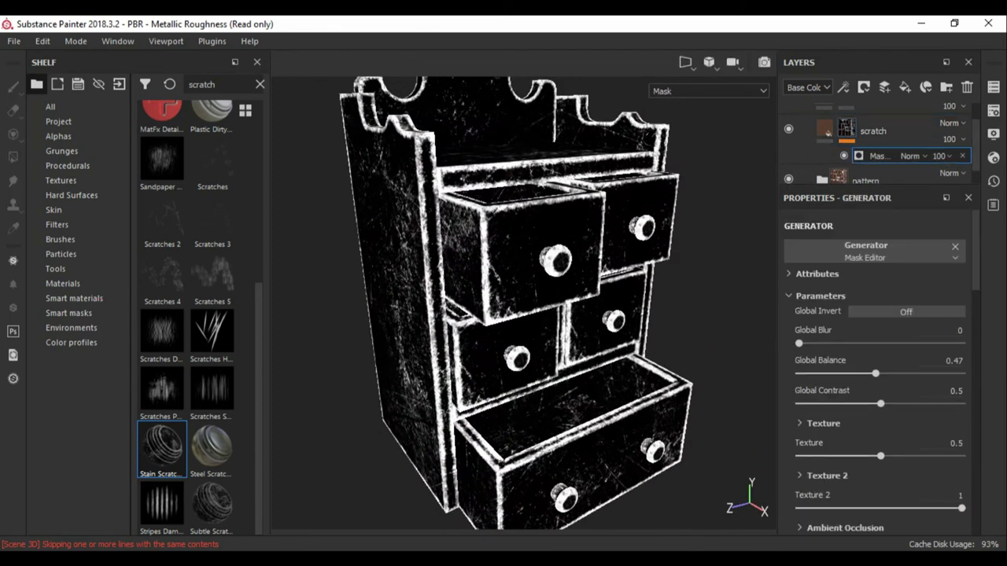
pyautogui.scroll(-5, 873, 354)
pyautogui.click(923, 286)
# Step: Recheck the scratch layer's base colour, then select the lower Wood Walnut layer
pyautogui.click(823, 131)
pyautogui.keyDown('alt'); pyautogui.moveTo(519, 299); pyautogui.dragTo(456, 291); pyautogui.keyUp('alt')
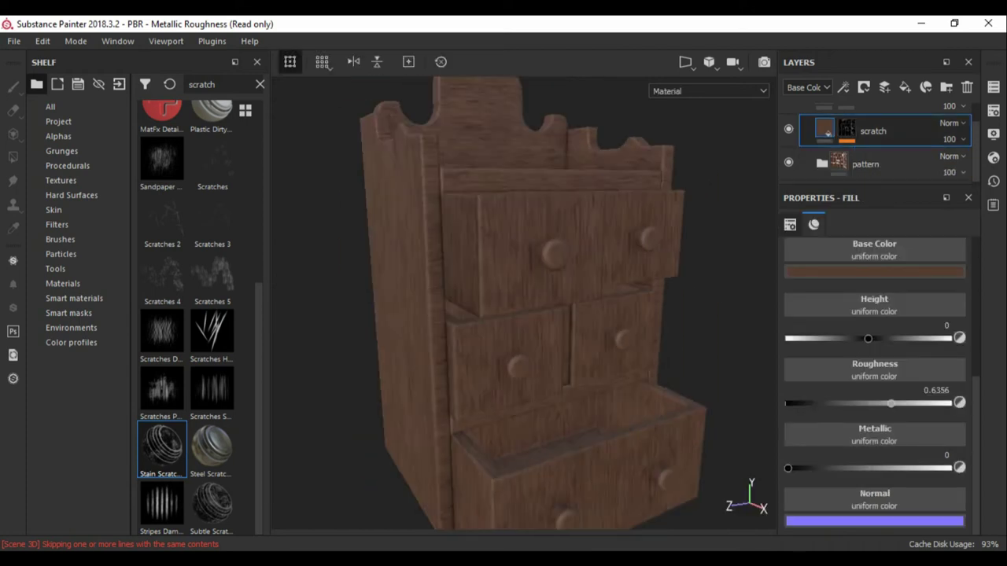
pyautogui.click(874, 272)
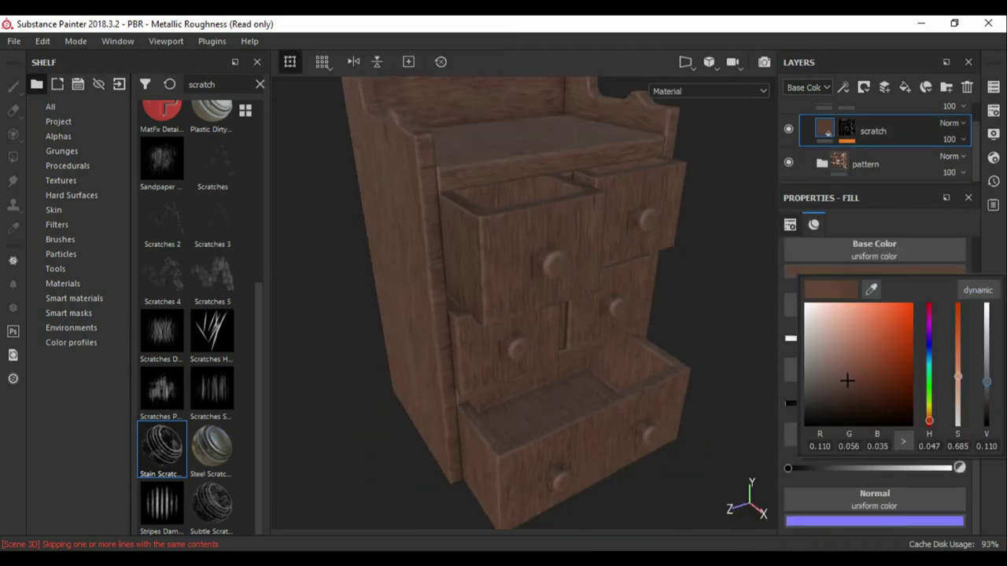
pyautogui.moveTo(519, 299)
pyautogui.keyDown('alt'); pyautogui.mouseDown()
pyautogui.moveTo(504, 409)
pyautogui.moveTo(519, 299)
pyautogui.mouseUp(); pyautogui.keyUp('alt')
pyautogui.scroll(-2, 873, 142)
pyautogui.click(899, 171)
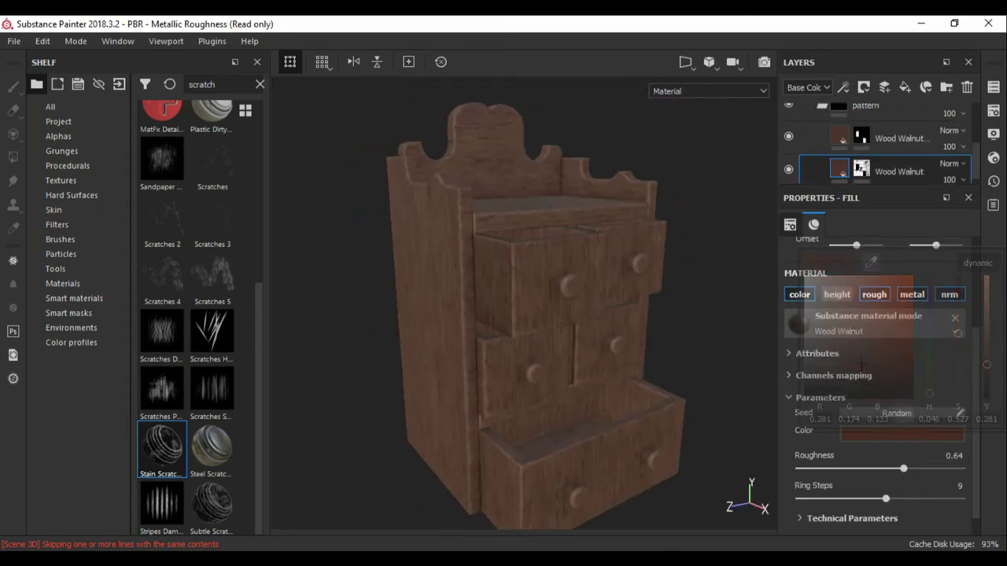
# Step: Add a new fill layer above the scratch layer to become scratch_002
pyautogui.moveTo(519, 315)
pyautogui.keyDown('alt'); pyautogui.mouseDown()
pyautogui.moveTo(551, 315)
pyautogui.moveTo(440, 319)
pyautogui.mouseUp(); pyautogui.keyUp('alt')
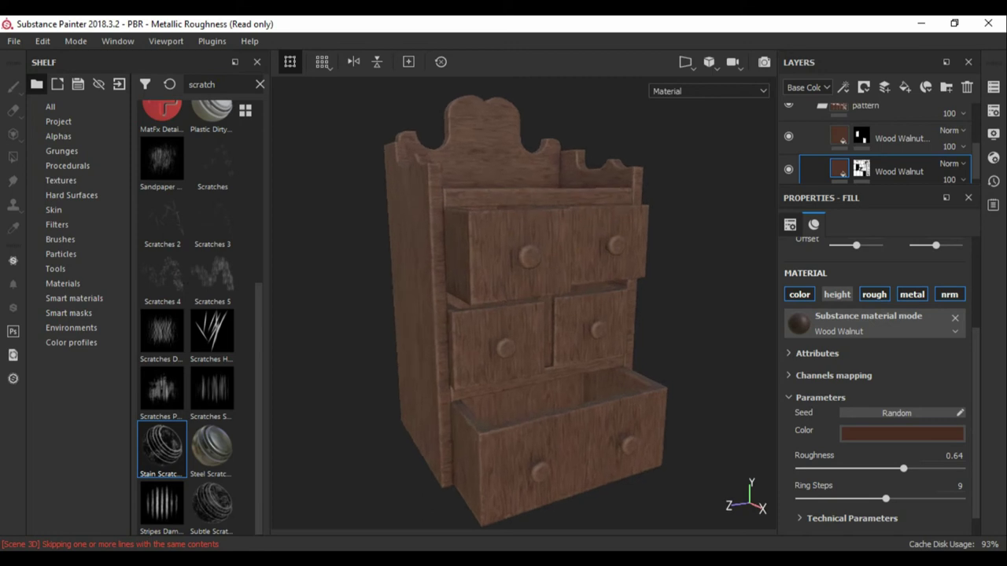
pyautogui.scroll(2, 873, 145)
pyautogui.click(873, 154)
pyautogui.click(904, 86)
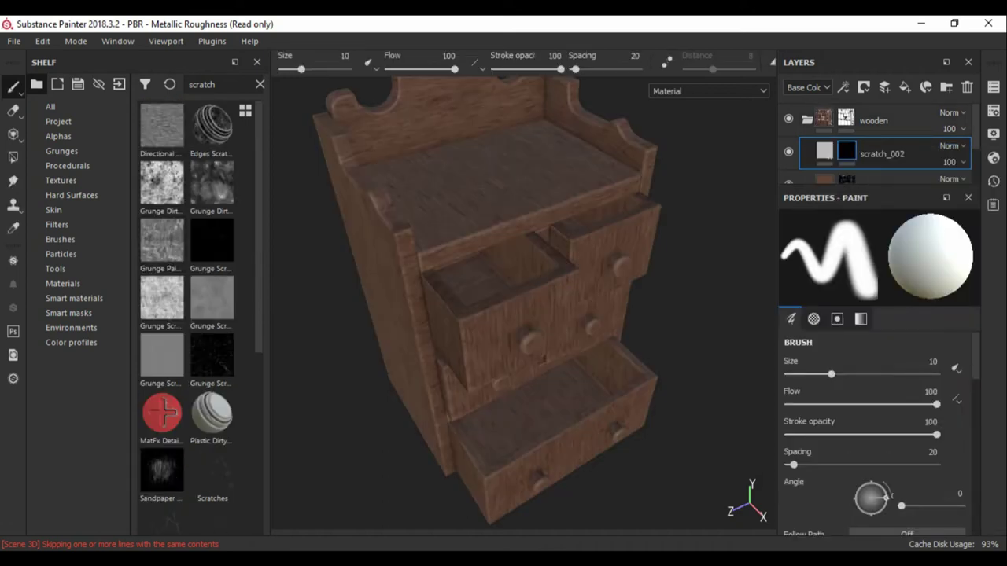
# Step: Mask scratch_002 with a Grunge Paint Scratched fill effect and give it a brown base colour
pyautogui.click(863, 87)
pyautogui.click(877, 140)
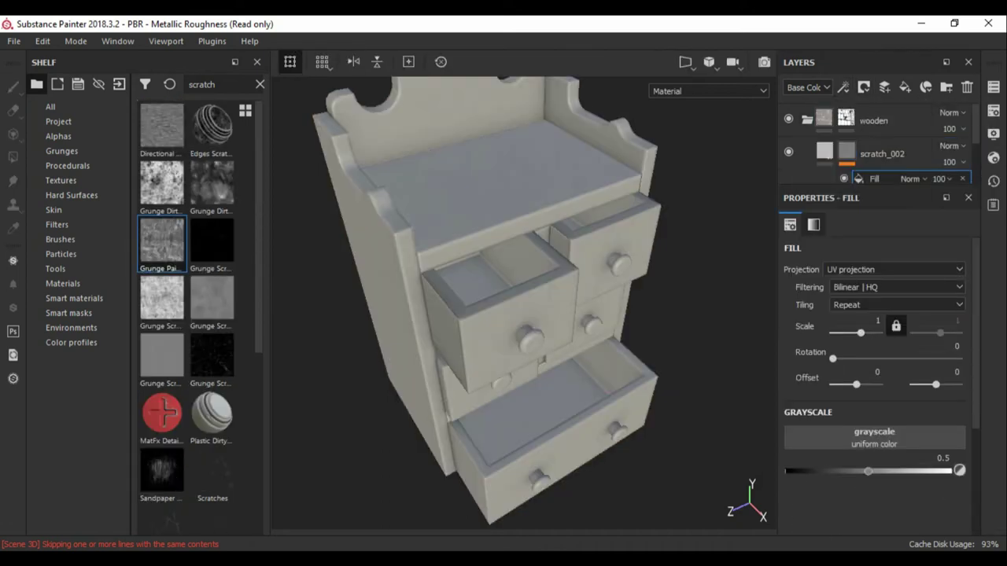
pyautogui.click(825, 151)
pyautogui.click(873, 504)
pyautogui.click(848, 446)
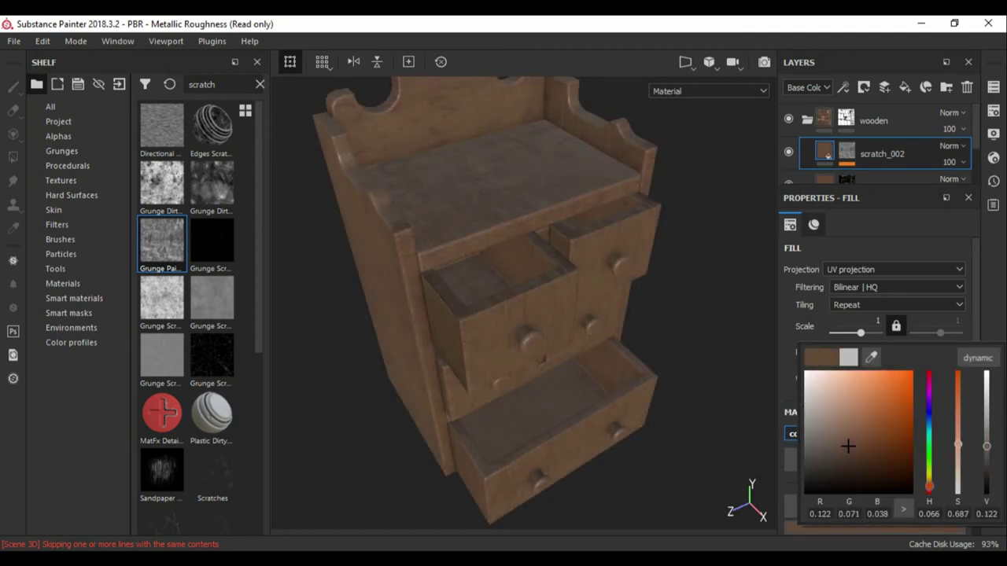
# Step: Lower the grunge fill effect's opacity to 57, checking the mask on its own in the viewport
pyautogui.click(873, 178)
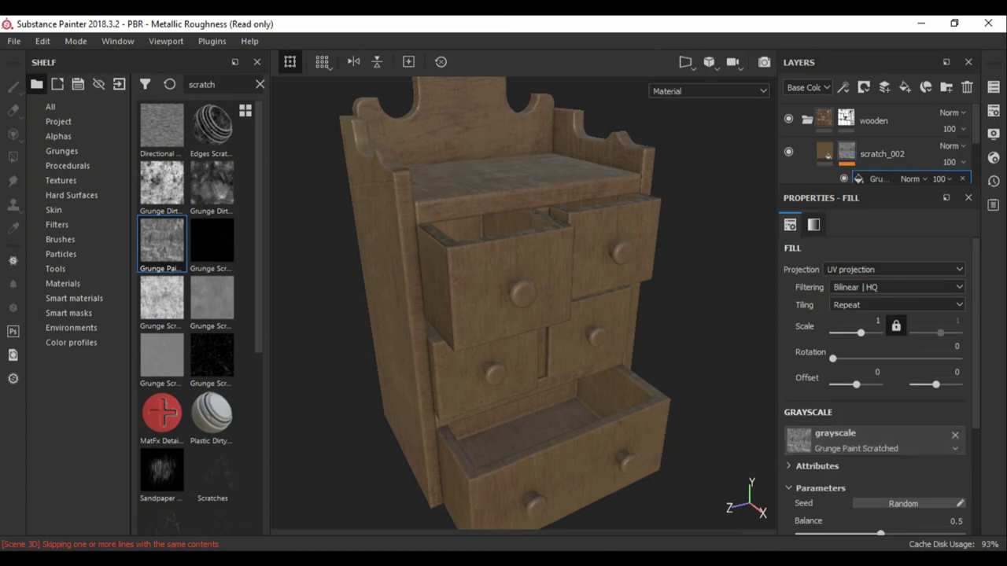
pyautogui.scroll(-2, 874, 378)
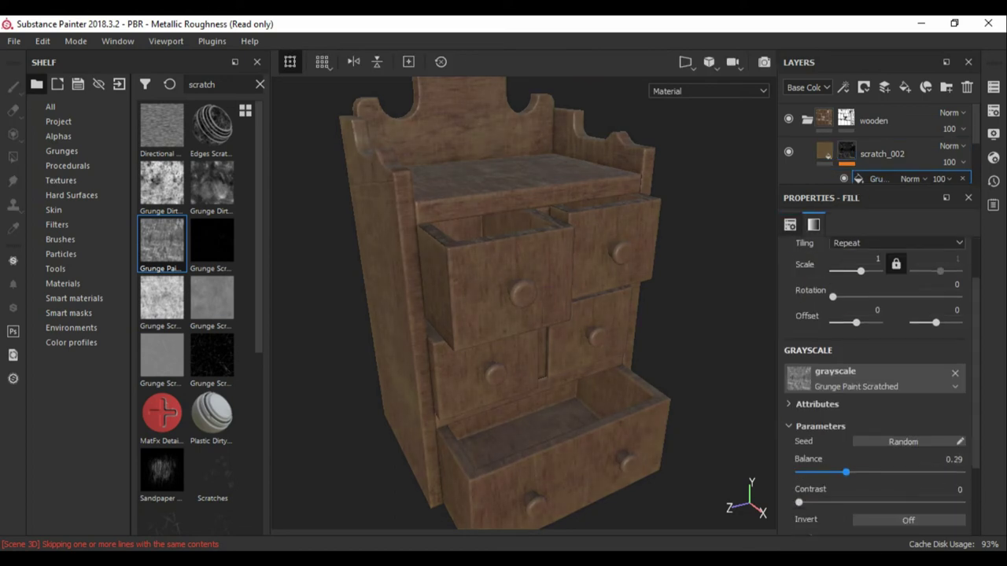
pyautogui.keyDown('alt'); pyautogui.click(846, 152); pyautogui.keyUp('alt')
pyautogui.click(873, 179)
pyautogui.click(882, 154)
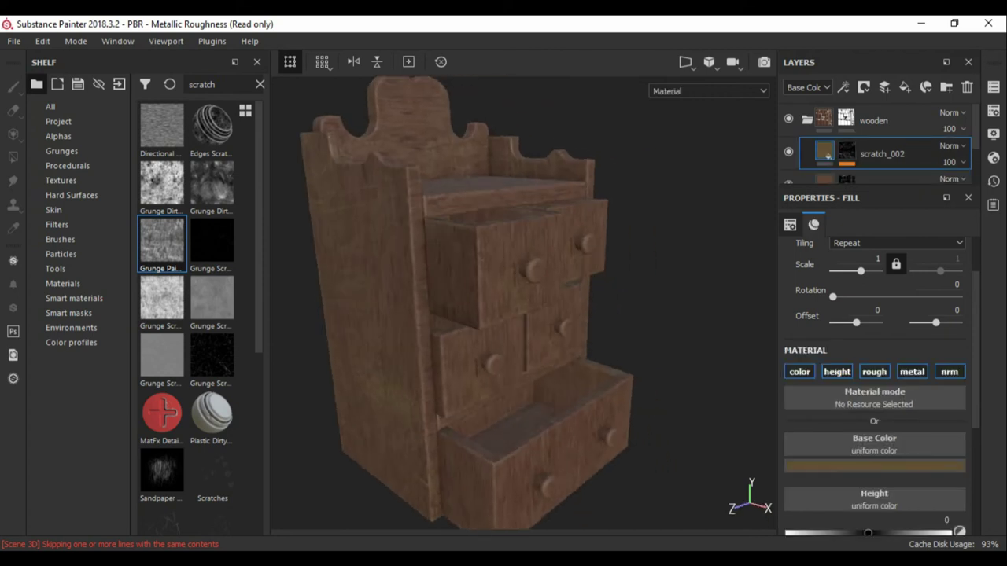
pyautogui.keyDown('alt'); pyautogui.moveTo(471, 315); pyautogui.dragTo(629, 315); pyautogui.keyUp('alt')
pyautogui.keyDown('alt'); pyautogui.moveTo(472, 315); pyautogui.dragTo(590, 314); pyautogui.keyUp('alt')
pyautogui.click(846, 151)
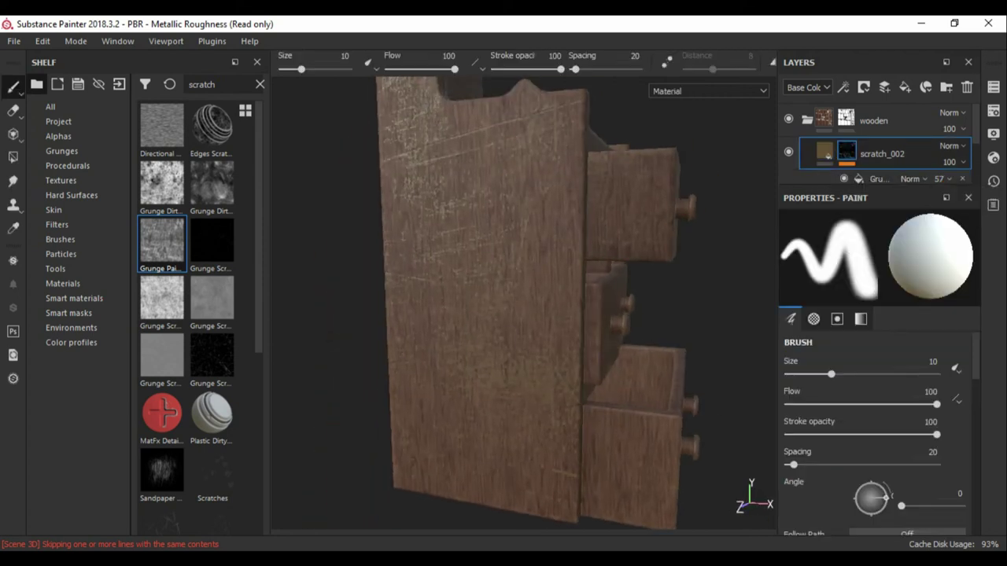
pyautogui.moveTo(472, 315)
pyautogui.keyDown('alt'); pyautogui.mouseDown()
pyautogui.moveTo(578, 326)
pyautogui.moveTo(515, 234)
pyautogui.moveTo(471, 220)
pyautogui.mouseUp(); pyautogui.keyUp('alt')
# Step: Raise the Wood Walnut copy's roughness to 0.82
pyautogui.scroll(-2, 881, 189)
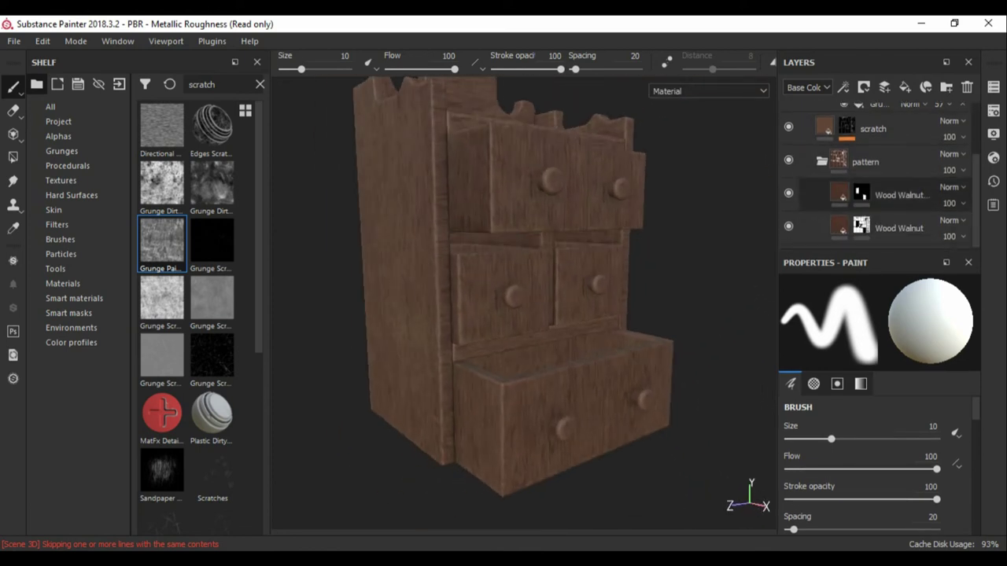
pyautogui.click(839, 195)
pyautogui.scroll(-2, 880, 409)
pyautogui.moveTo(900, 497); pyautogui.dragTo(910, 497)
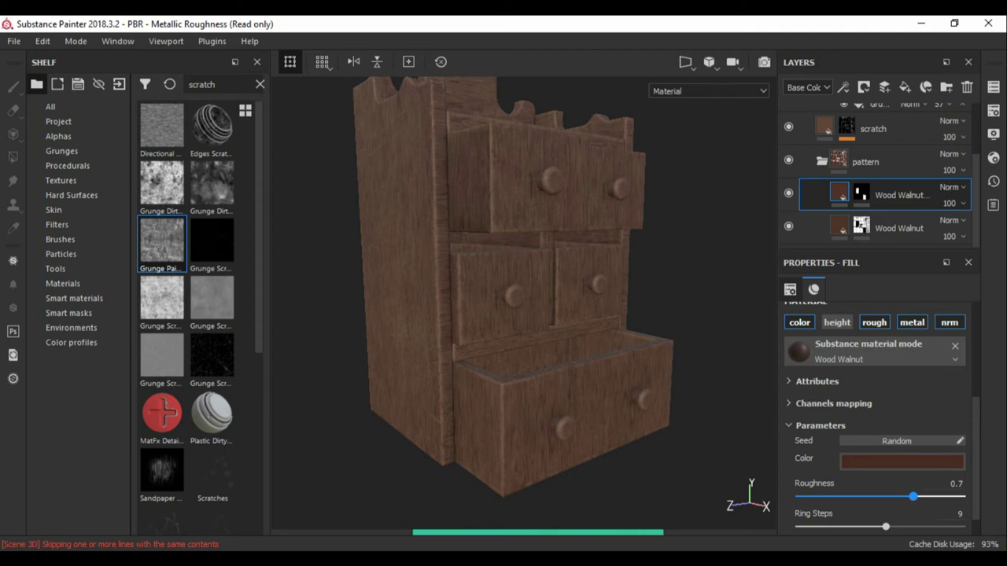
pyautogui.keyDown('alt'); pyautogui.moveTo(472, 315); pyautogui.dragTo(550, 315); pyautogui.keyUp('alt')
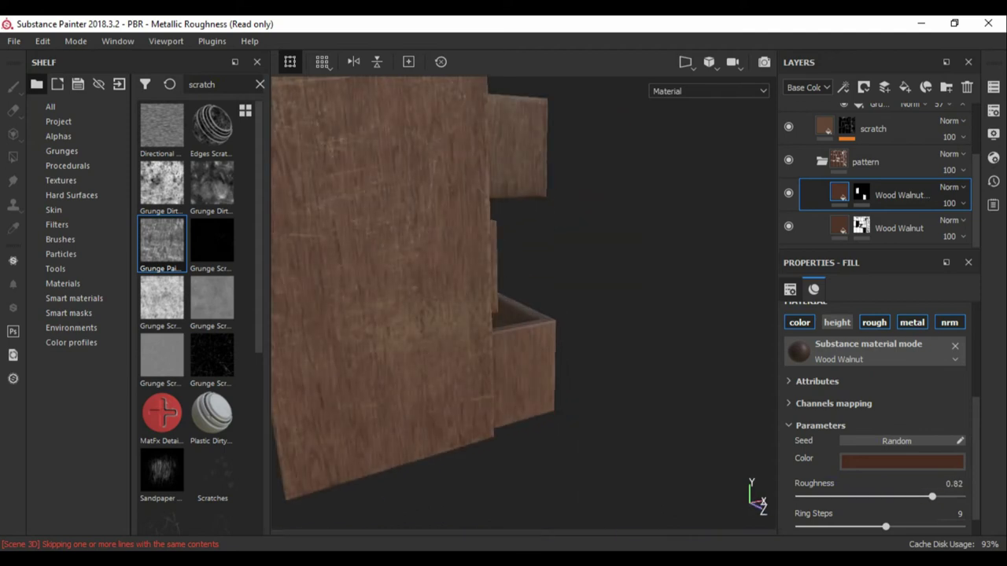
pyautogui.click(899, 228)
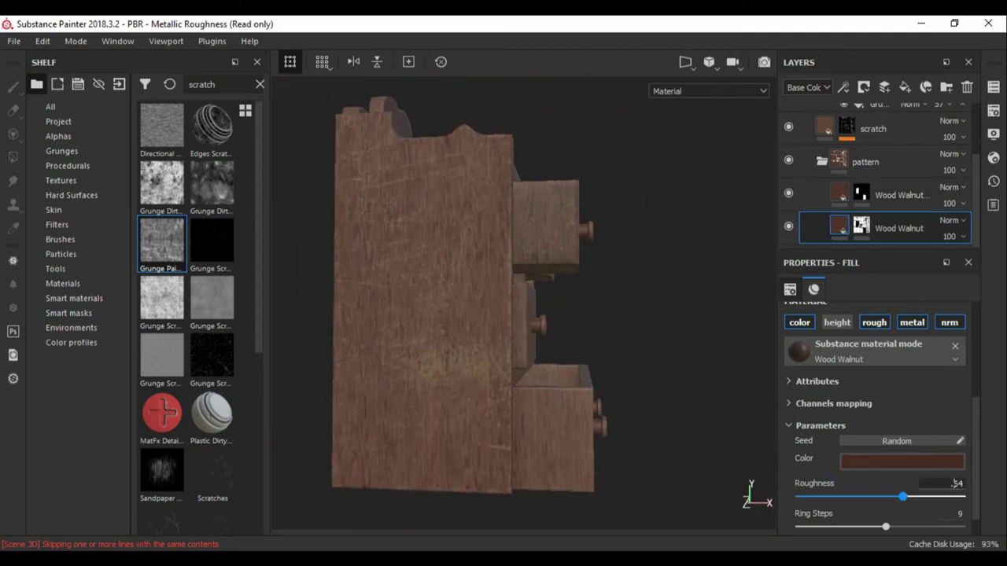
# Step: Set the lower Wood Walnut layer's roughness to 0.8464
pyautogui.keyDown('alt'); pyautogui.moveTo(511, 314); pyautogui.dragTo(440, 315); pyautogui.keyUp('alt')
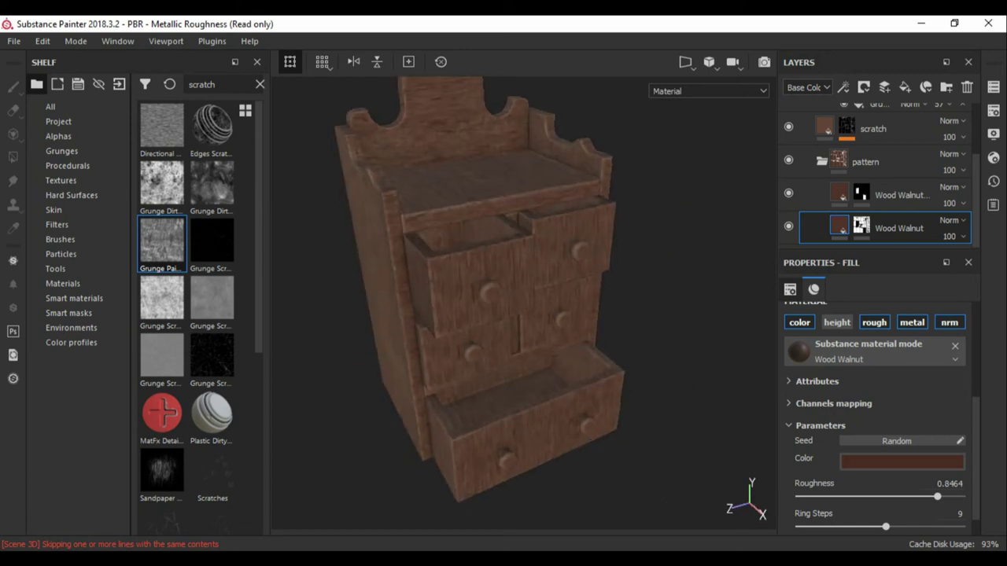
pyautogui.keyDown('alt'); pyautogui.moveTo(511, 314); pyautogui.dragTo(409, 354); pyautogui.keyUp('alt')
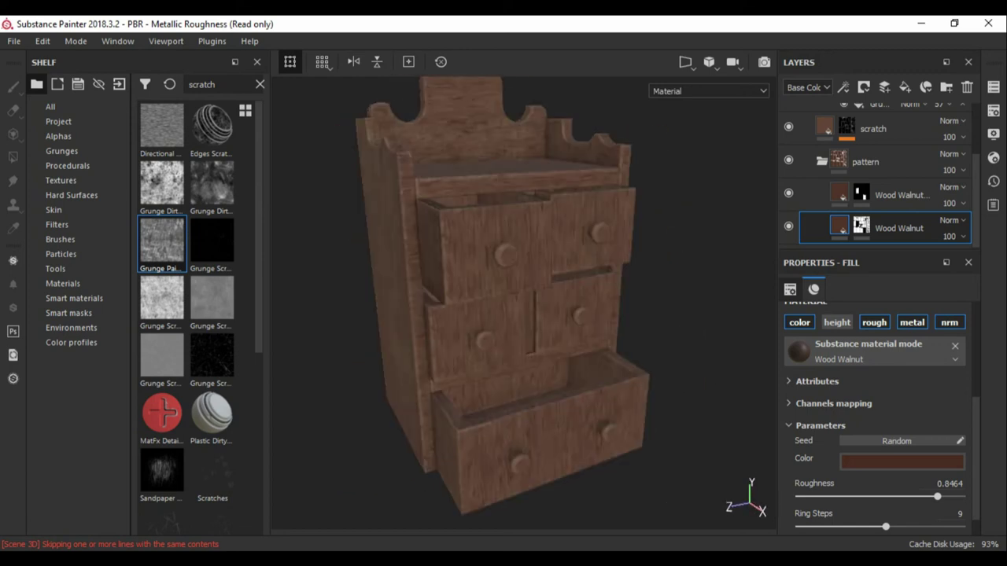
pyautogui.click(822, 161)
pyautogui.moveTo(472, 315)
pyautogui.keyDown('alt'); pyautogui.mouseDown()
pyautogui.moveTo(551, 315)
pyautogui.moveTo(472, 315)
pyautogui.mouseUp(); pyautogui.keyUp('alt')
pyautogui.click(822, 228)
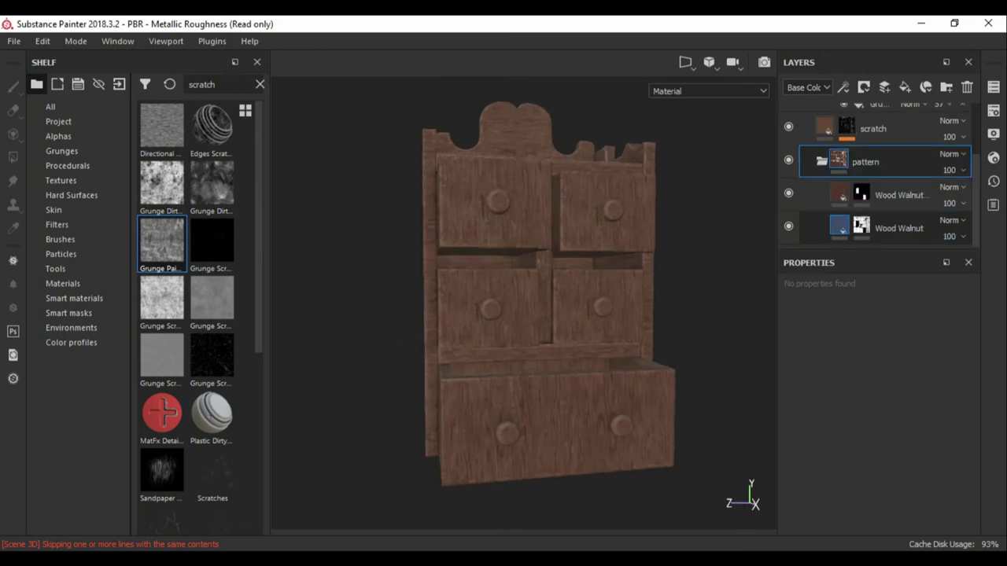
pyautogui.click(899, 228)
pyautogui.scroll(-1, 880, 417)
pyautogui.scroll(-3, 881, 416)
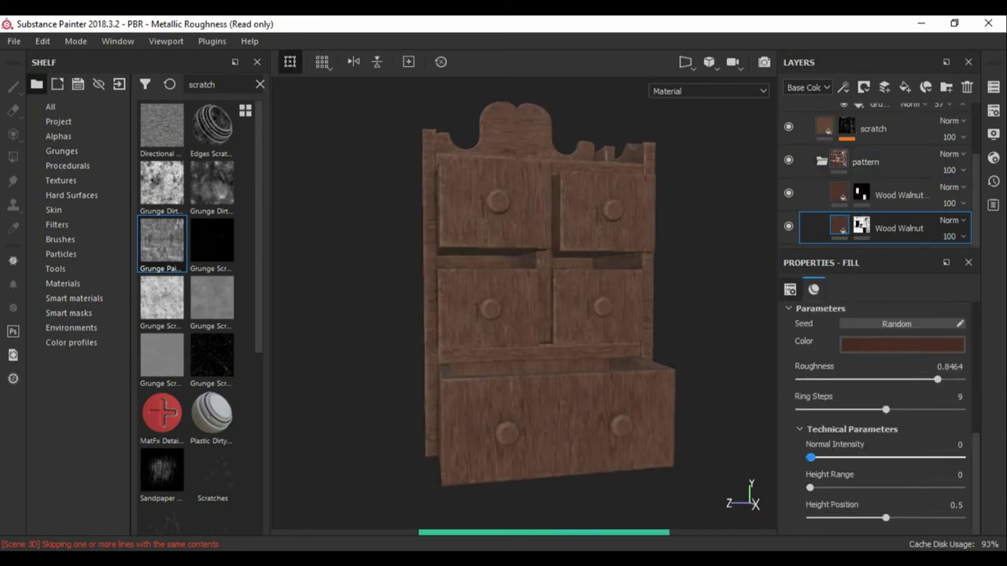
# Step: Fade the scratch_002 grunge mask effect's opacity to about 42
pyautogui.click(899, 195)
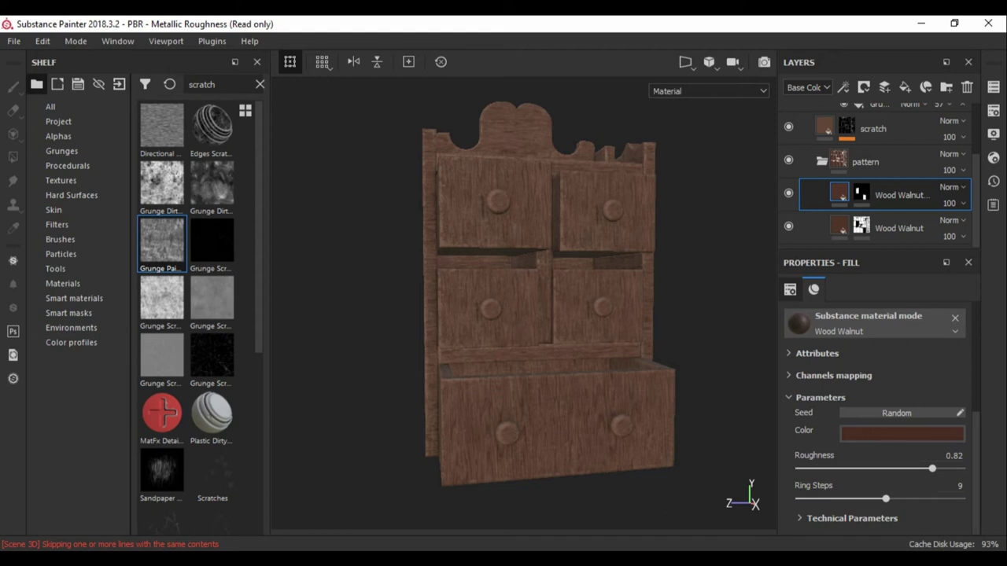
pyautogui.click(852, 518)
pyautogui.scroll(-2, 852, 471)
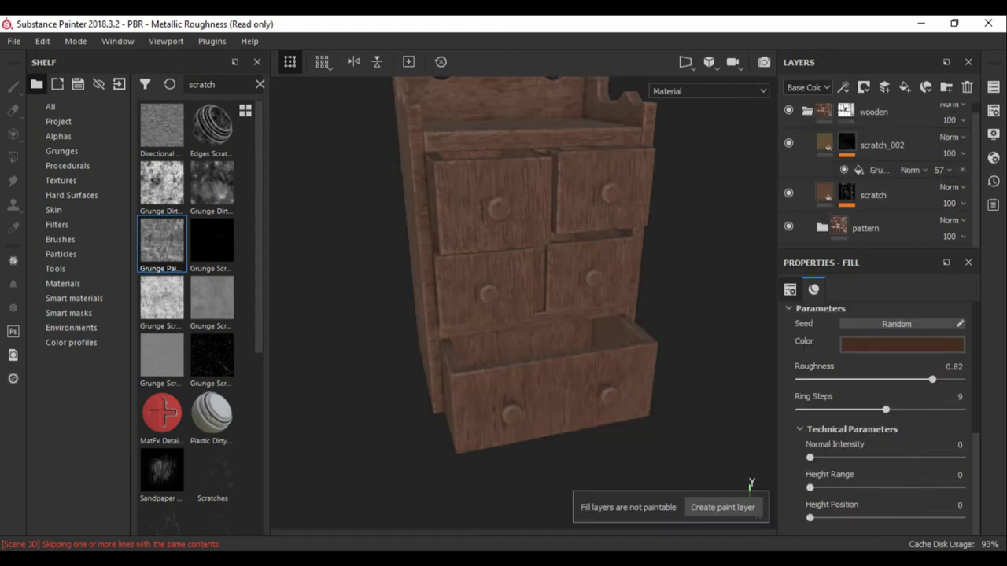
pyautogui.keyDown('alt'); pyautogui.moveTo(551, 299); pyautogui.dragTo(708, 299); pyautogui.keyUp('alt')
pyautogui.keyDown('alt'); pyautogui.moveTo(551, 298); pyautogui.dragTo(613, 291); pyautogui.keyUp('alt')
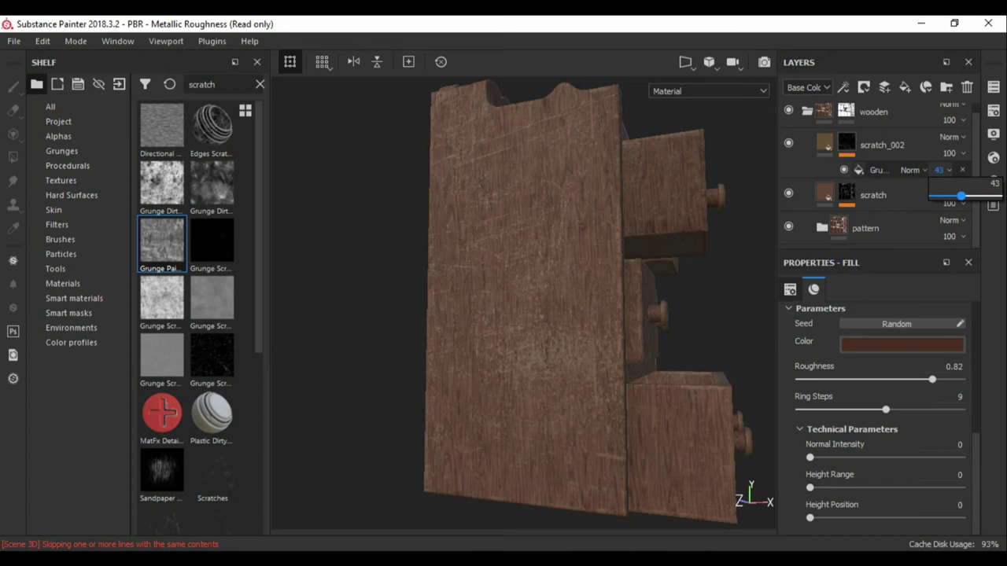
pyautogui.keyDown('alt'); pyautogui.moveTo(550, 299); pyautogui.dragTo(645, 299); pyautogui.keyUp('alt')
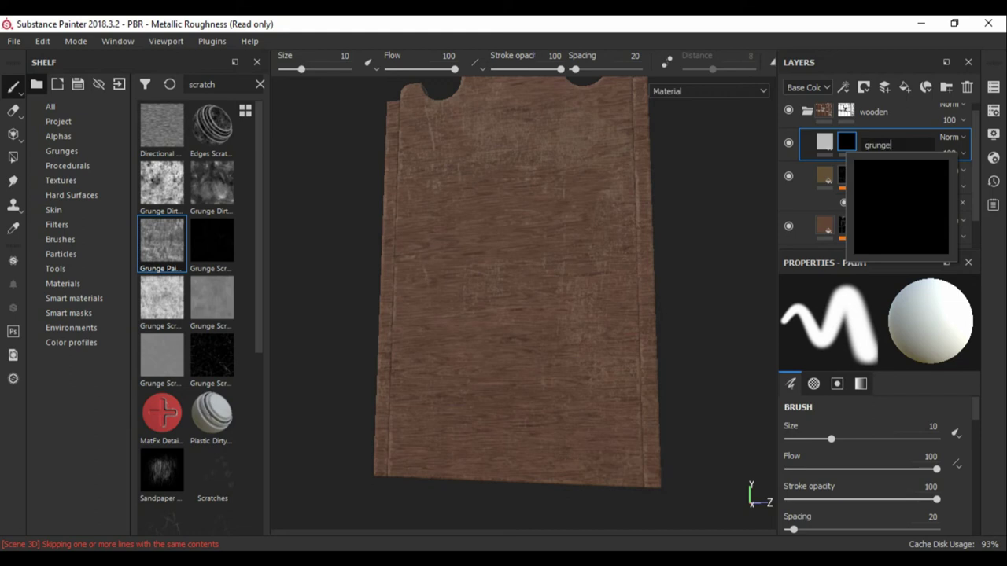
# Step: Name the new layer grunge and browse the grunge resources in the shelf
pyautogui.press('Return')
pyautogui.click(61, 151)
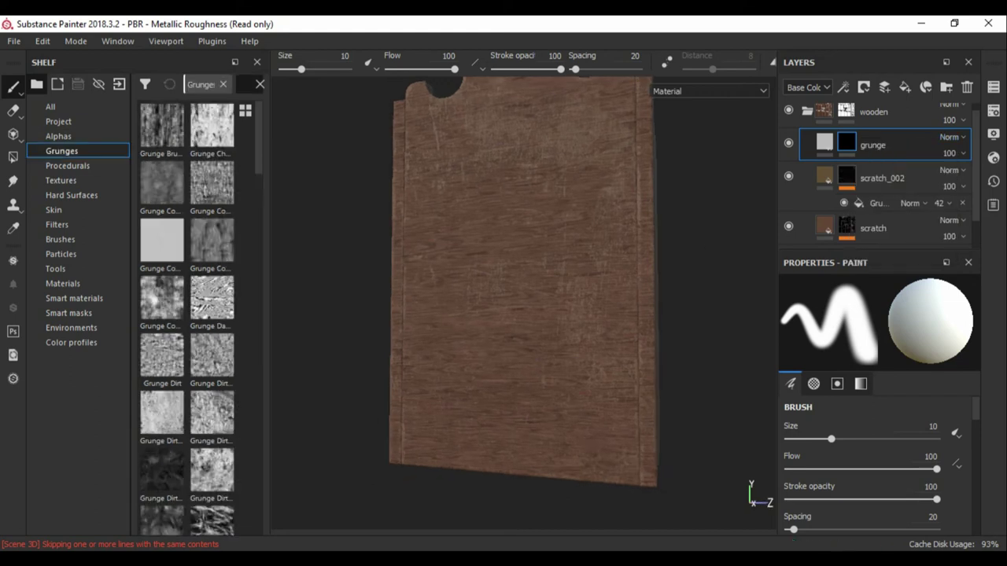
pyautogui.scroll(-5, 186, 314)
pyautogui.scroll(-5, 186, 314)
pyautogui.scroll(-5, 187, 315)
pyautogui.scroll(-5, 187, 315)
pyautogui.scroll(-1, 187, 315)
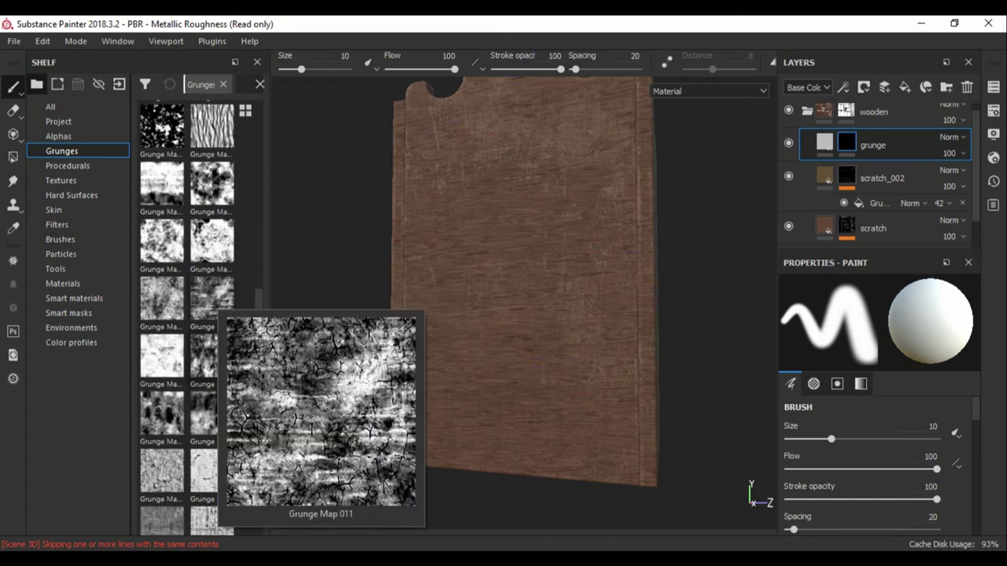
pyautogui.scroll(-5, 187, 315)
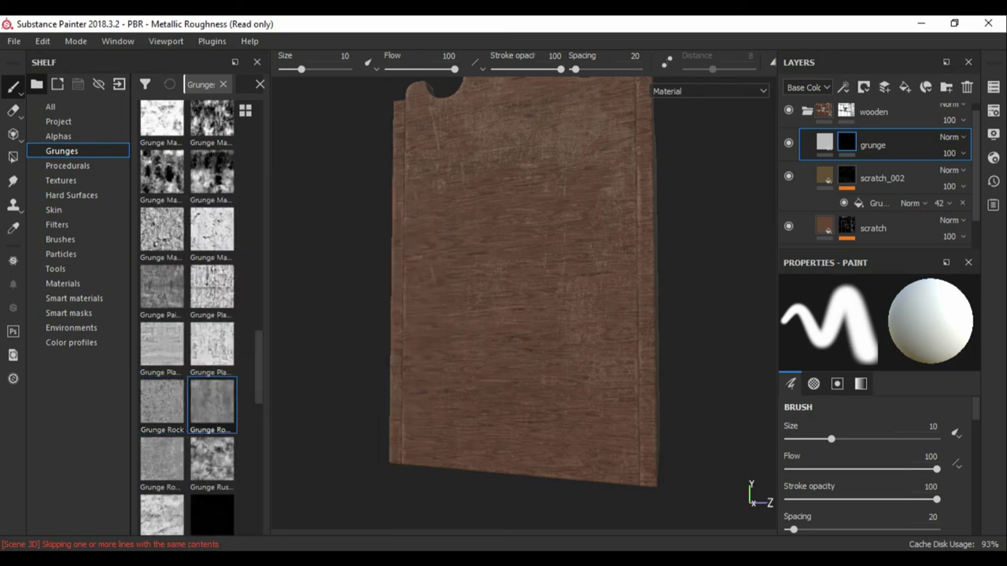
# Step: Mask the grunge layer with a Grunge Rough Dirty fill at balance 0.32 and set roughness 0.76
pyautogui.click(843, 87)
pyautogui.click(873, 142)
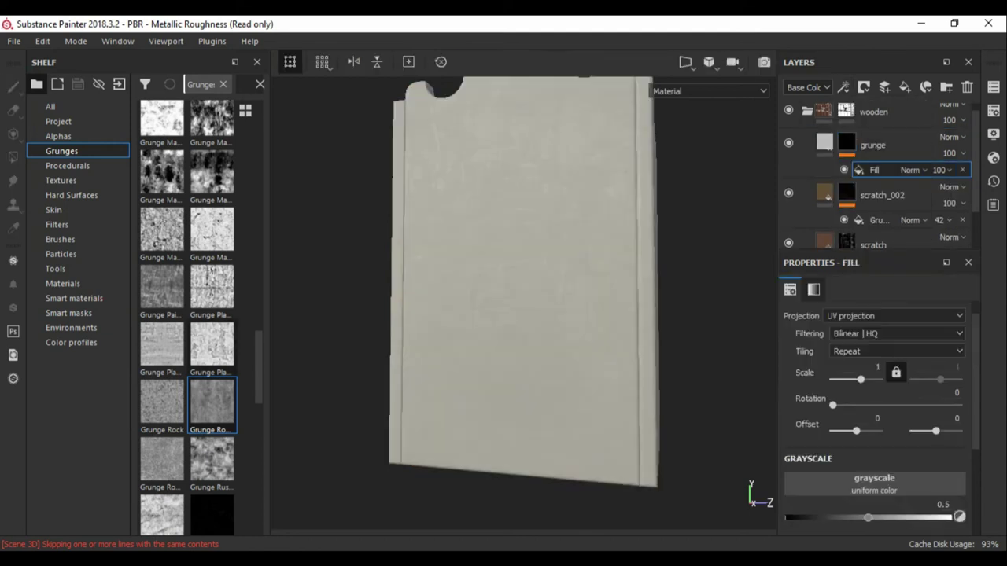
pyautogui.moveTo(211, 402); pyautogui.dragTo(798, 488)
pyautogui.scroll(-3, 882, 440)
pyautogui.moveTo(882, 482); pyautogui.dragTo(839, 482)
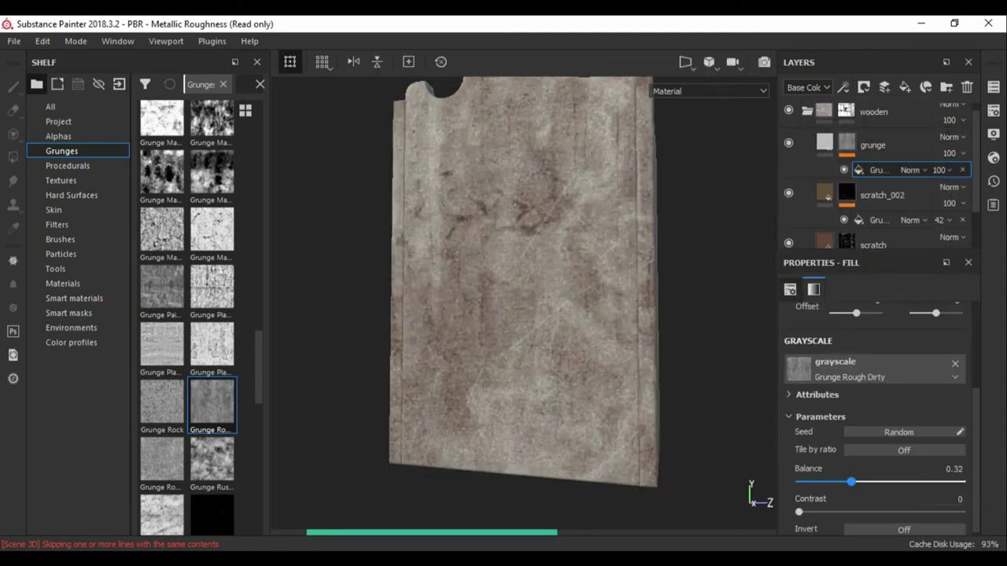
pyautogui.press('Delete')
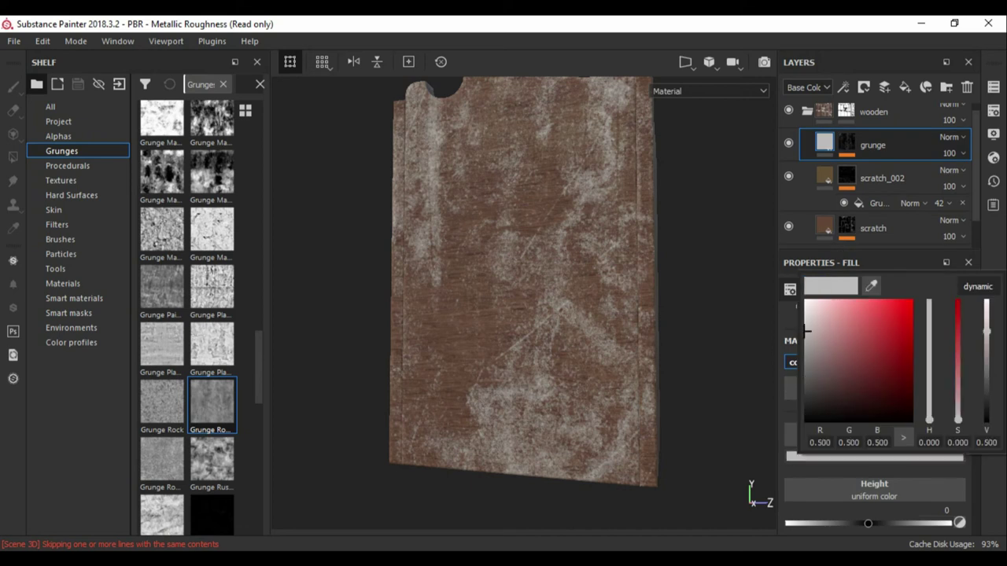
pyautogui.scroll(-4, 874, 409)
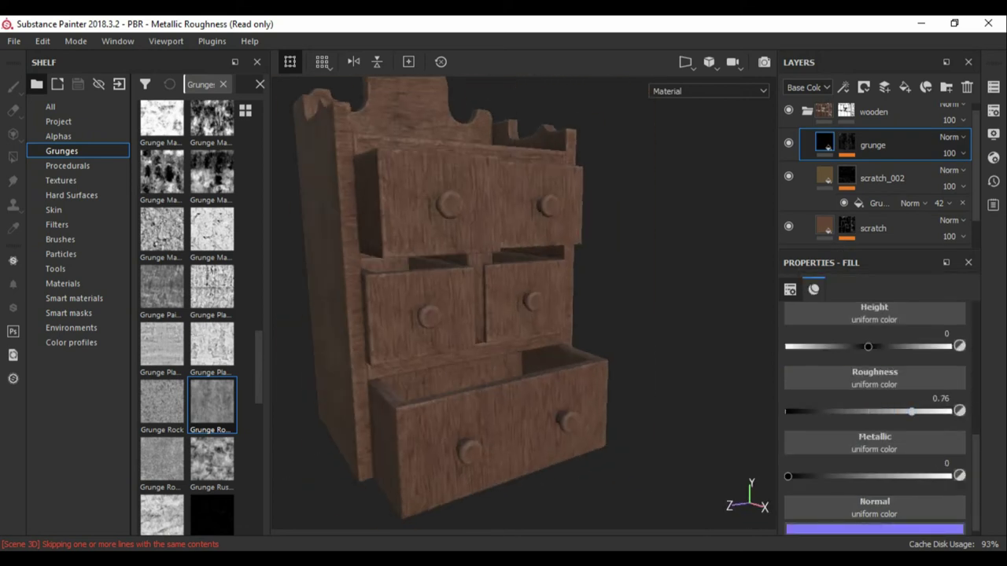
# Step: Restore the Grunge Rough Dirty fill at balance 0.31 and opacity 77, undoing a trial Levels effect
pyautogui.hotkey('ctrl', 'z')
pyautogui.hotkey('ctrl', 'y')
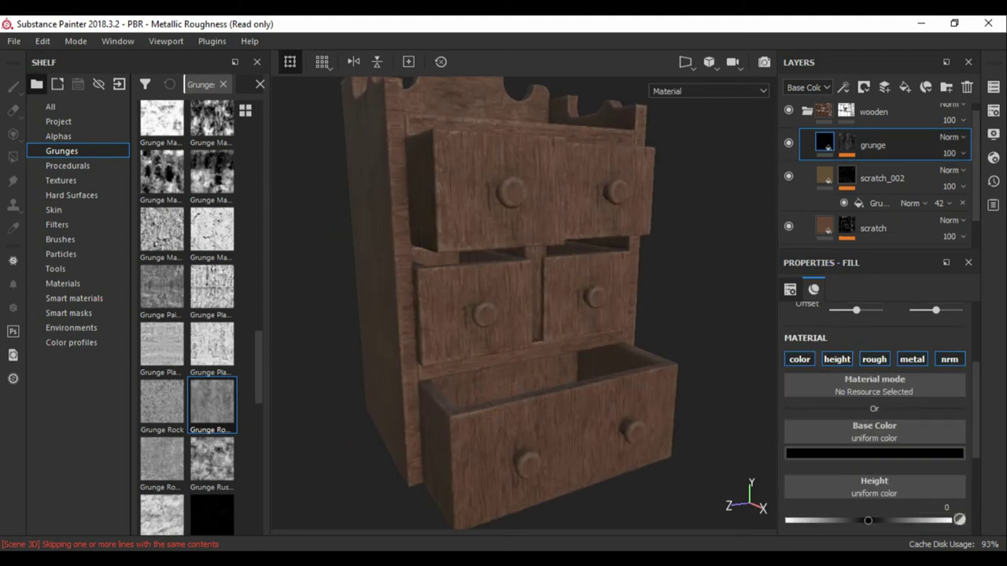
pyautogui.hotkey('ctrl', 'z')
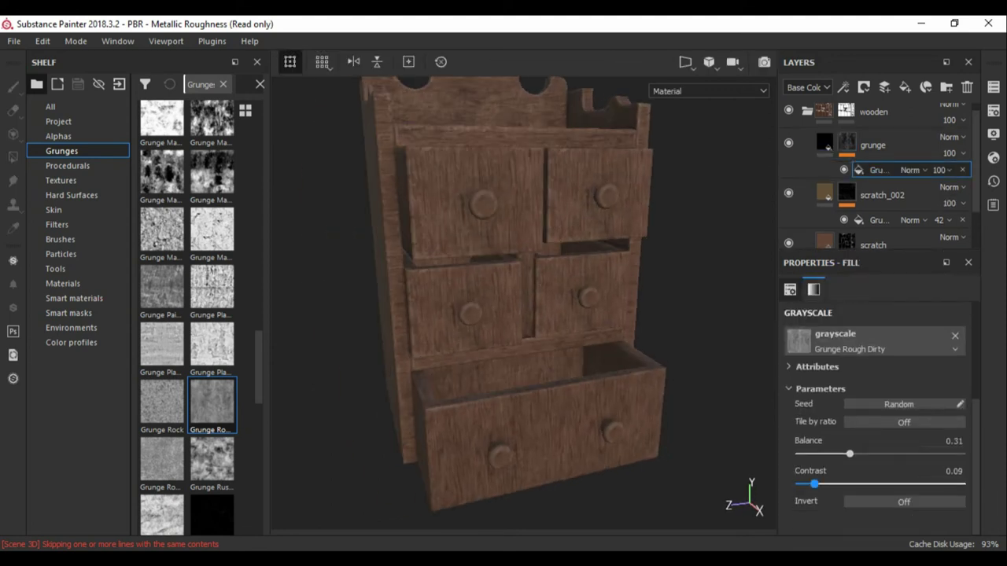
pyautogui.click(843, 87)
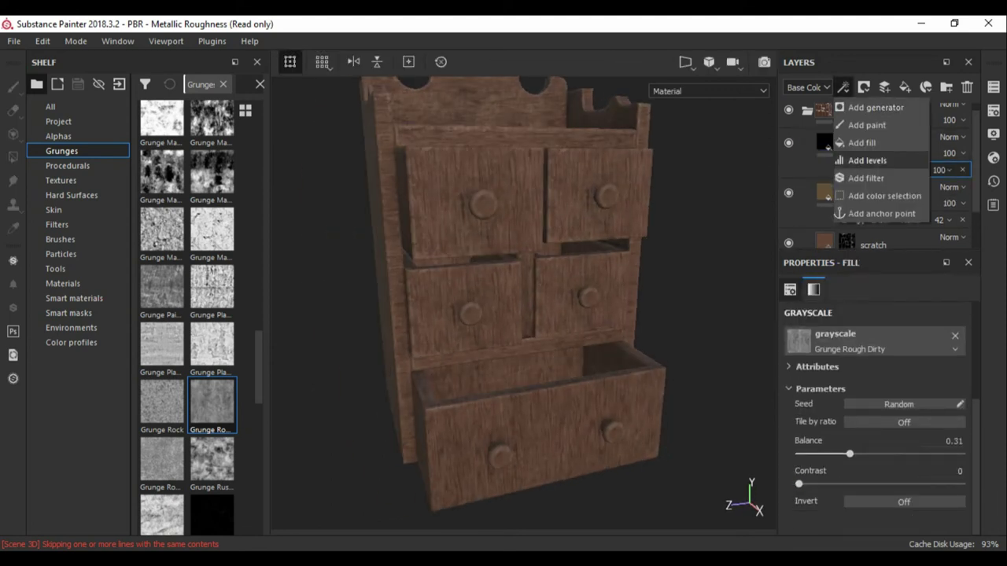
pyautogui.click(873, 157)
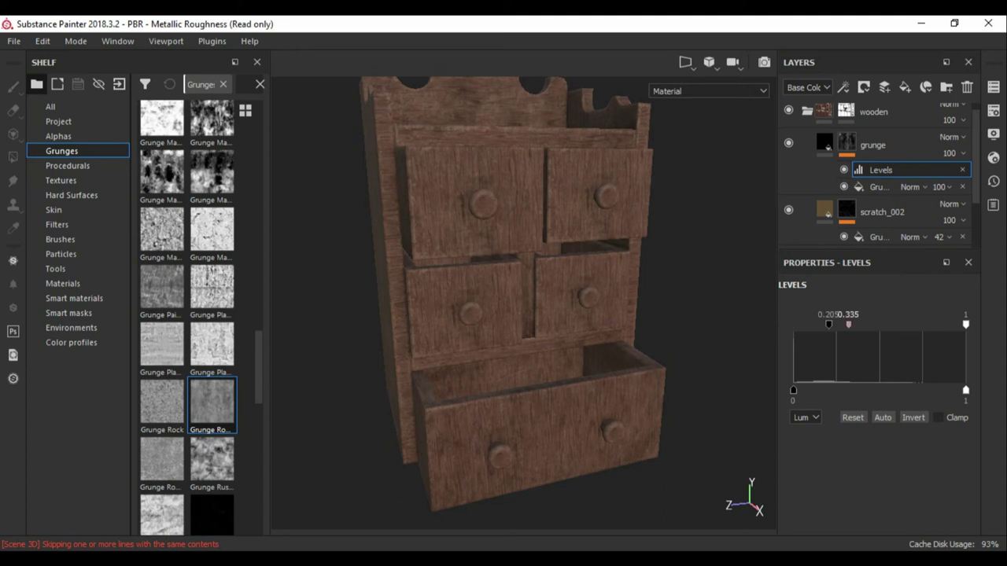
pyautogui.hotkey('ctrl', 'z')
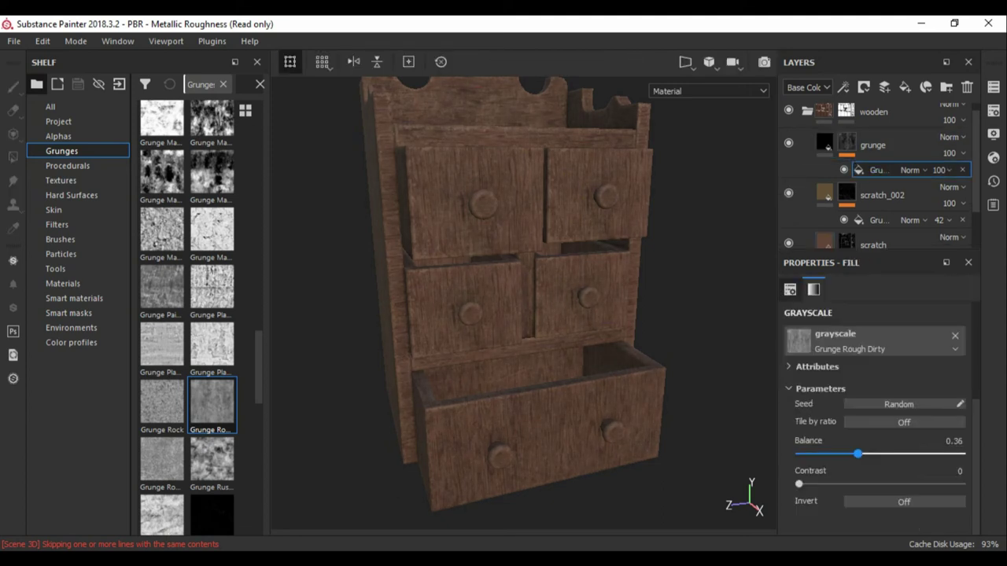
pyautogui.hotkey('ctrl', 'z')
pyautogui.moveTo(519, 299)
pyautogui.keyDown('alt'); pyautogui.mouseDown()
pyautogui.moveTo(613, 377)
pyautogui.moveTo(551, 299)
pyautogui.mouseUp(); pyautogui.keyUp('alt')
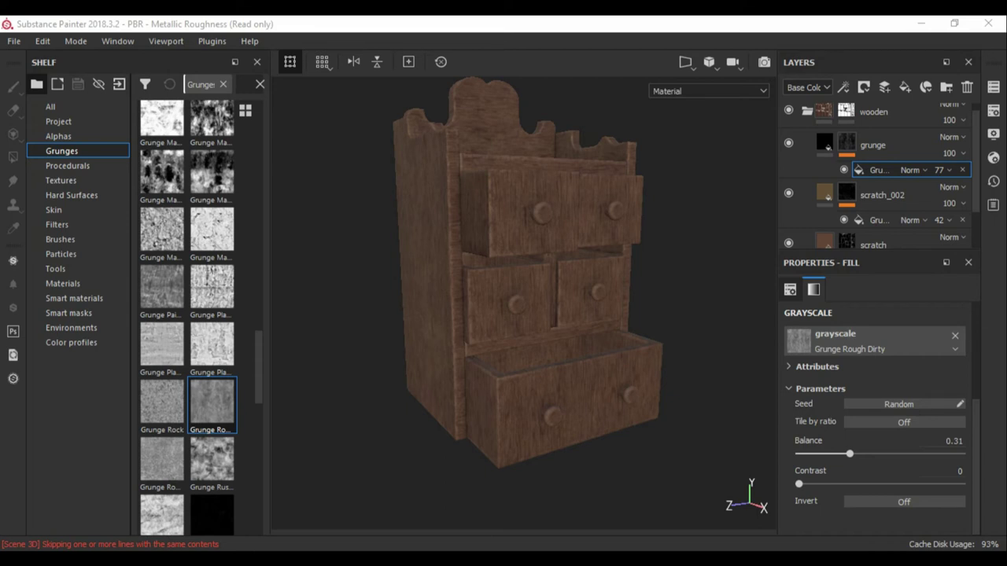
# Step: Add a fill layer above grunge with a black mask filled by Directional Noise 3
pyautogui.keyDown('alt'); pyautogui.moveTo(551, 299); pyautogui.dragTo(606, 322); pyautogui.keyUp('alt')
pyautogui.click(873, 145)
pyautogui.click(904, 86)
pyautogui.rightClick(802, 132)
pyautogui.click(854, 150)
pyautogui.click(50, 106)
pyautogui.write('ire')
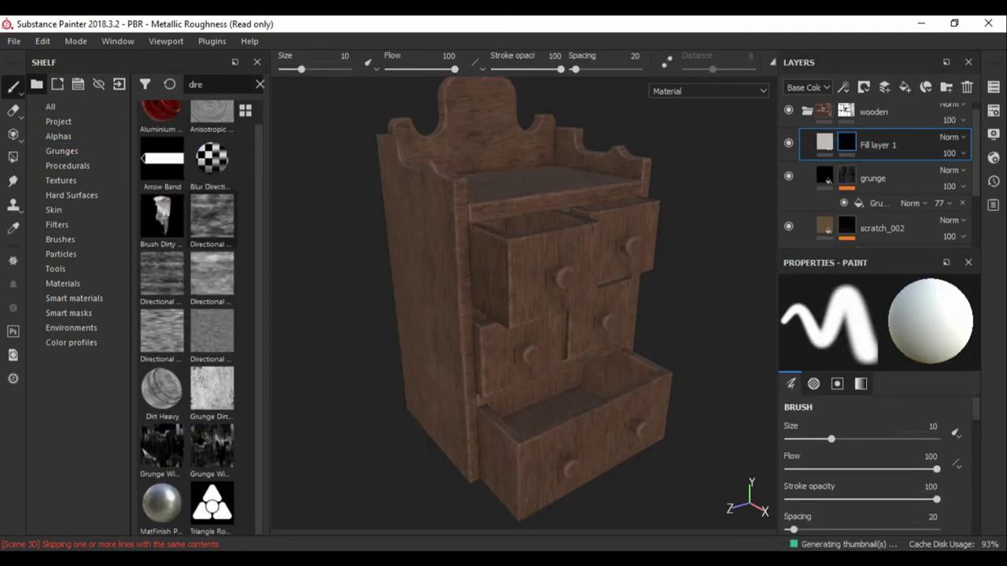
pyautogui.moveTo(212, 275); pyautogui.dragTo(846, 145)
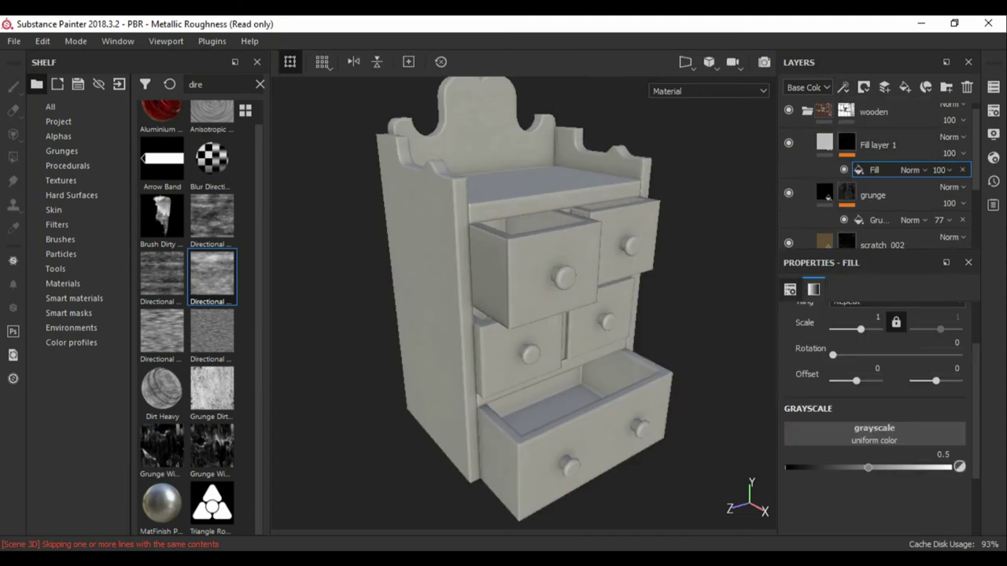
# Step: Give the fill layer a dark brown base colour and raise the noise Balance to 0.32
pyautogui.click(874, 465)
pyautogui.click(847, 383)
pyautogui.click(861, 353)
pyautogui.click(846, 145)
pyautogui.click(877, 170)
pyautogui.moveTo(831, 490); pyautogui.dragTo(842, 490)
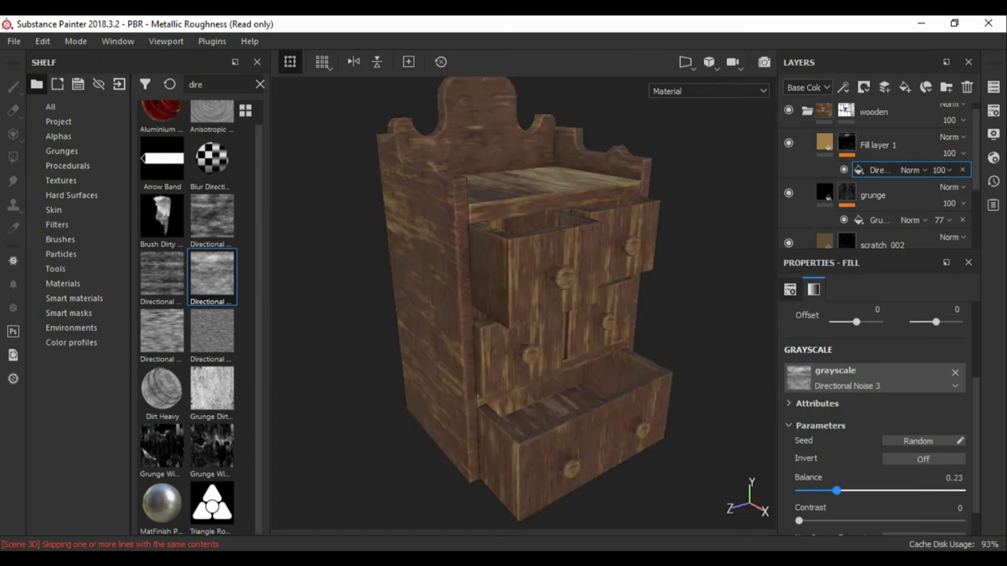
pyautogui.moveTo(997, 195); pyautogui.dragTo(949, 195)
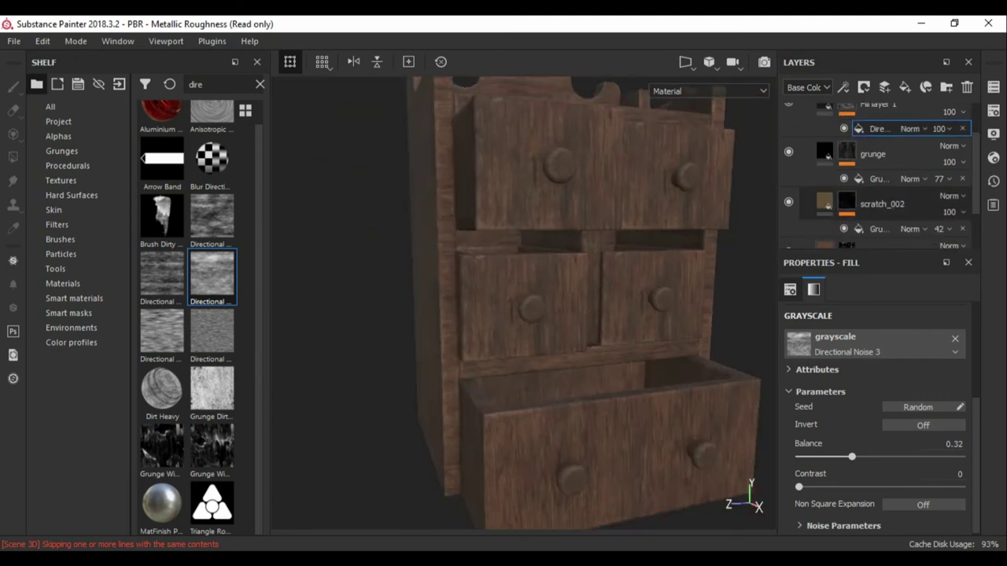
# Step: Move the scratch layer above Fill layer 1 and lower its mask opacity to 48
pyautogui.scroll(3, 879, 401)
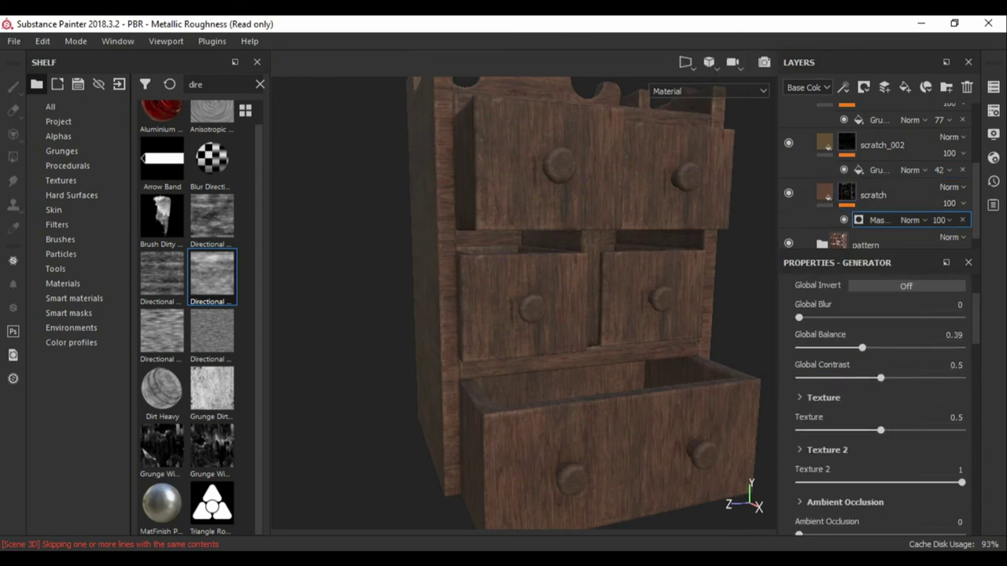
pyautogui.moveTo(873, 346); pyautogui.dragTo(876, 347)
pyautogui.scroll(1, 881, 173)
pyautogui.click(881, 195)
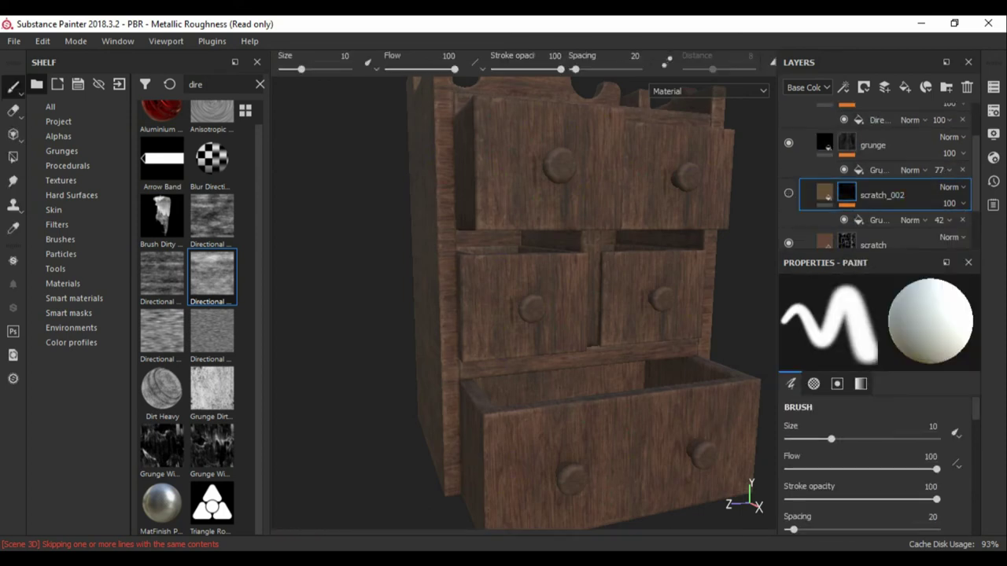
pyautogui.press('Delete')
pyautogui.press('Delete')
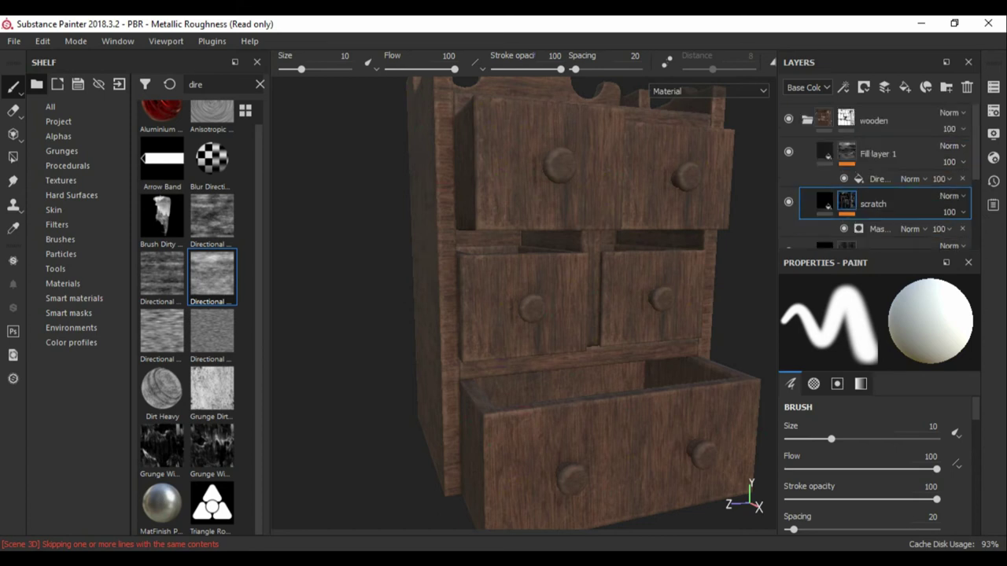
pyautogui.keyDown('alt'); pyautogui.moveTo(613, 236); pyautogui.dragTo(692, 283); pyautogui.keyUp('alt')
pyautogui.click(877, 178)
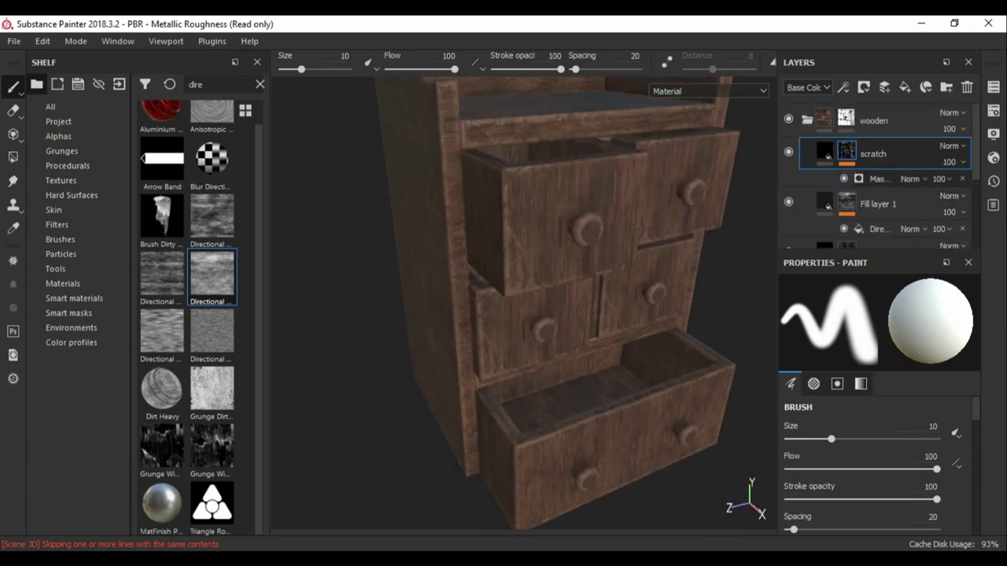
pyautogui.keyDown('alt'); pyautogui.moveTo(551, 314); pyautogui.dragTo(504, 314); pyautogui.keyUp('alt')
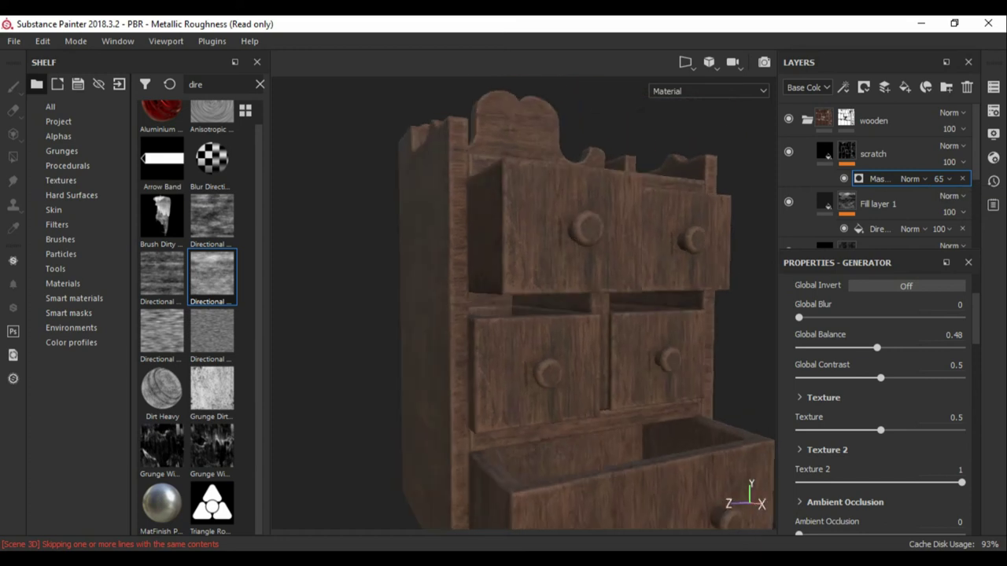
pyautogui.click(938, 178)
pyautogui.moveTo(975, 204); pyautogui.dragTo(964, 204)
# Step: Rename Fill layer 1 to 'black pattern' and reduce its pattern fill opacity to 77
pyautogui.keyDown('alt'); pyautogui.moveTo(550, 299); pyautogui.dragTo(488, 299); pyautogui.keyUp('alt')
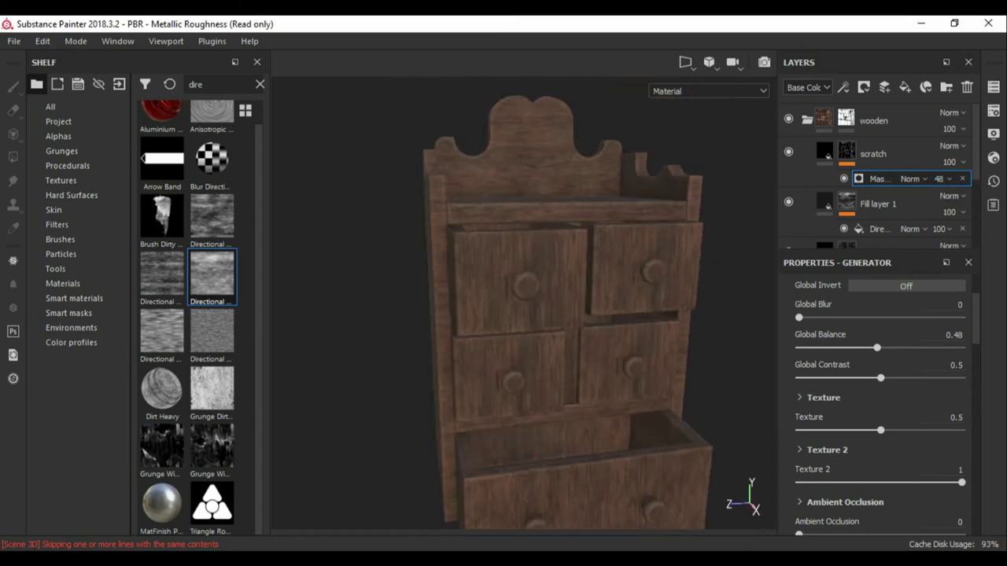
pyautogui.doubleClick(878, 203)
pyautogui.write('black p')
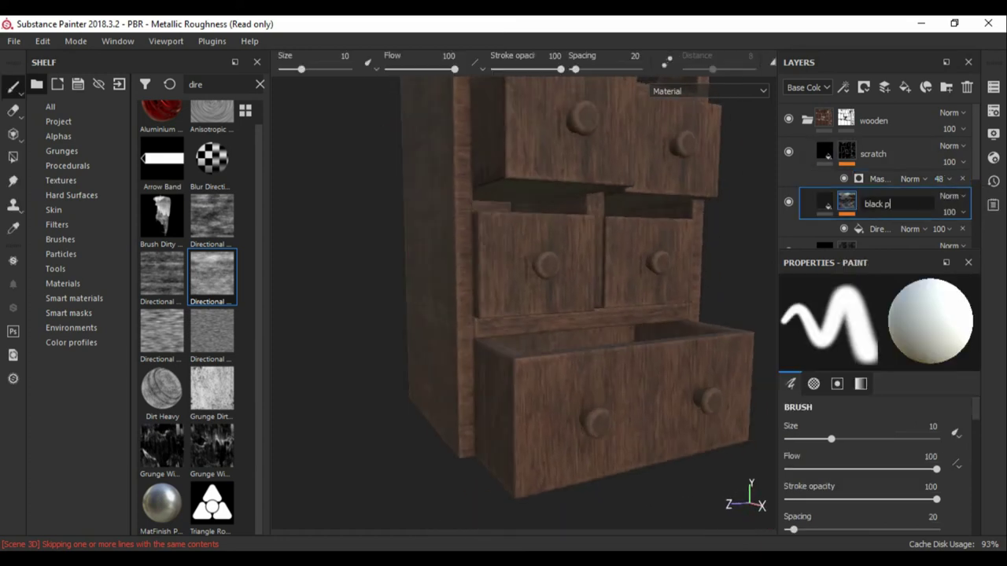
pyautogui.click(939, 229)
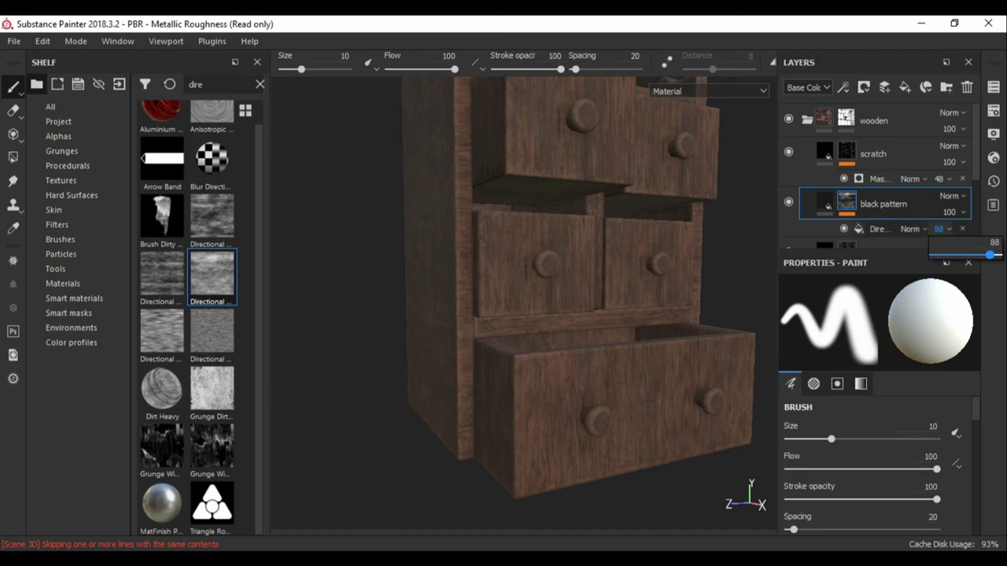
pyautogui.moveTo(989, 254); pyautogui.dragTo(984, 255)
pyautogui.moveTo(443, 252)
pyautogui.keyDown('alt'); pyautogui.mouseDown()
pyautogui.moveTo(701, 226)
pyautogui.moveTo(755, 236)
pyautogui.mouseUp(); pyautogui.keyUp('alt')
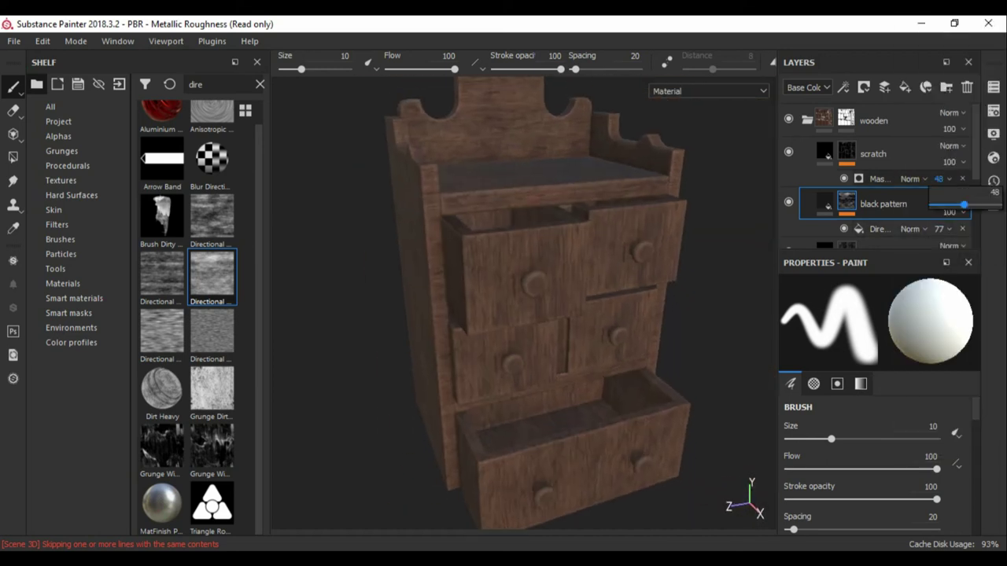
pyautogui.keyDown('alt'); pyautogui.moveTo(551, 275); pyautogui.dragTo(676, 267); pyautogui.keyUp('alt')
# Step: Add a paint effect to the scratch layer's mask and pick the Scratches 4 brush
pyautogui.click(877, 179)
pyautogui.click(843, 88)
pyautogui.click(873, 123)
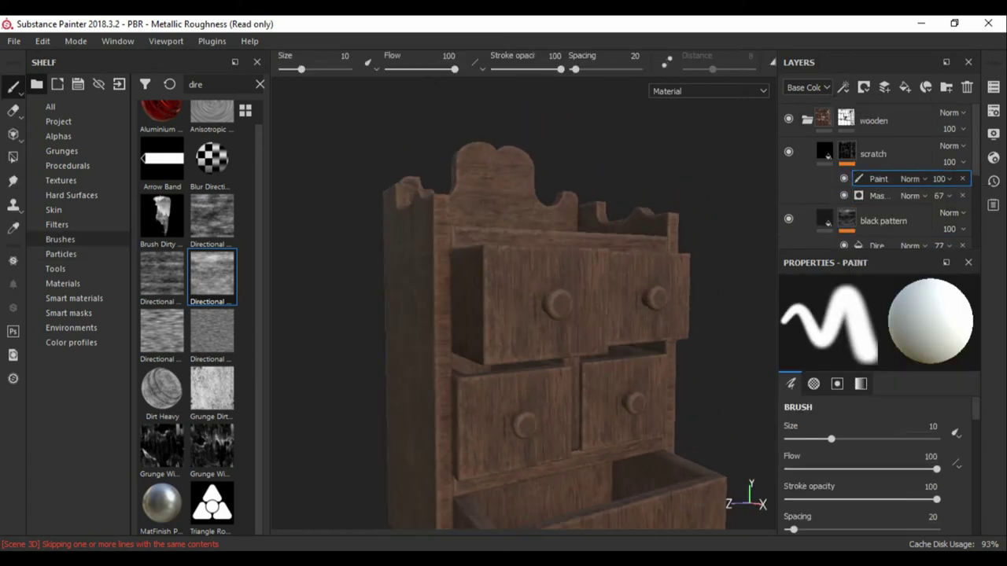
pyautogui.click(59, 240)
pyautogui.click(212, 301)
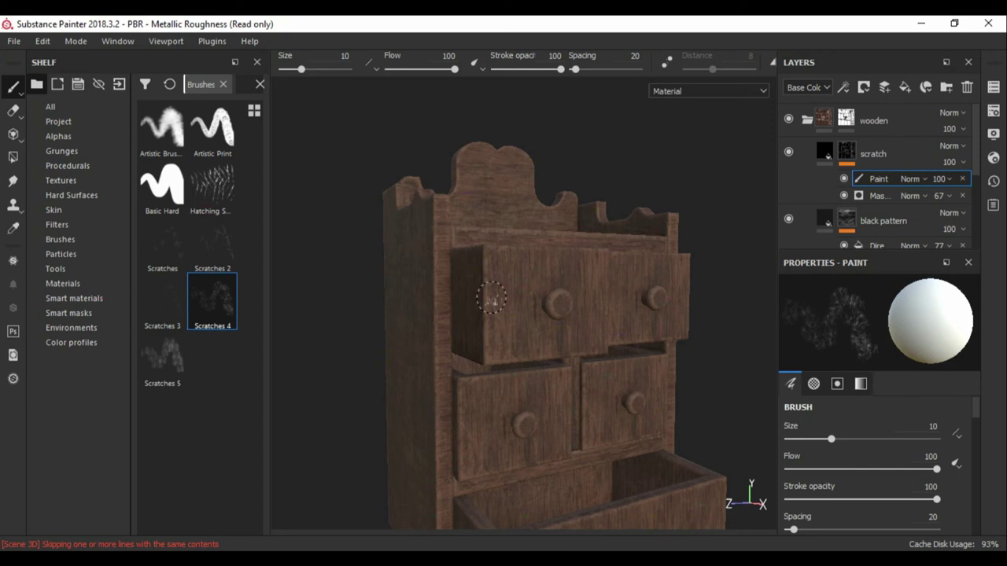
pyautogui.moveTo(508, 348)
pyautogui.keyDown('alt'); pyautogui.mouseDown()
pyautogui.moveTo(487, 278)
pyautogui.moveTo(550, 271)
pyautogui.mouseUp(); pyautogui.keyUp('alt')
pyautogui.scroll(3, 488, 279)
pyautogui.scroll(2, 519, 287)
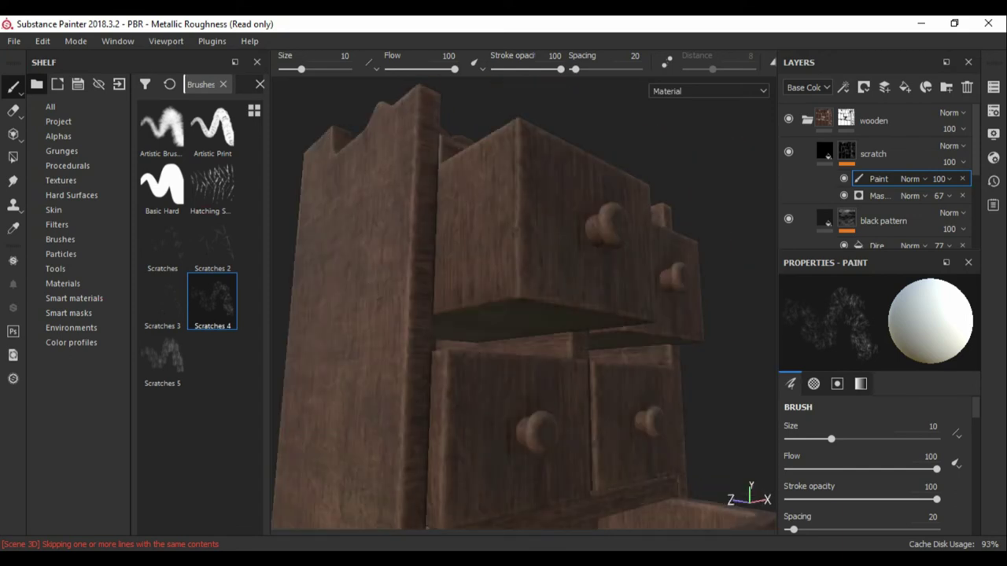
# Step: Add a paint effect to scratch_002's mask and enlarge the brush to about 37.9
pyautogui.click(878, 203)
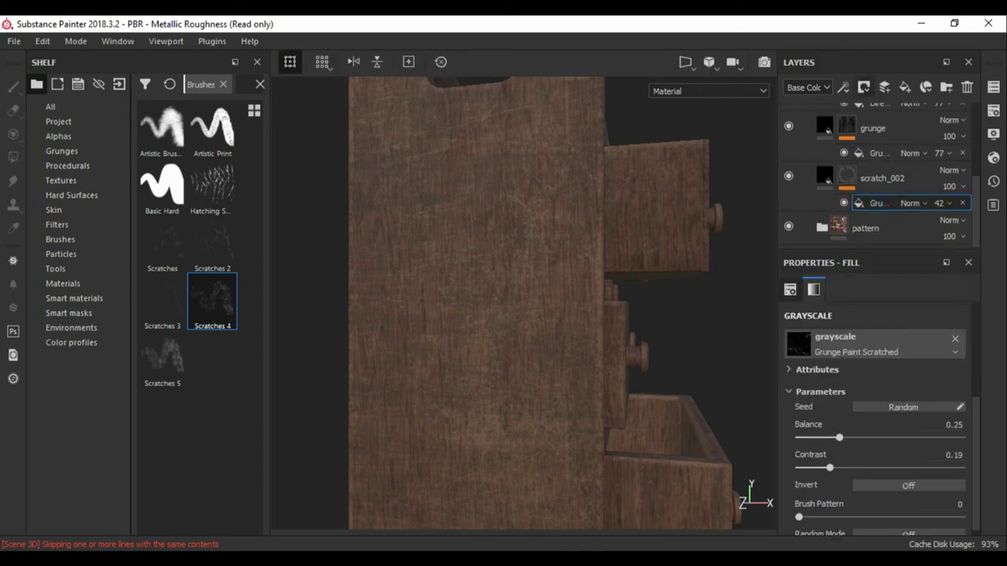
pyautogui.click(864, 87)
pyautogui.click(881, 102)
pyautogui.keyDown('ctrl'); pyautogui.moveTo(438, 229); pyautogui.dragTo(483, 240, button='right'); pyautogui.keyUp('ctrl')
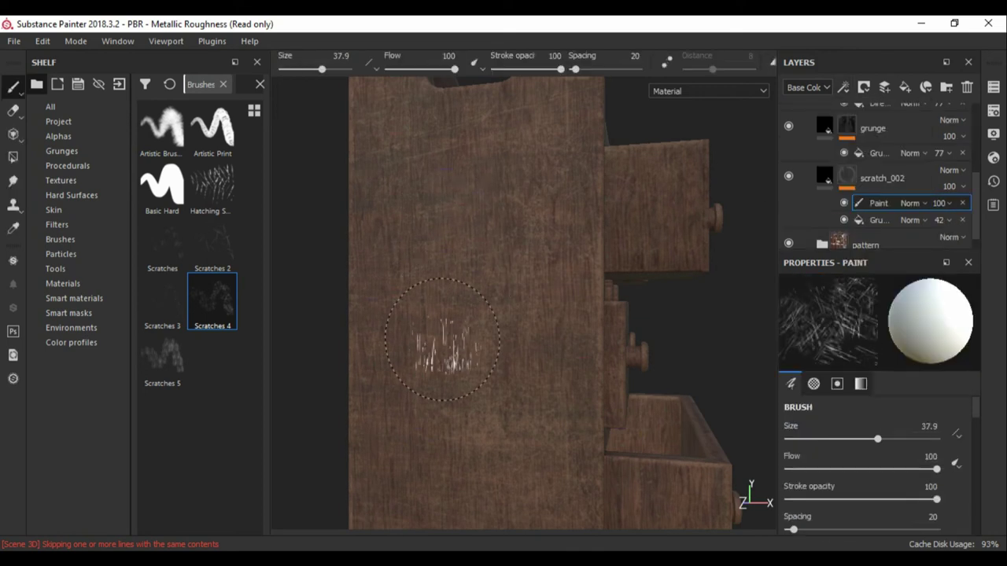
pyautogui.keyDown('alt'); pyautogui.moveTo(421, 318); pyautogui.dragTo(548, 389); pyautogui.keyUp('alt')
pyautogui.moveTo(398, 337)
pyautogui.keyDown('alt'); pyautogui.mouseDown()
pyautogui.moveTo(499, 336)
pyautogui.moveTo(472, 348)
pyautogui.mouseUp(); pyautogui.keyUp('alt')
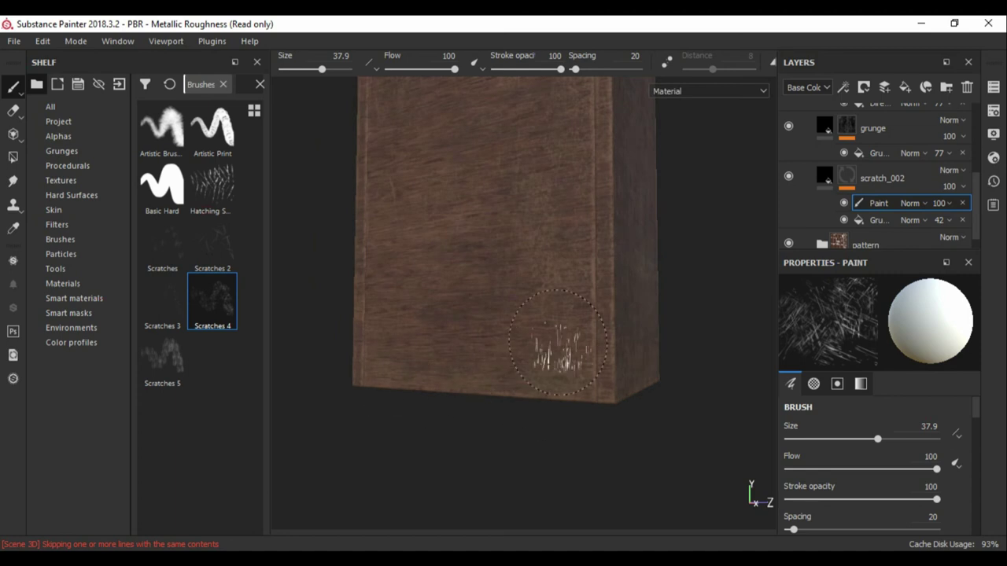
pyautogui.scroll(4, 881, 173)
# Step: Stamp Scratches 4 marks on the side panel and drawer fronts through black pattern's paint effect
pyautogui.click(879, 184)
pyautogui.click(471, 276)
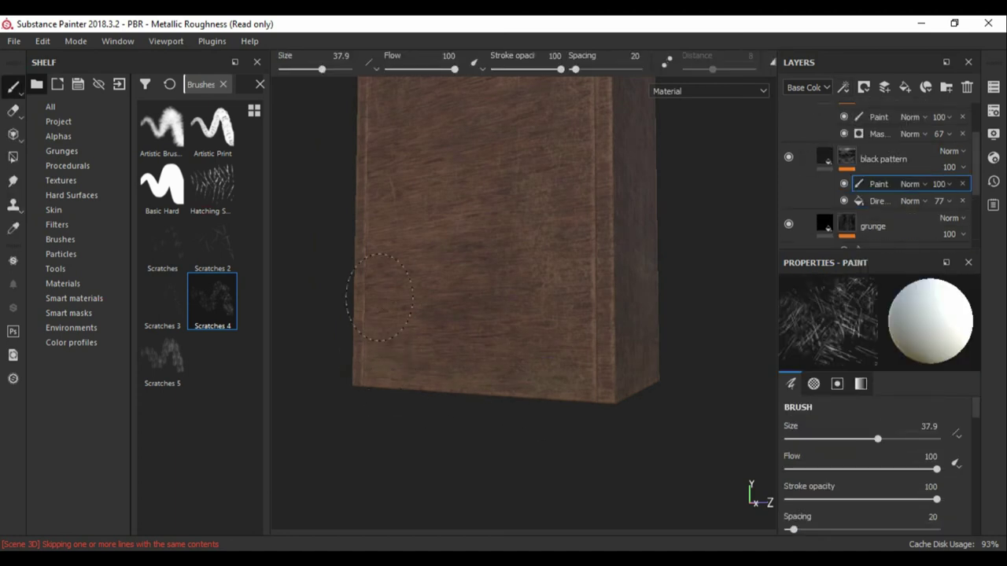
pyautogui.keyDown('alt'); pyautogui.moveTo(591, 347); pyautogui.dragTo(607, 265); pyautogui.keyUp('alt')
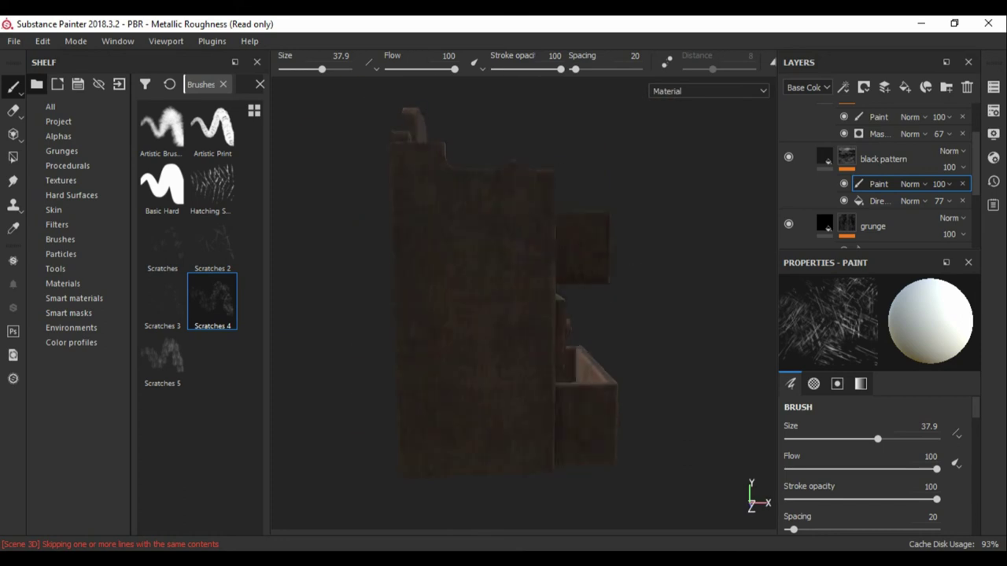
pyautogui.scroll(-10, 516, 268)
pyautogui.scroll(10, 516, 268)
pyautogui.keyDown('alt'); pyautogui.moveTo(516, 268); pyautogui.dragTo(552, 302); pyautogui.keyUp('alt')
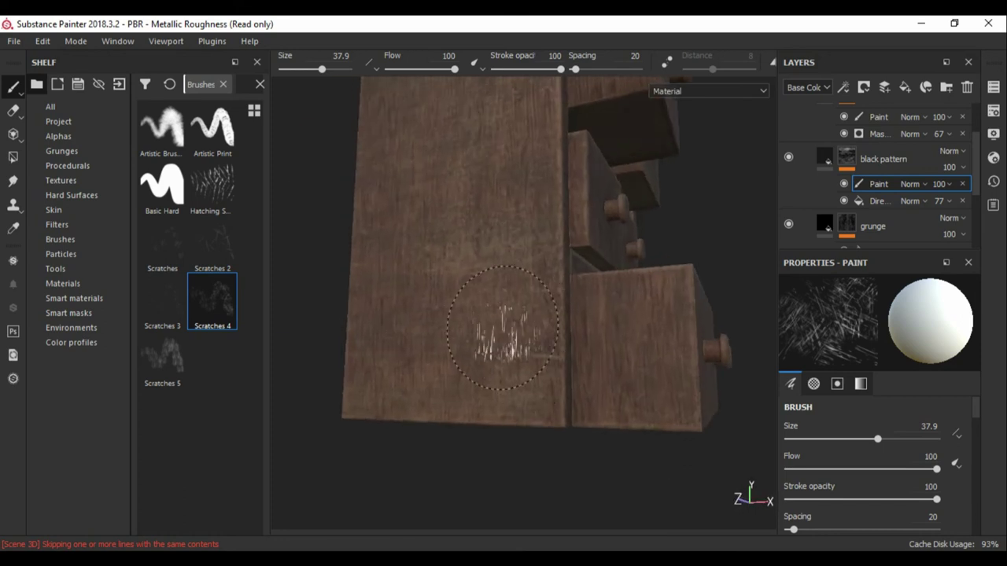
pyautogui.keyDown('alt'); pyautogui.moveTo(376, 301); pyautogui.dragTo(499, 213); pyautogui.keyUp('alt')
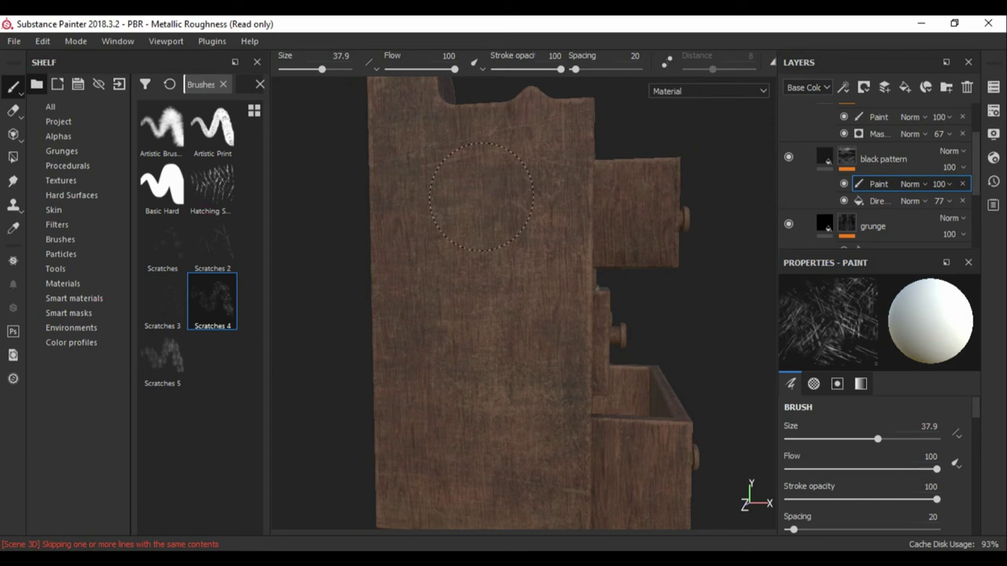
pyautogui.keyDown('alt'); pyautogui.moveTo(517, 275); pyautogui.dragTo(406, 261); pyautogui.keyUp('alt')
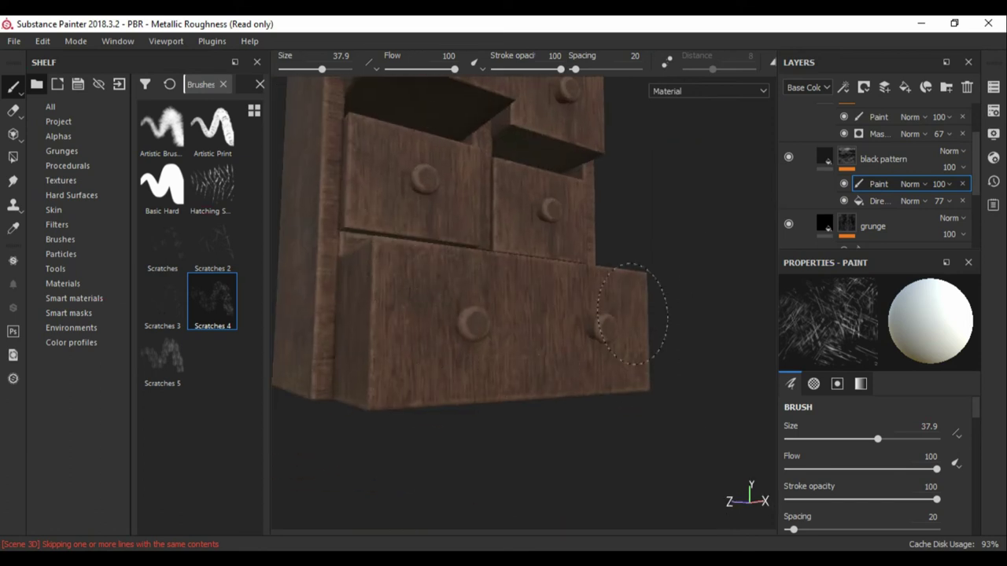
pyautogui.moveTo(535, 355)
pyautogui.keyDown('alt'); pyautogui.mouseDown()
pyautogui.moveTo(498, 292)
pyautogui.moveTo(521, 252)
pyautogui.mouseUp(); pyautogui.keyUp('alt')
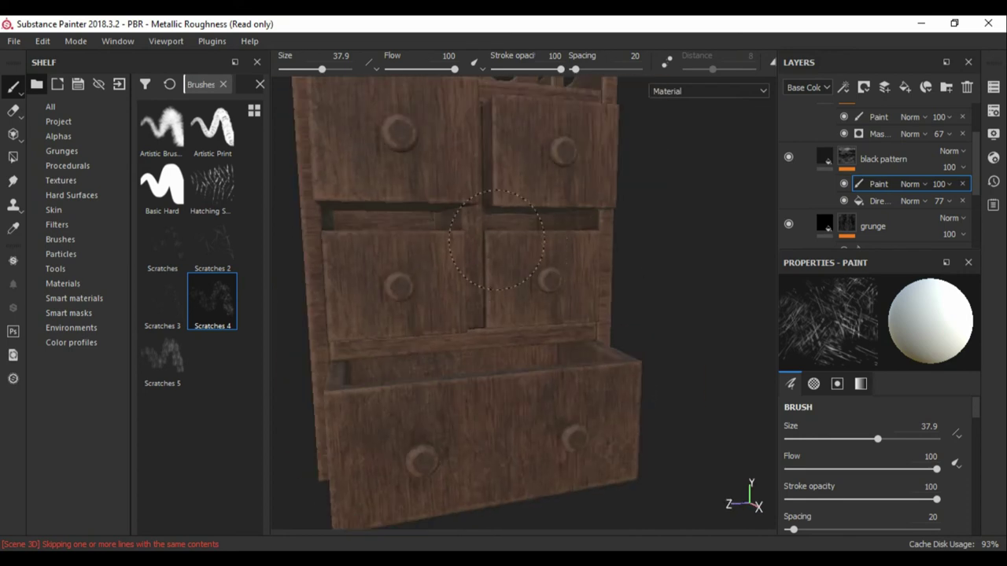
pyautogui.moveTo(619, 147)
pyautogui.keyDown('alt'); pyautogui.mouseDown()
pyautogui.moveTo(482, 243)
pyautogui.moveTo(528, 259)
pyautogui.moveTo(508, 314)
pyautogui.mouseUp(); pyautogui.keyUp('alt')
# Step: Select the scratch_002 layer and adjust its base colour
pyautogui.scroll(-2, 881, 175)
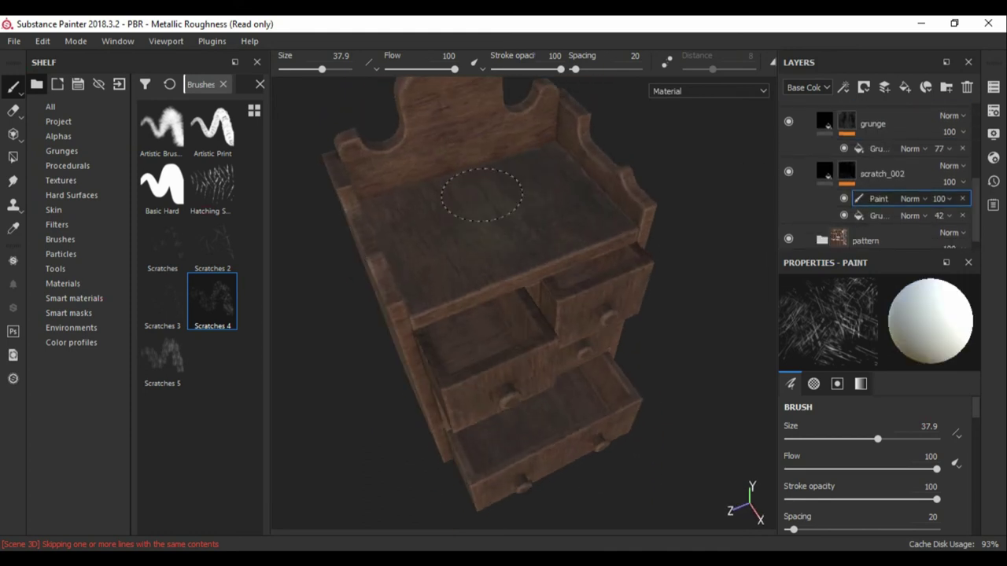
pyautogui.keyDown('alt'); pyautogui.moveTo(503, 201); pyautogui.dragTo(551, 236); pyautogui.keyUp('alt')
pyautogui.click(881, 173)
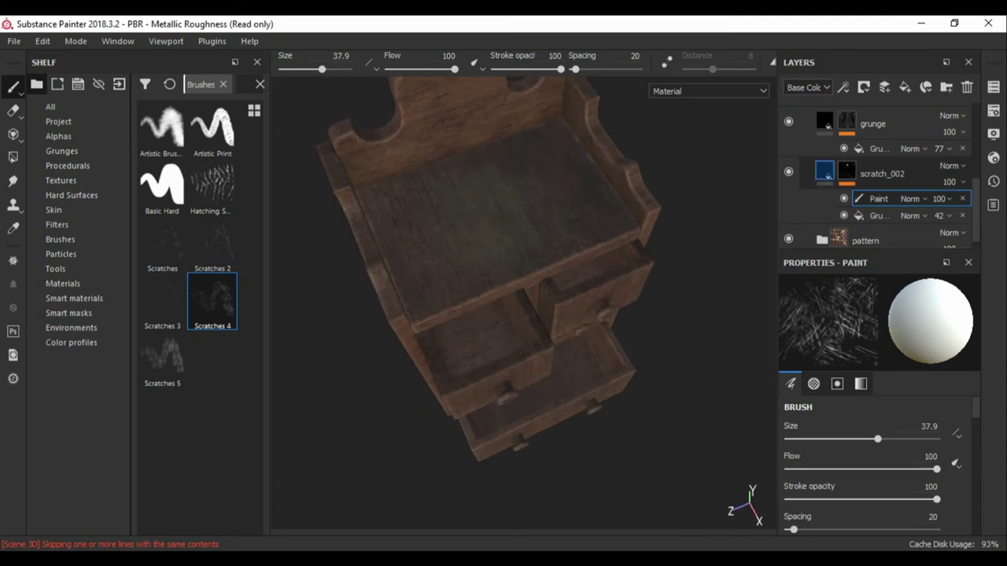
pyautogui.click(847, 356)
pyautogui.keyDown('alt'); pyautogui.moveTo(519, 314); pyautogui.dragTo(441, 267); pyautogui.keyUp('alt')
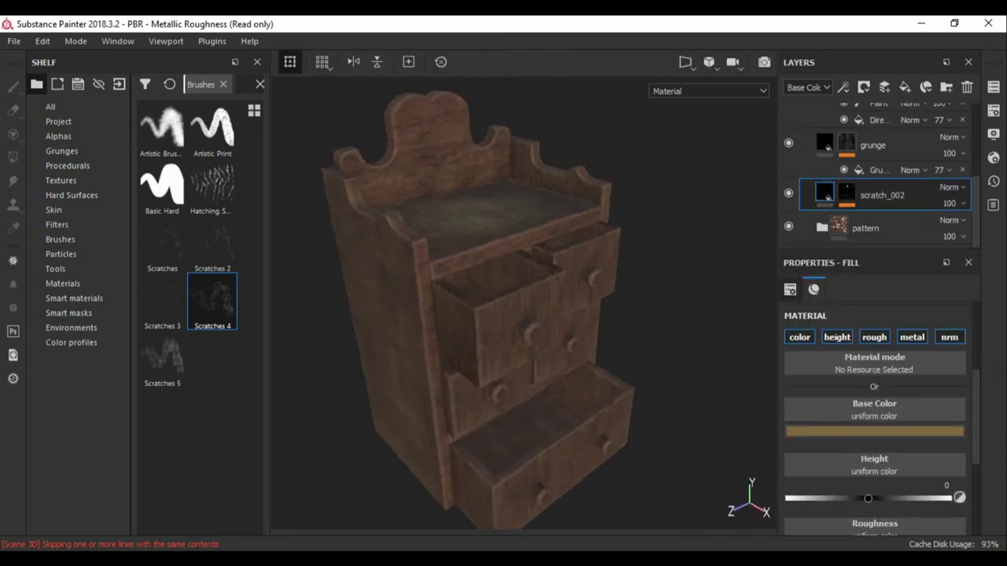
pyautogui.moveTo(551, 315)
pyautogui.keyDown('alt'); pyautogui.mouseDown()
pyautogui.moveTo(488, 315)
pyautogui.moveTo(448, 334)
pyautogui.moveTo(511, 228)
pyautogui.moveTo(504, 252)
pyautogui.moveTo(452, 267)
pyautogui.moveTo(432, 228)
pyautogui.moveTo(459, 177)
pyautogui.mouseUp(); pyautogui.keyUp('alt')
pyautogui.click(874, 431)
# Step: Stamp Scratches 4 marks on the headboard and along the lower back panel's left edge
pyautogui.click(458, 176)
pyautogui.moveTo(569, 227)
pyautogui.keyDown('alt'); pyautogui.mouseDown()
pyautogui.moveTo(517, 326)
pyautogui.moveTo(358, 276)
pyautogui.moveTo(477, 248)
pyautogui.mouseUp(); pyautogui.keyUp('alt')
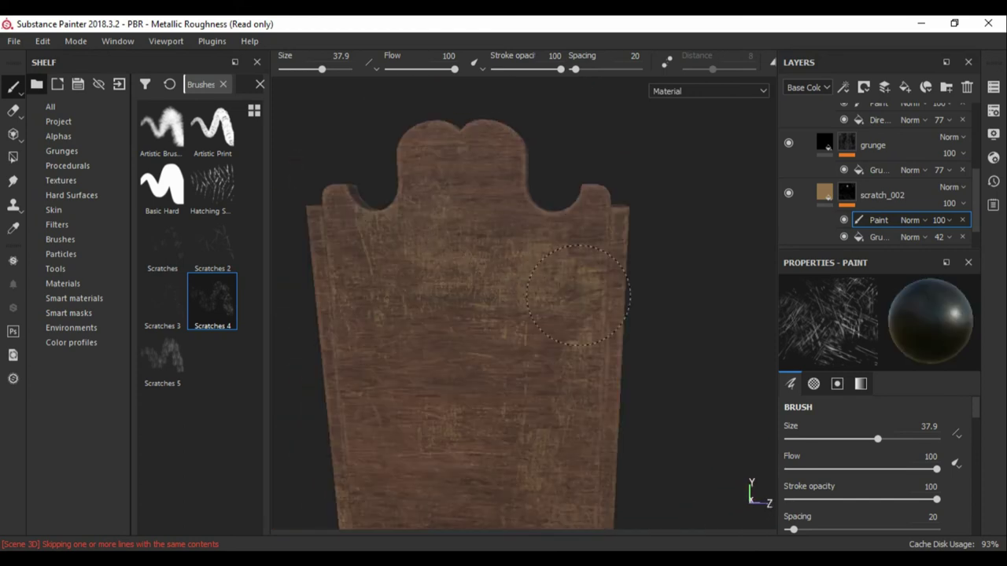
pyautogui.keyDown('alt'); pyautogui.moveTo(403, 254); pyautogui.dragTo(424, 221); pyautogui.keyUp('alt')
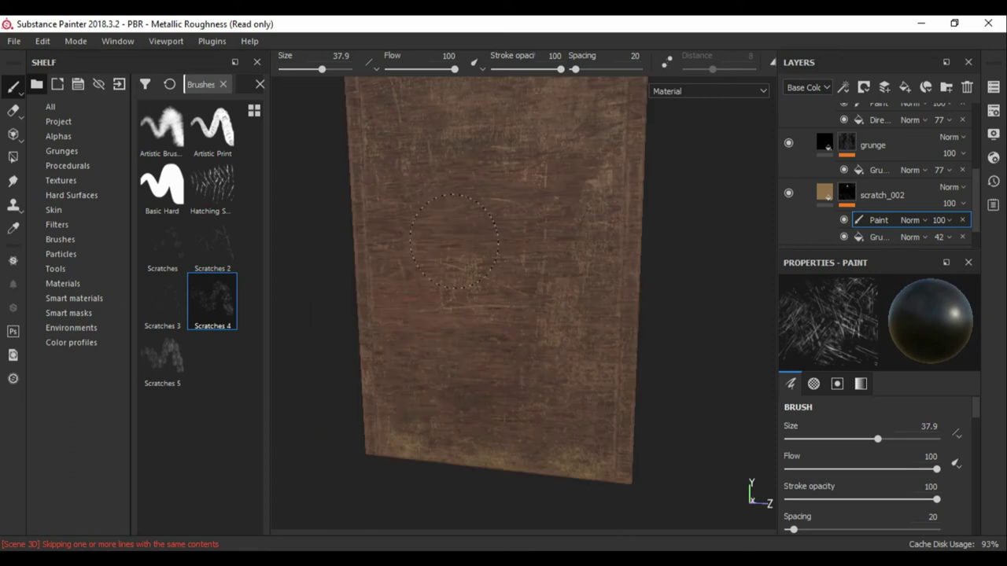
pyautogui.moveTo(407, 432); pyautogui.dragTo(542, 445)
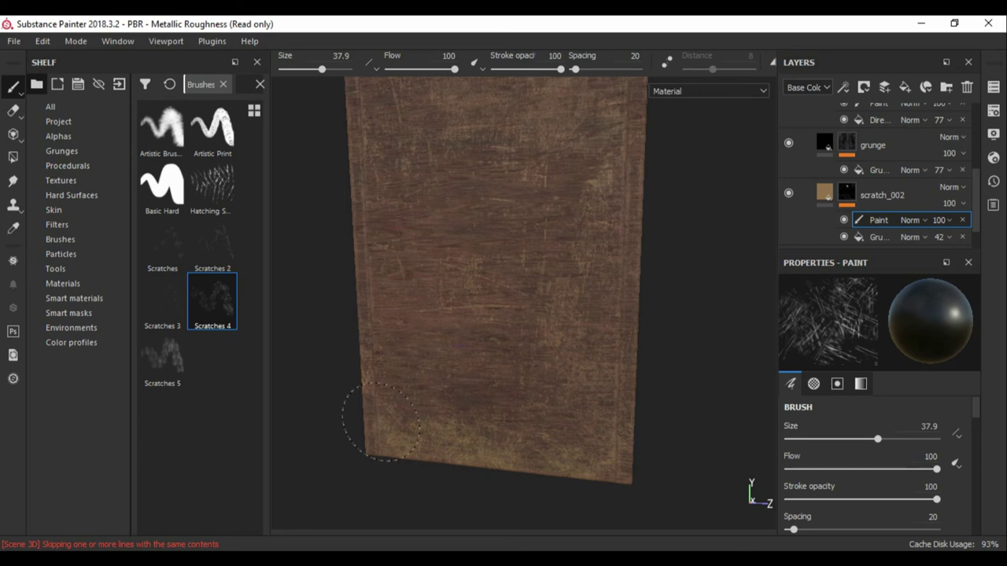
pyautogui.keyDown('alt'); pyautogui.moveTo(457, 437); pyautogui.dragTo(519, 425); pyautogui.keyUp('alt')
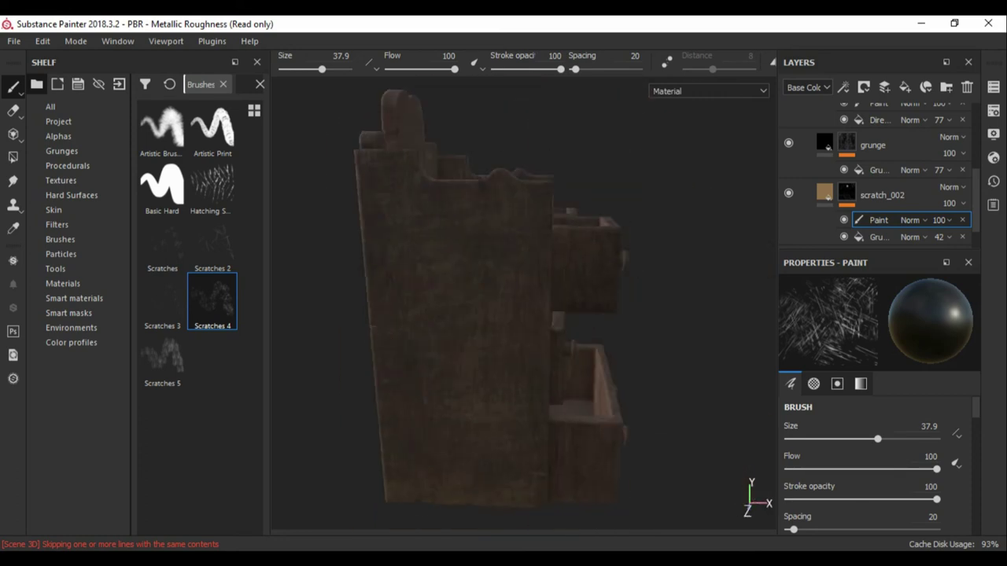
pyautogui.scroll(2, 876, 173)
# Step: Save the project as 'almira'
pyautogui.hotkey('ctrl', 's')
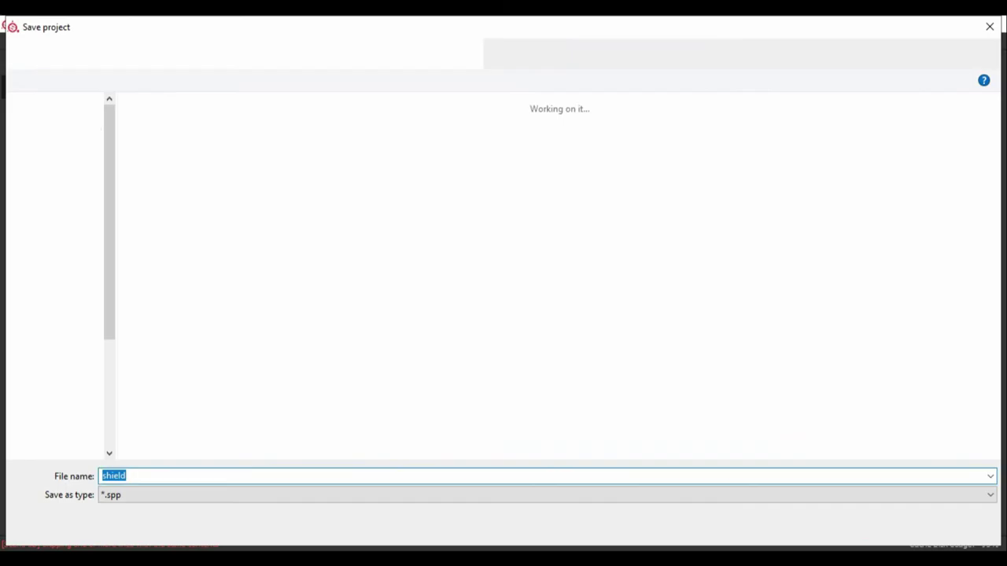
pyautogui.hotkey('ctrl', 'a')
pyautogui.write('almira')
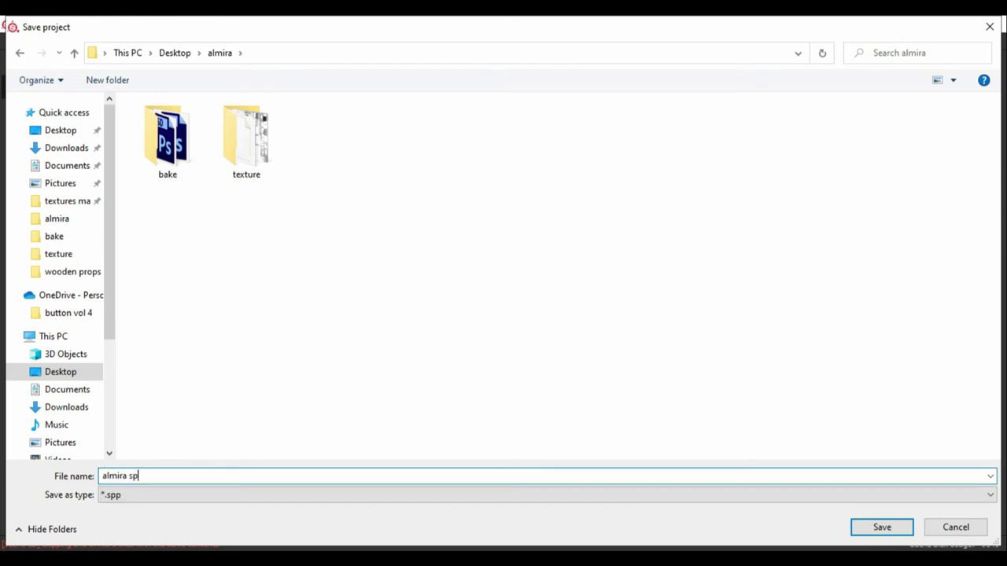
pyautogui.press('Return')
pyautogui.scroll(2, 397, 200)
pyautogui.scroll(3, 397, 201)
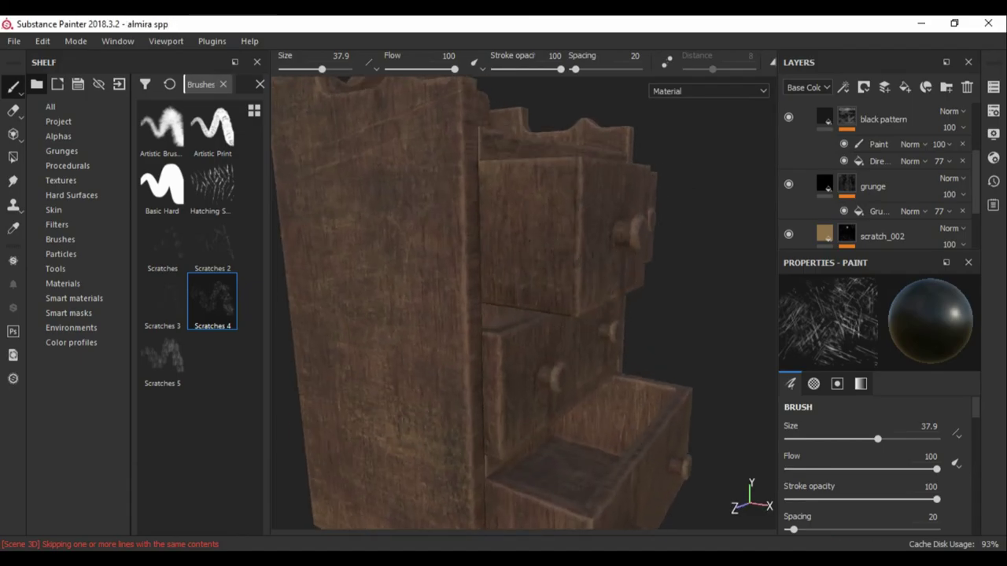
pyautogui.scroll(2, 397, 201)
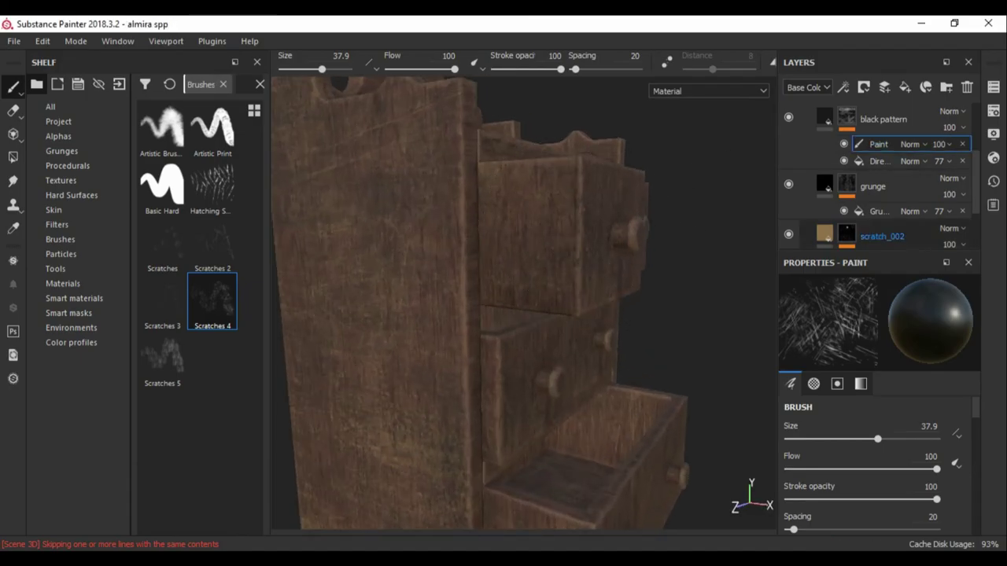
# Step: On scratch_002's paint sublayer, stamp Scratches 4 marks onto the lower drawer front
pyautogui.scroll(-2, 878, 202)
pyautogui.click(878, 203)
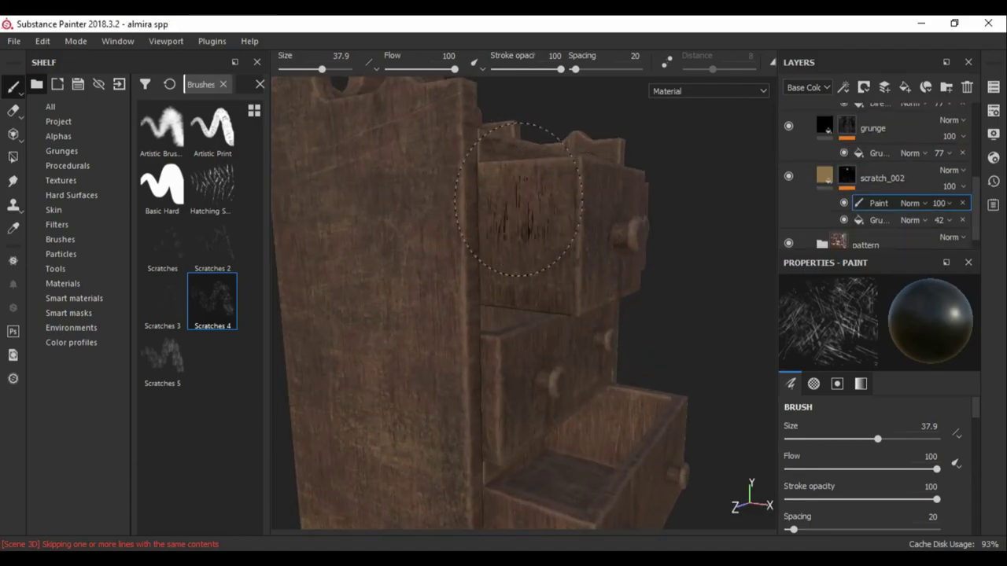
pyautogui.moveTo(617, 217)
pyautogui.keyDown('alt'); pyautogui.mouseDown()
pyautogui.moveTo(504, 327)
pyautogui.moveTo(561, 338)
pyautogui.moveTo(577, 300)
pyautogui.mouseUp(); pyautogui.keyUp('alt')
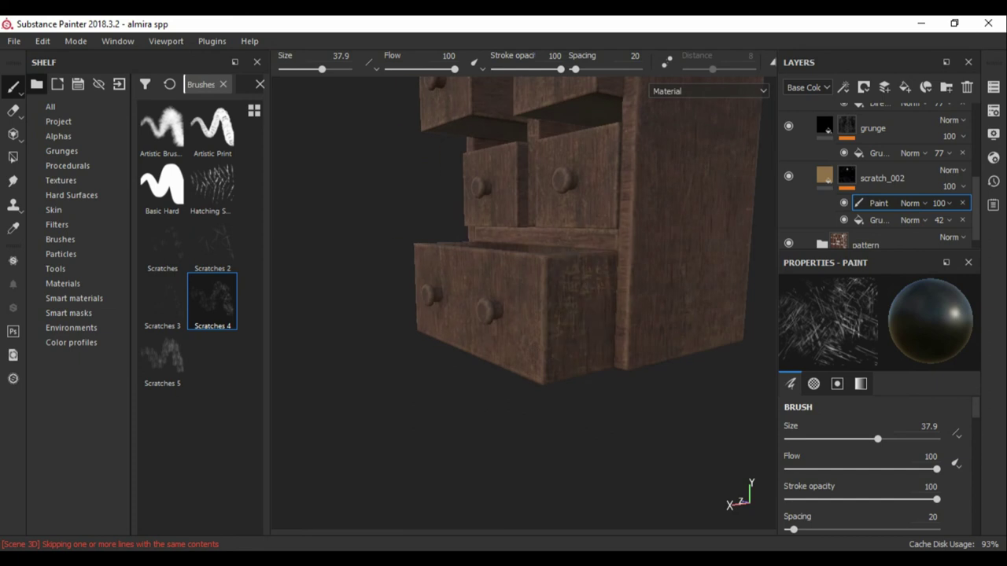
pyautogui.moveTo(588, 364)
pyautogui.keyDown('alt'); pyautogui.mouseDown()
pyautogui.moveTo(454, 219)
pyautogui.moveTo(504, 259)
pyautogui.moveTo(527, 248)
pyautogui.mouseUp(); pyautogui.keyUp('alt')
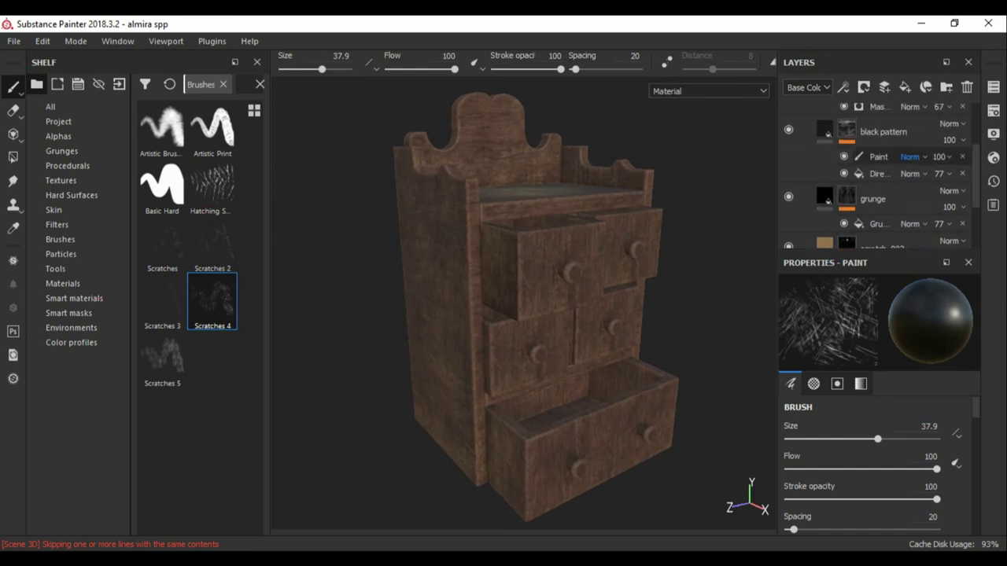
pyautogui.keyDown('alt'); pyautogui.moveTo(596, 291); pyautogui.dragTo(654, 229); pyautogui.keyUp('alt')
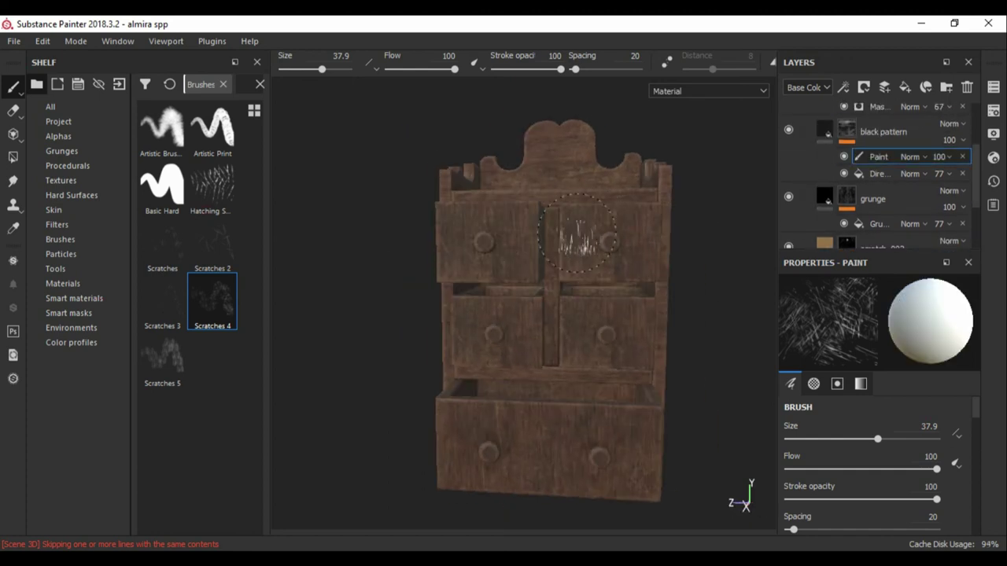
pyautogui.keyDown('alt'); pyautogui.moveTo(582, 362); pyautogui.dragTo(500, 322, button='middle'); pyautogui.keyUp('alt')
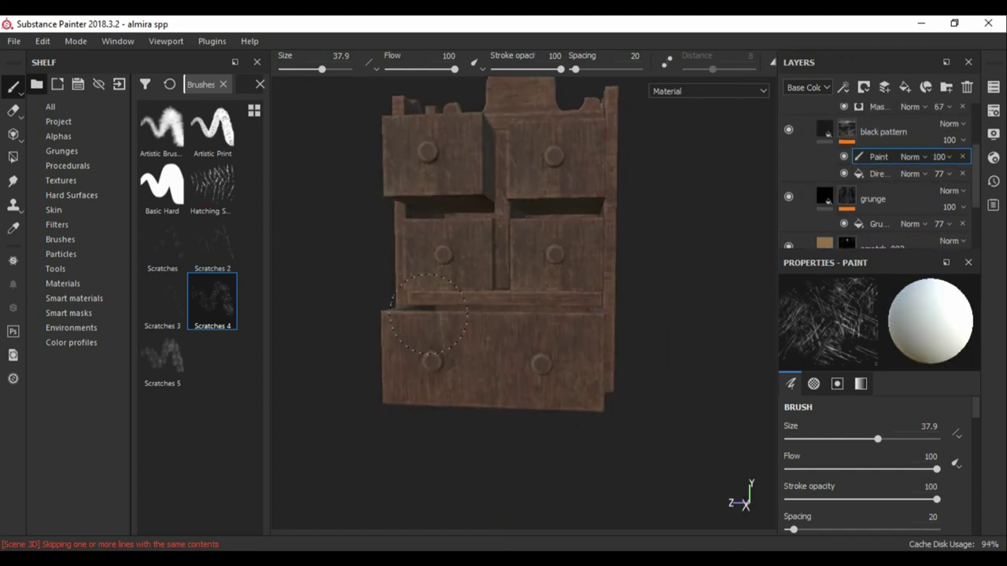
pyautogui.keyDown('alt'); pyautogui.moveTo(492, 397); pyautogui.dragTo(482, 364); pyautogui.keyUp('alt')
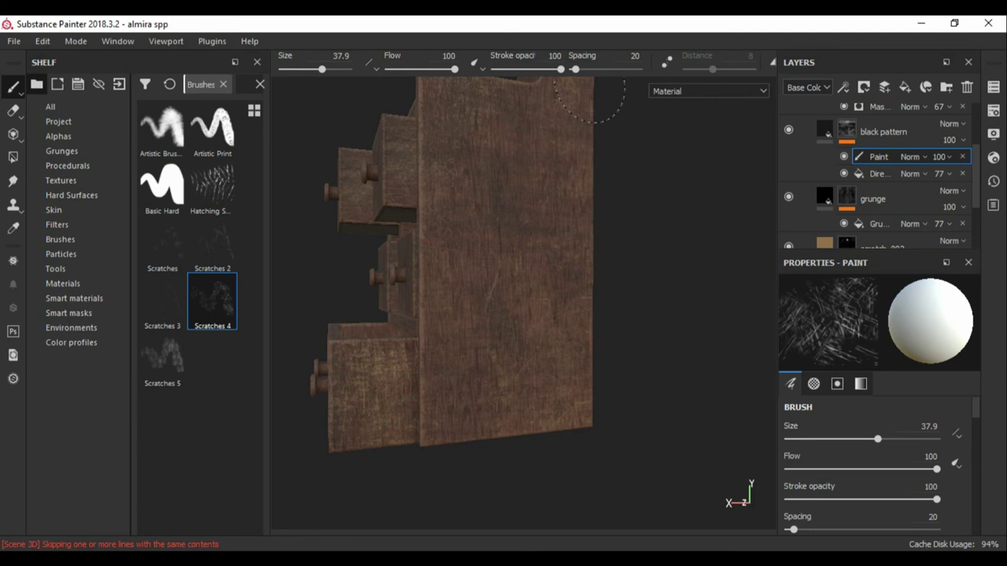
pyautogui.keyDown('alt'); pyautogui.moveTo(531, 116); pyautogui.dragTo(554, 122); pyautogui.keyUp('alt')
pyautogui.moveTo(498, 435)
pyautogui.keyDown('alt'); pyautogui.mouseDown()
pyautogui.moveTo(364, 417)
pyautogui.moveTo(314, 348)
pyautogui.moveTo(534, 314)
pyautogui.mouseUp(); pyautogui.keyUp('alt')
pyautogui.click(364, 385)
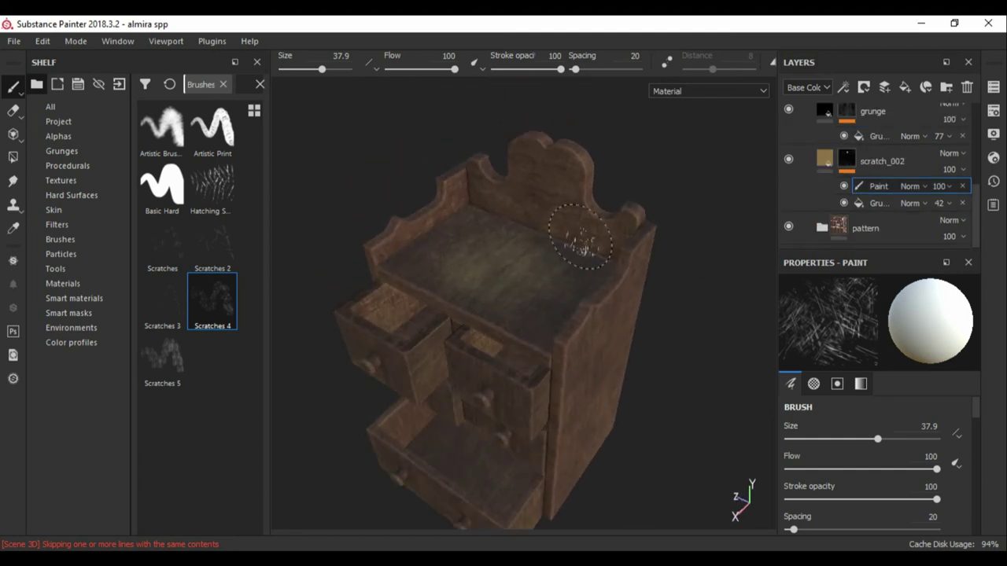
pyautogui.moveTo(519, 325)
pyautogui.keyDown('alt'); pyautogui.mouseDown()
pyautogui.moveTo(433, 329)
pyautogui.moveTo(503, 299)
pyautogui.moveTo(539, 340)
pyautogui.moveTo(563, 316)
pyautogui.mouseUp(); pyautogui.keyUp('alt')
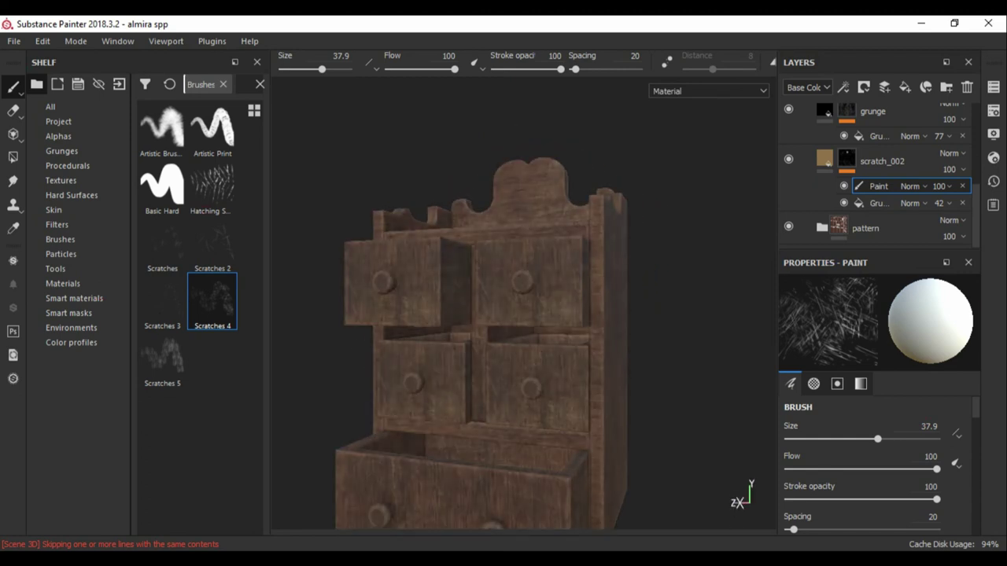
pyautogui.moveTo(476, 386)
pyautogui.keyDown('alt'); pyautogui.mouseDown()
pyautogui.moveTo(489, 360)
pyautogui.moveTo(511, 417)
pyautogui.moveTo(605, 401)
pyautogui.moveTo(543, 293)
pyautogui.moveTo(454, 304)
pyautogui.mouseUp(); pyautogui.keyUp('alt')
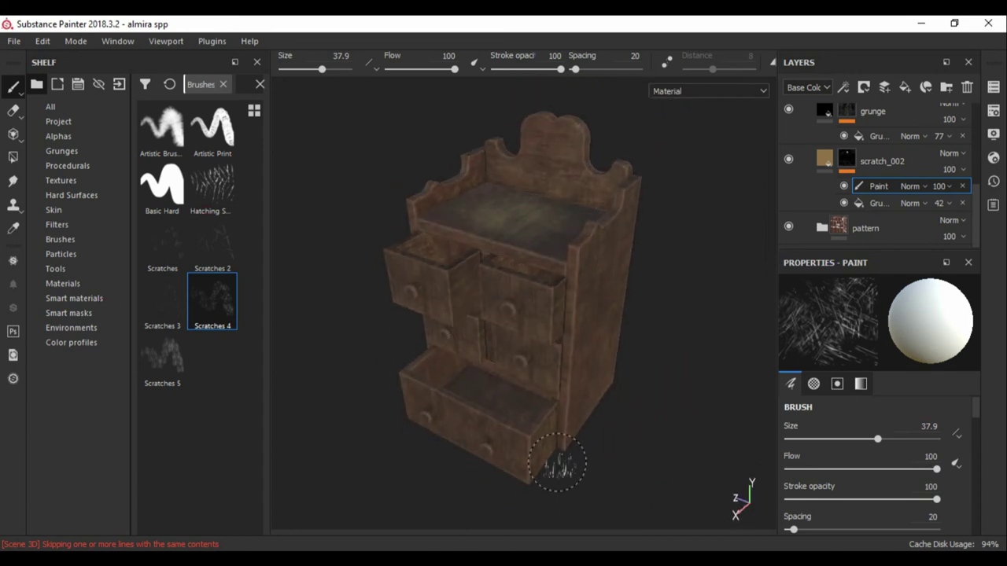
# Step: Render the cabinet in Iray against a plain dark grey (0.085) clear colour, then return to painting
pyautogui.click(824, 160)
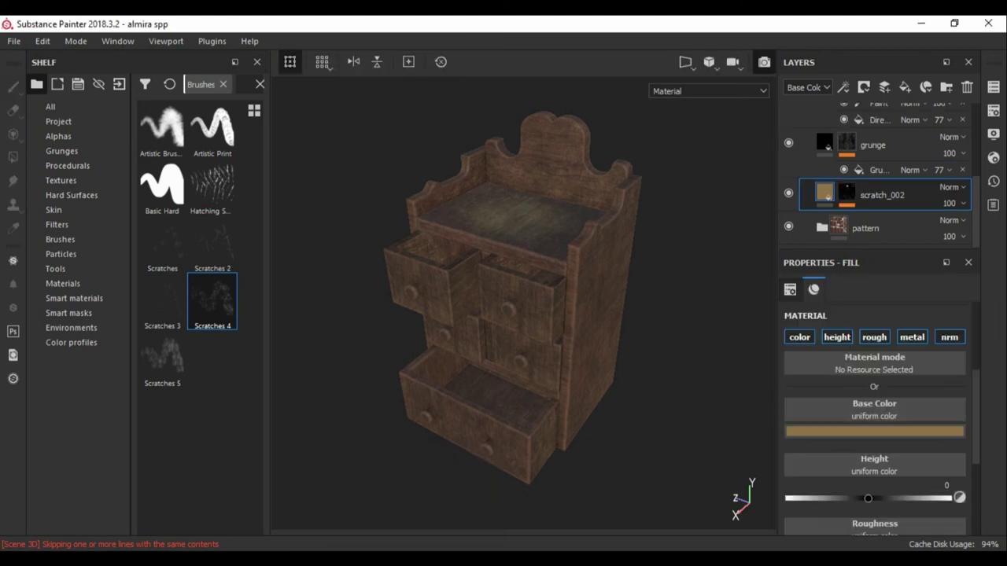
pyautogui.press('F10')
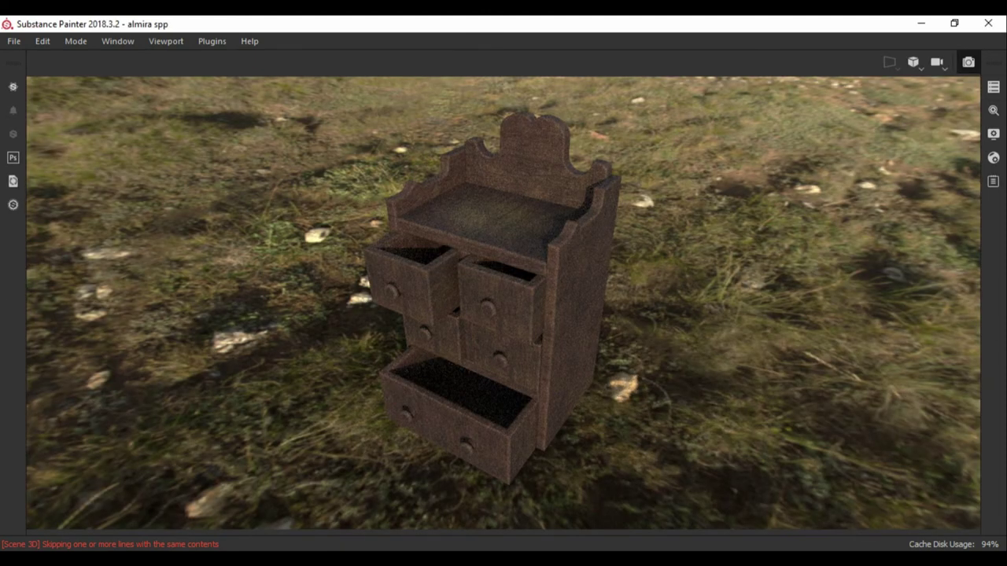
pyautogui.click(993, 133)
pyautogui.click(865, 412)
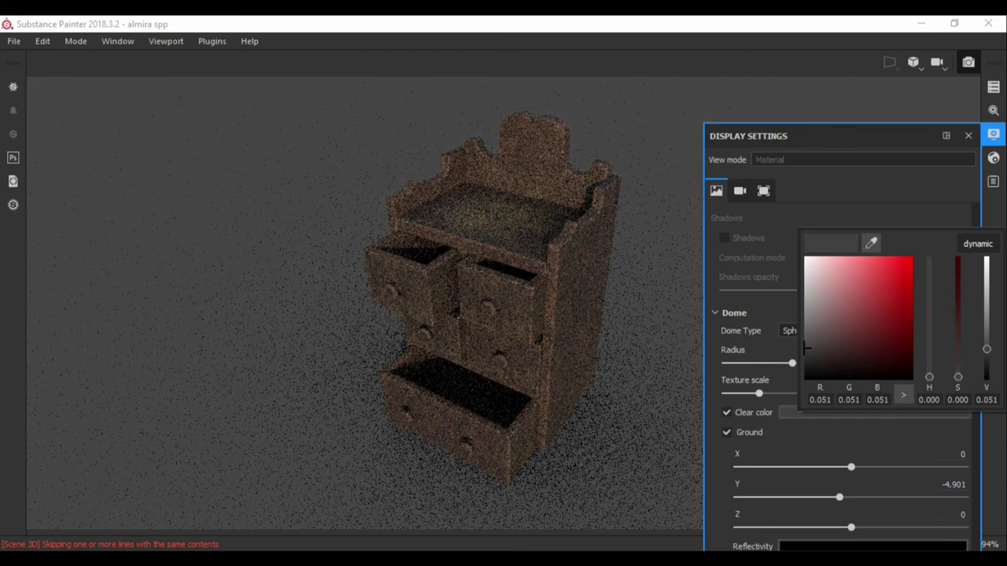
pyautogui.click(968, 135)
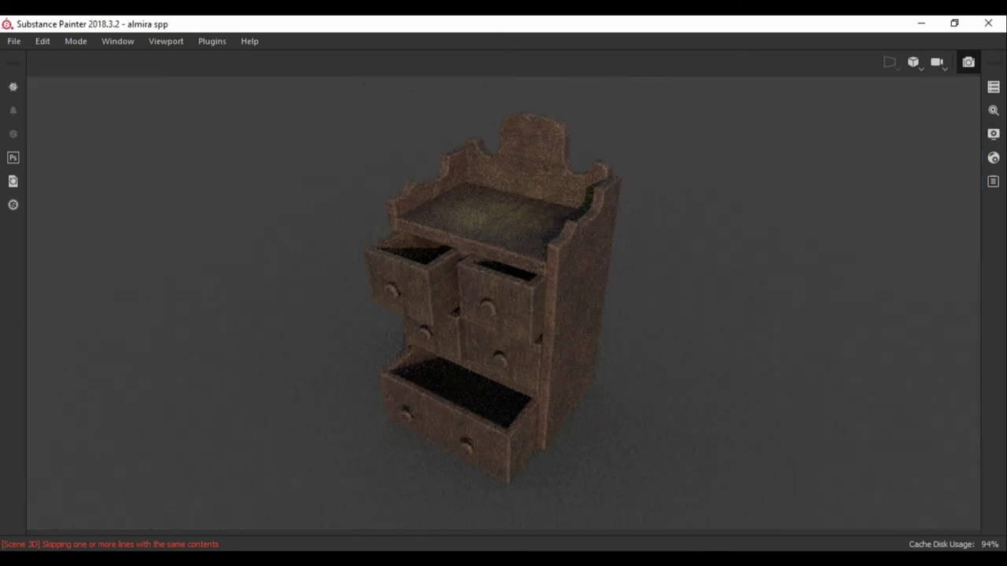
pyautogui.press('F9')
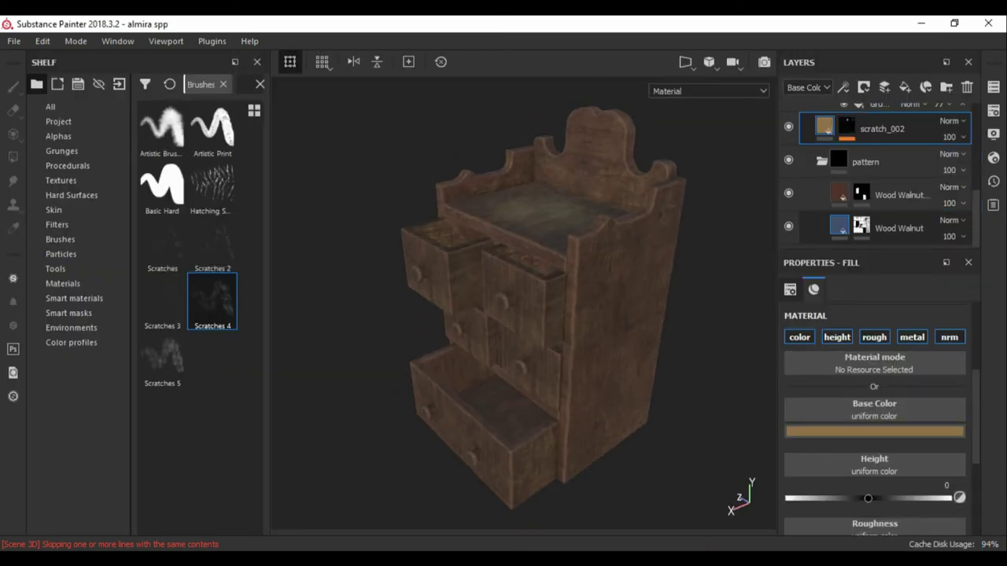
# Step: Check both Wood Walnut colours, upper now dark brown (0.281, 0.174, 0.133), and switch to 3D/2D split view
pyautogui.click(899, 228)
pyautogui.click(902, 478)
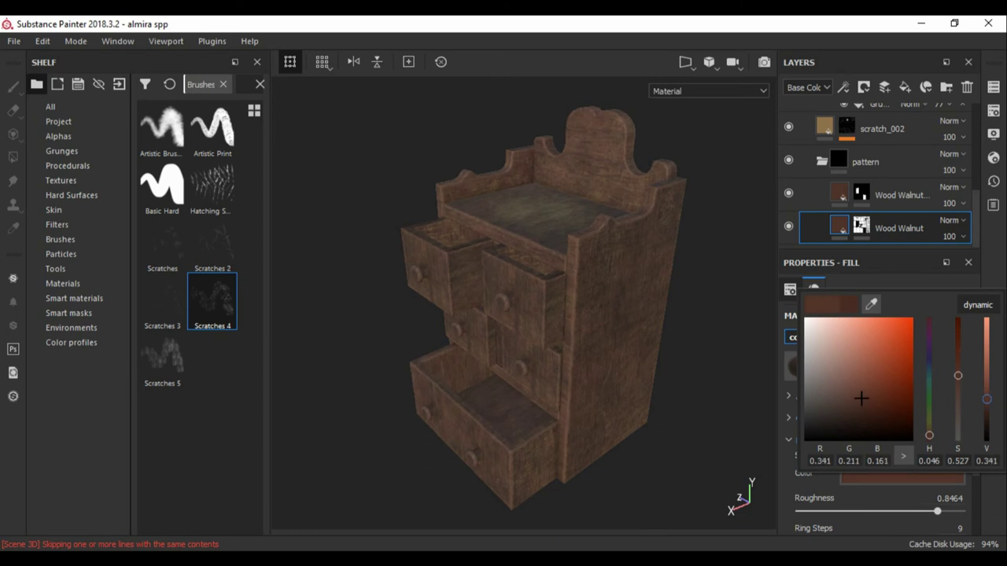
pyautogui.keyDown('alt'); pyautogui.moveTo(519, 315); pyautogui.dragTo(598, 315); pyautogui.keyUp('alt')
pyautogui.click(902, 478)
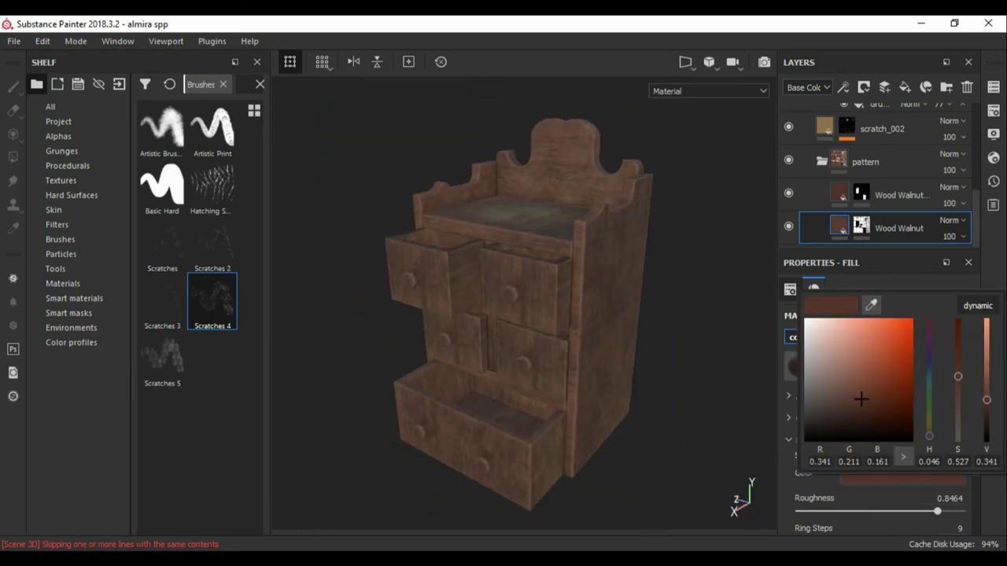
pyautogui.click(899, 195)
pyautogui.click(902, 477)
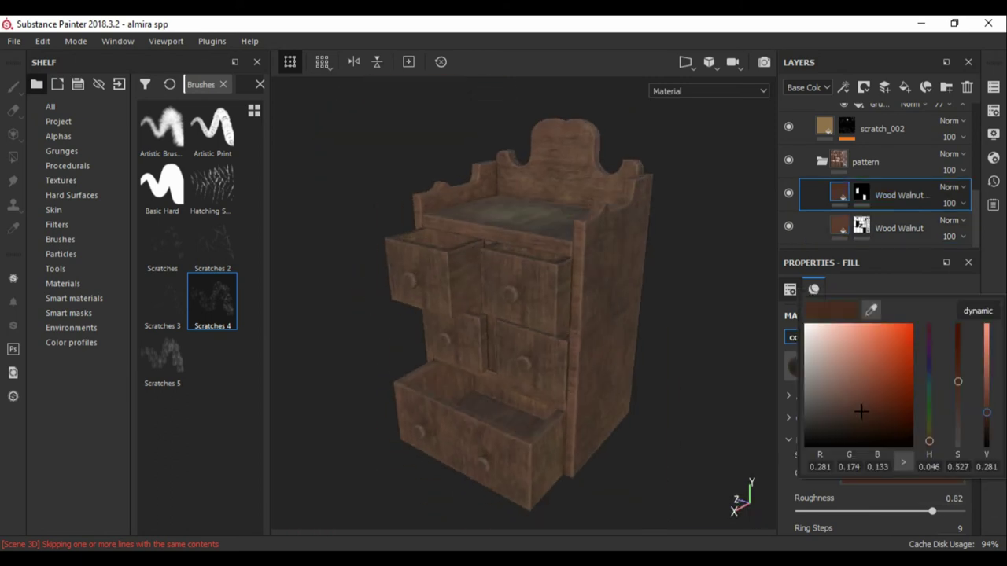
pyautogui.keyDown('alt'); pyautogui.moveTo(504, 314); pyautogui.dragTo(613, 315); pyautogui.keyUp('alt')
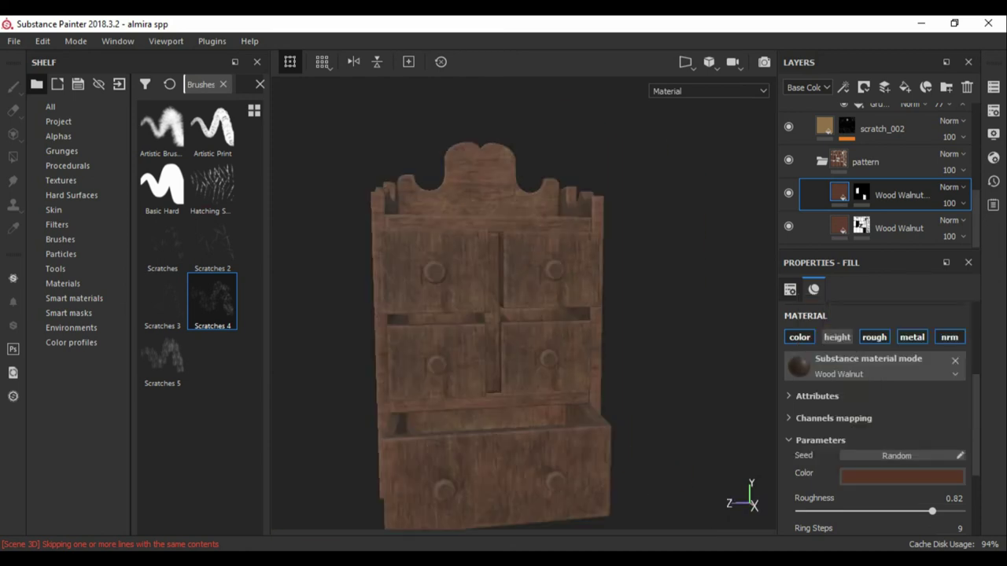
pyautogui.keyDown('alt'); pyautogui.moveTo(550, 315); pyautogui.dragTo(512, 315); pyautogui.keyUp('alt')
pyautogui.click(685, 61)
pyautogui.click(700, 84)
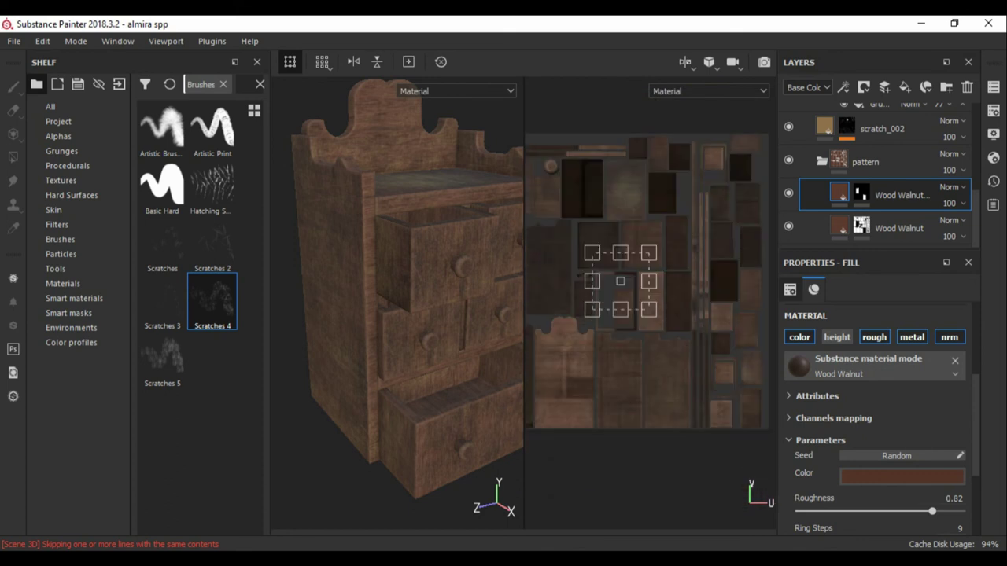
# Step: Add a black-masked fill layer above scratch, try painting seat scratches, and undo them
pyautogui.scroll(1, 645, 299)
pyautogui.scroll(3, 645, 299)
pyautogui.scroll(2, 645, 299)
pyautogui.scroll(2, 645, 299)
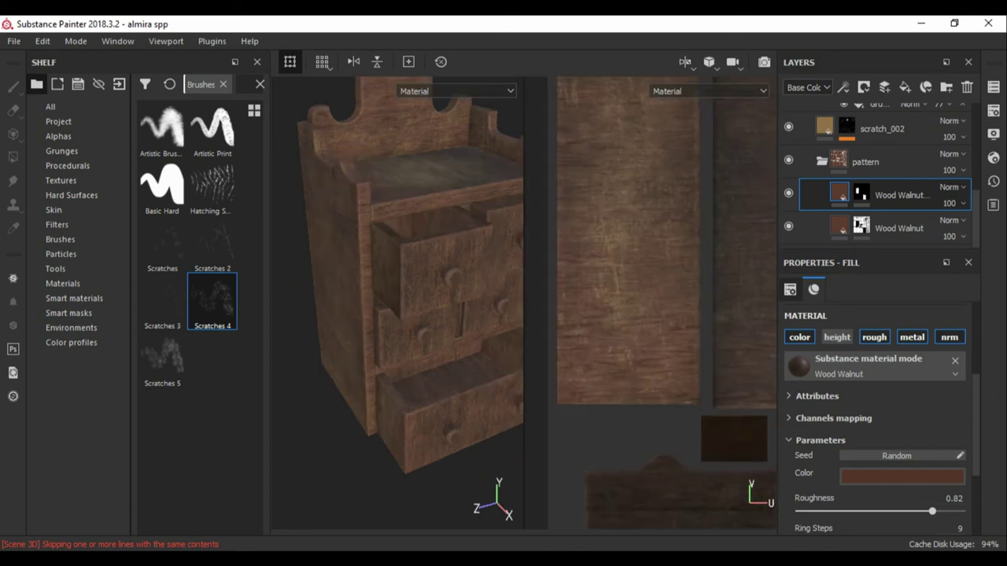
pyautogui.scroll(-2, 865, 188)
pyautogui.click(873, 154)
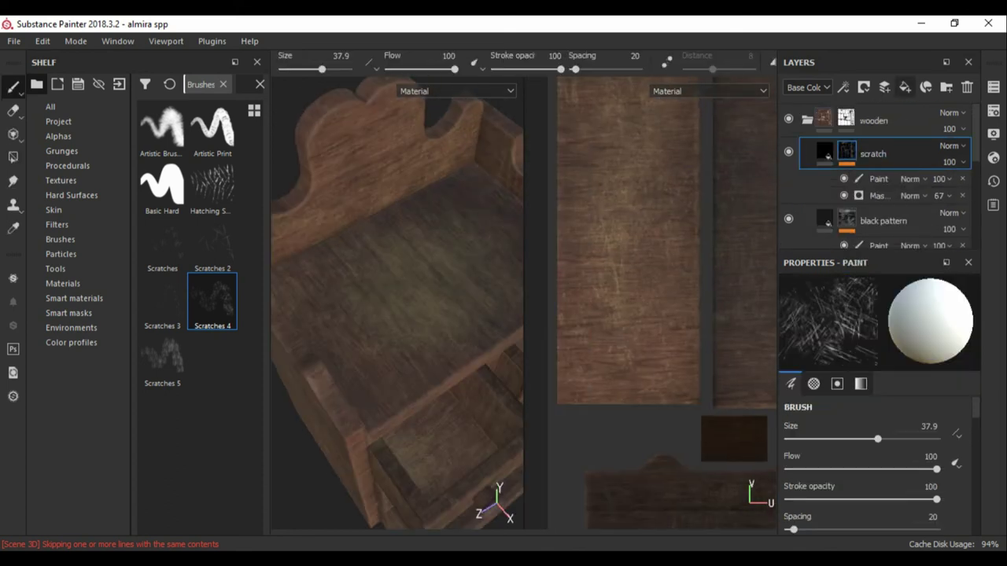
pyautogui.click(905, 88)
pyautogui.click(864, 88)
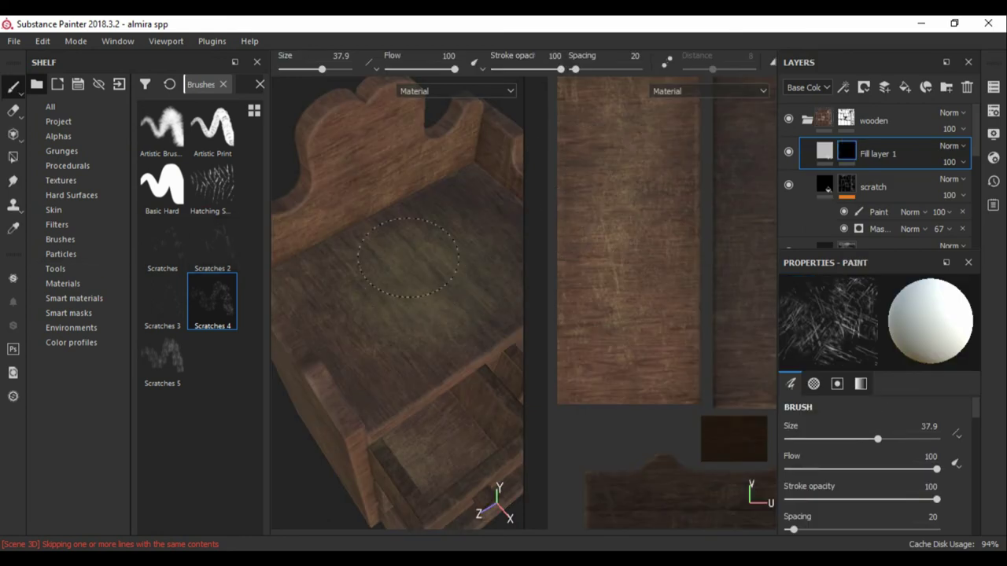
pyautogui.moveTo(362, 287); pyautogui.dragTo(402, 224)
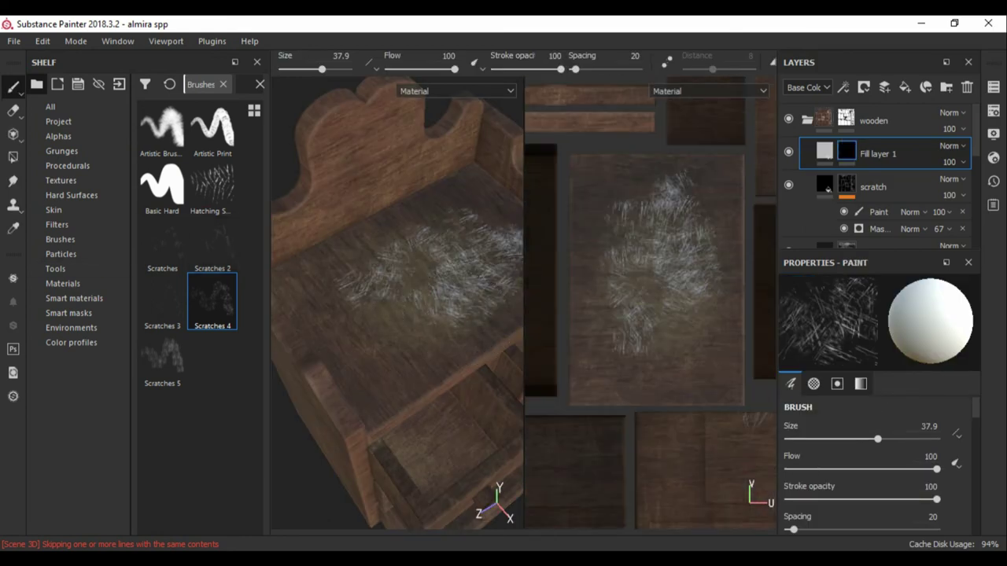
pyautogui.hotkey('ctrl', 'z')
# Step: Undo a second round of seat scratches and add a new empty paint layer, Layer 1, on top
pyautogui.scroll(-3, 669, 299)
pyautogui.scroll(-2, 639, 346)
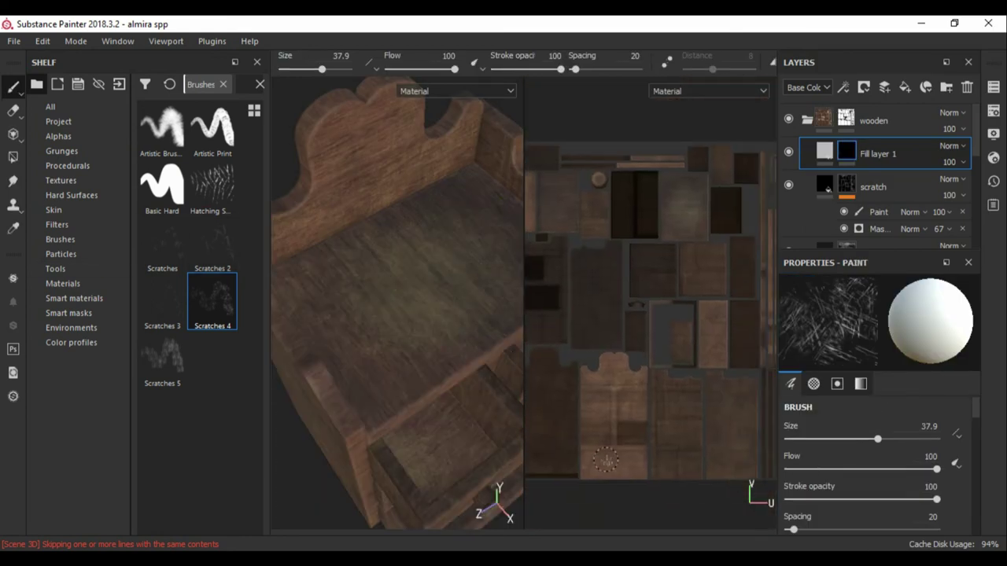
pyautogui.keyDown('alt'); pyautogui.moveTo(441, 330); pyautogui.dragTo(411, 319); pyautogui.keyUp('alt')
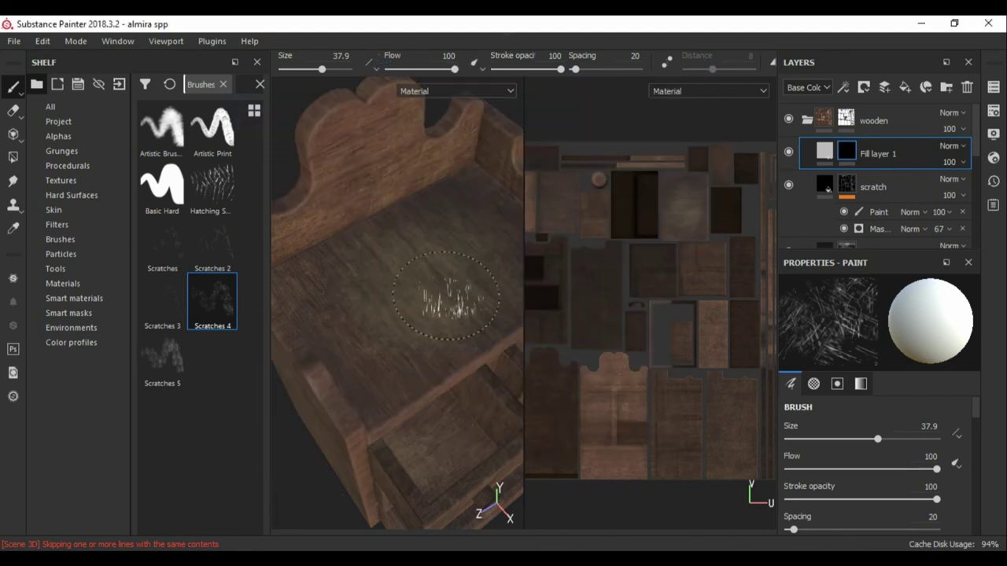
pyautogui.click(412, 319)
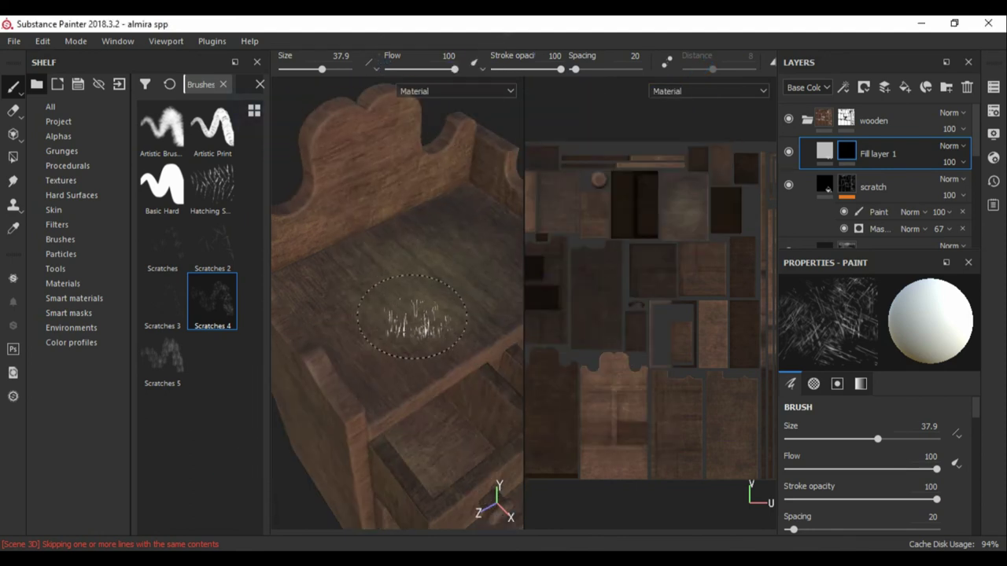
pyautogui.hotkey('ctrl', 'z')
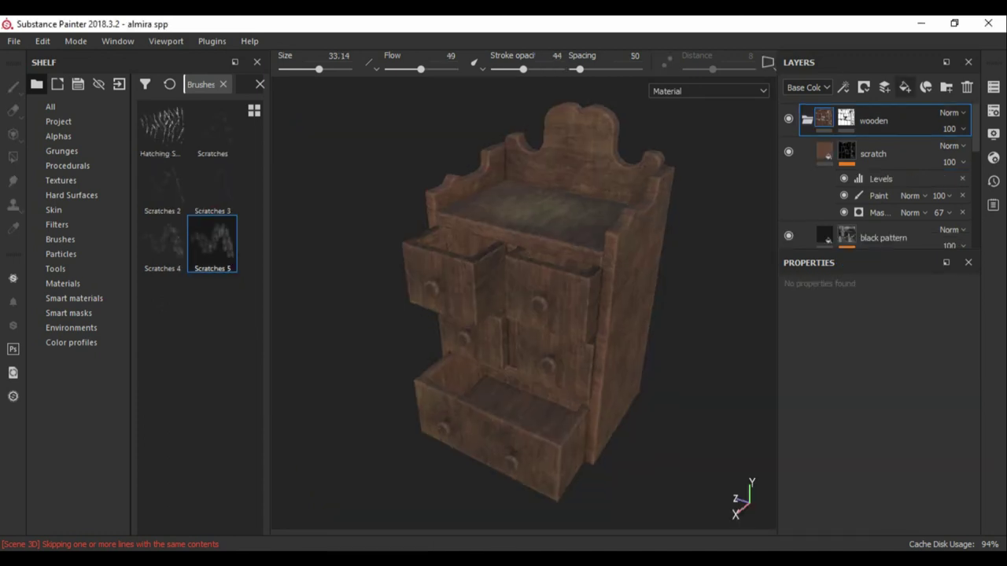
pyautogui.click(884, 88)
pyautogui.click(222, 84)
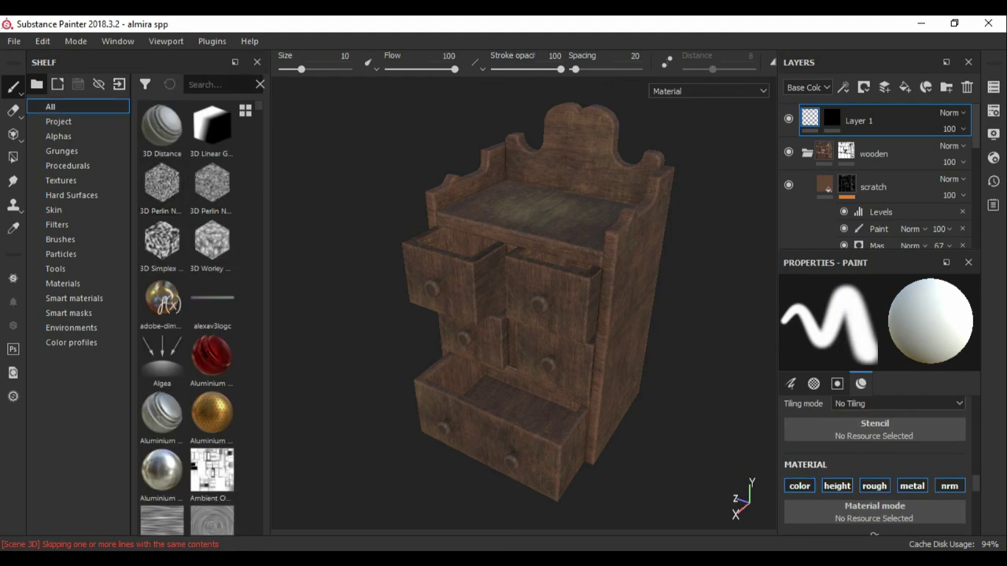
# Step: Search the shelf for png, try a fill effect on Layer 1, then pick the Scratches 4 brush
pyautogui.write('png')
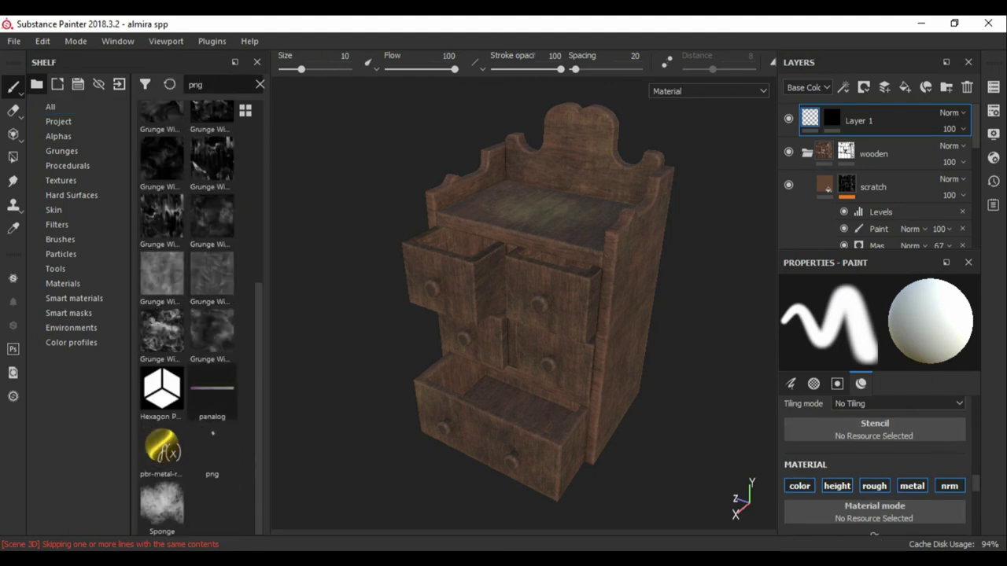
pyautogui.click(842, 88)
pyautogui.click(873, 106)
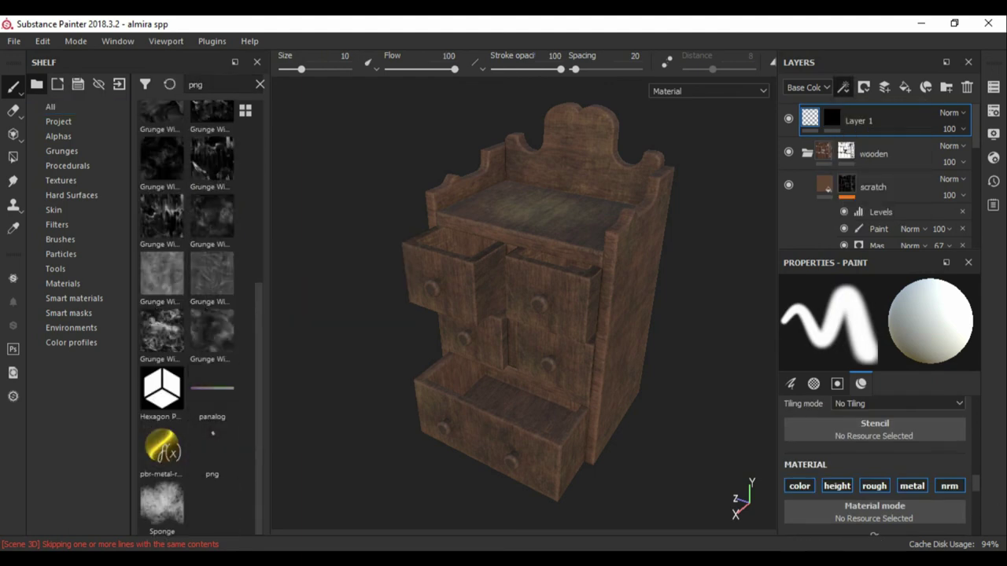
pyautogui.hotkey('ctrl', 'z')
pyautogui.write('graphic')
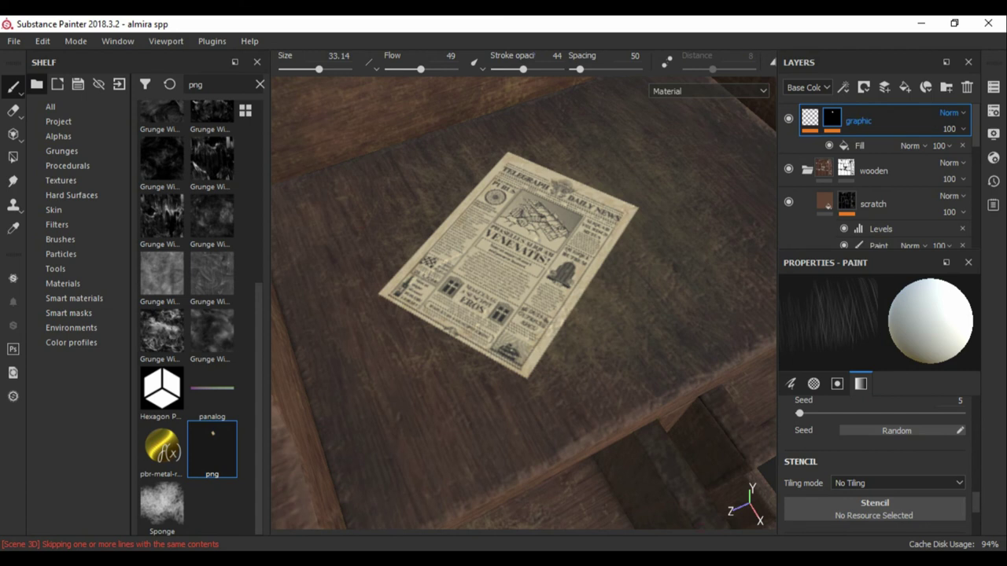
pyautogui.click(50, 106)
pyautogui.click(60, 239)
pyautogui.write('scratch')
pyautogui.click(162, 244)
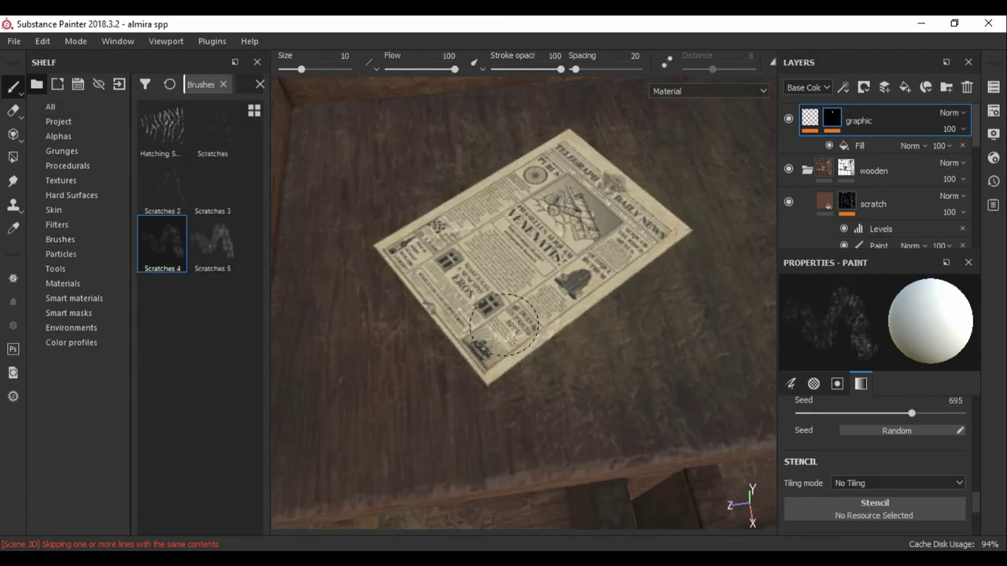
# Step: Add a paint effect to the graphic layer and wear the newspaper's lower edges with Scratches 5
pyautogui.click(858, 146)
pyautogui.click(843, 87)
pyautogui.click(865, 124)
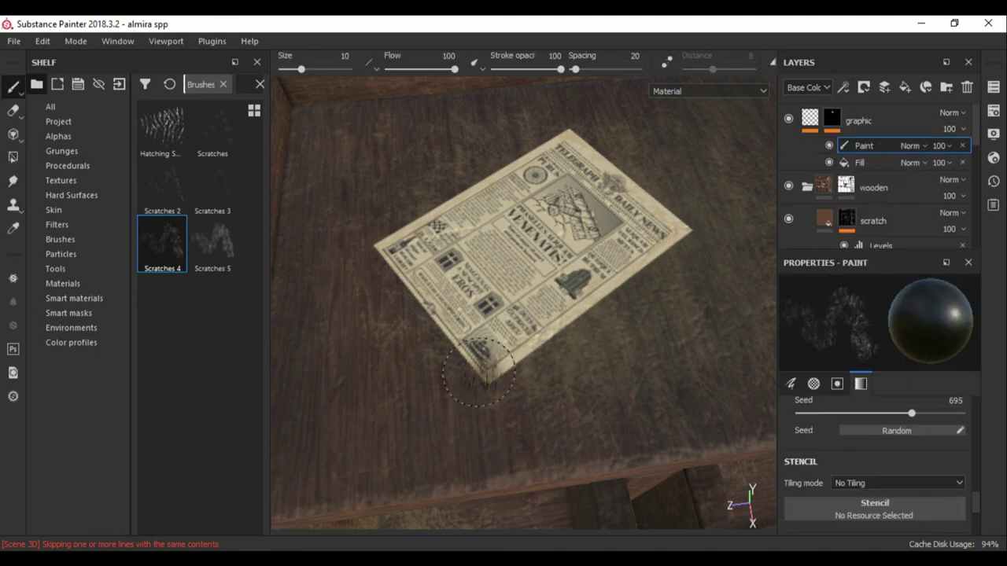
pyautogui.click(213, 242)
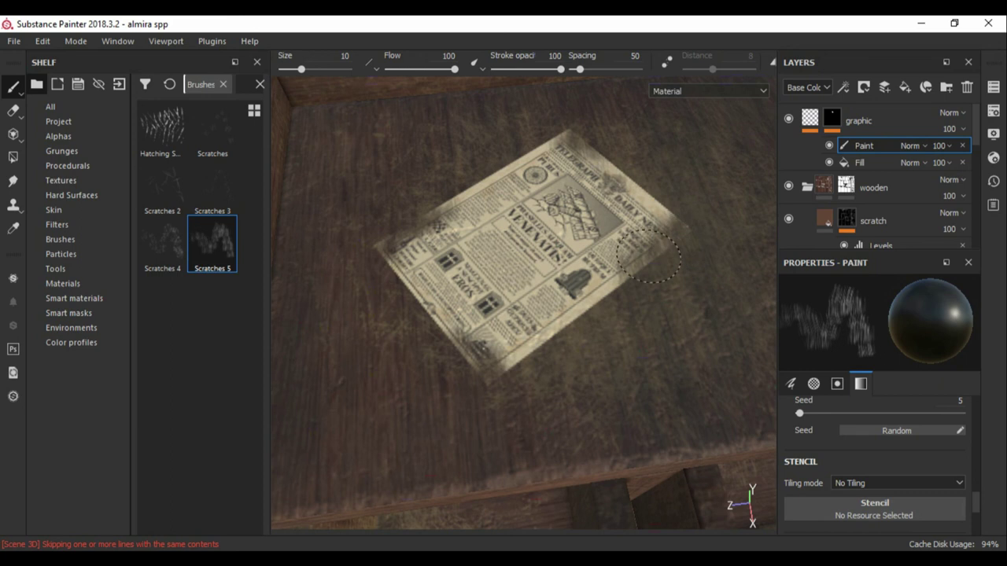
pyautogui.moveTo(583, 312); pyautogui.dragTo(529, 358)
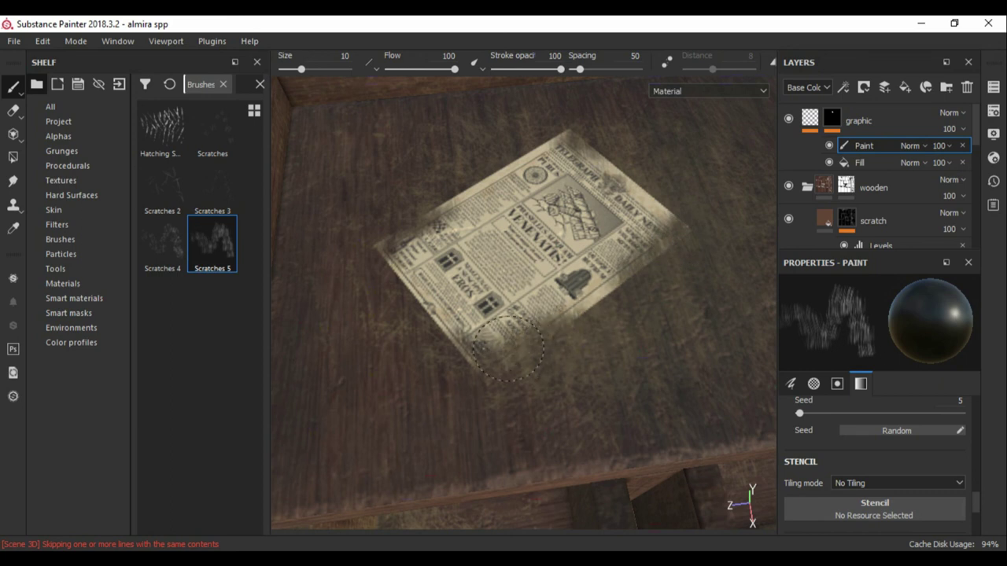
pyautogui.moveTo(434, 362); pyautogui.dragTo(515, 322)
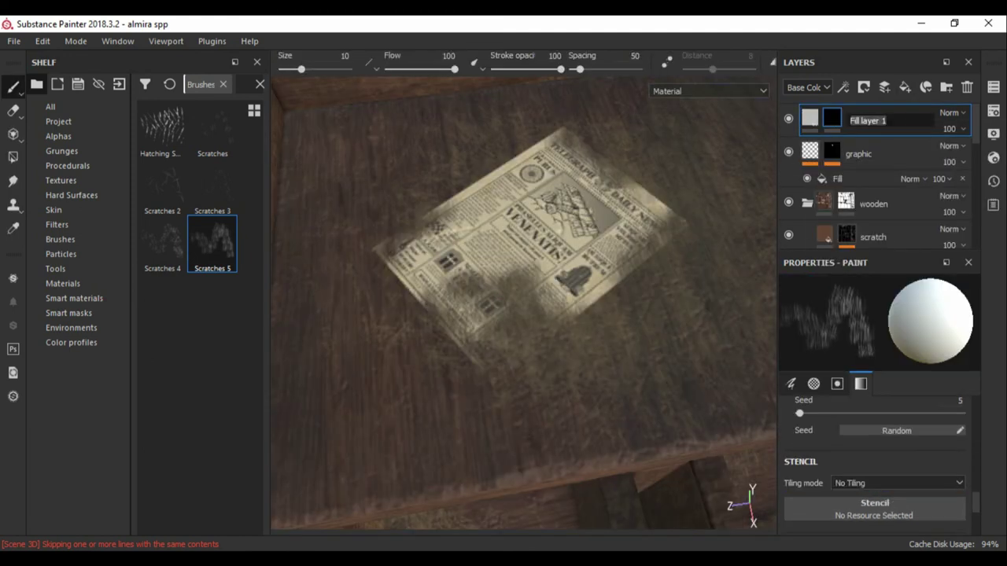
pyautogui.write('paint')
# Step: Name the layer 'paint' and dab Dirt 1 brush patches on the newspaper's left, top and right edges
pyautogui.press('Return')
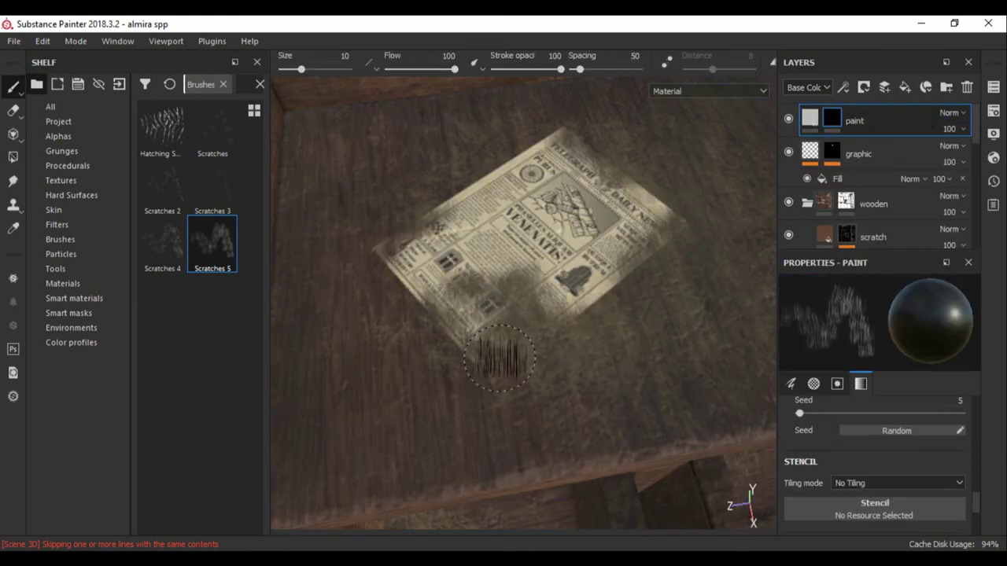
pyautogui.click(60, 239)
pyautogui.scroll(-5, 200, 315)
pyautogui.scroll(-2, 201, 354)
pyautogui.click(212, 430)
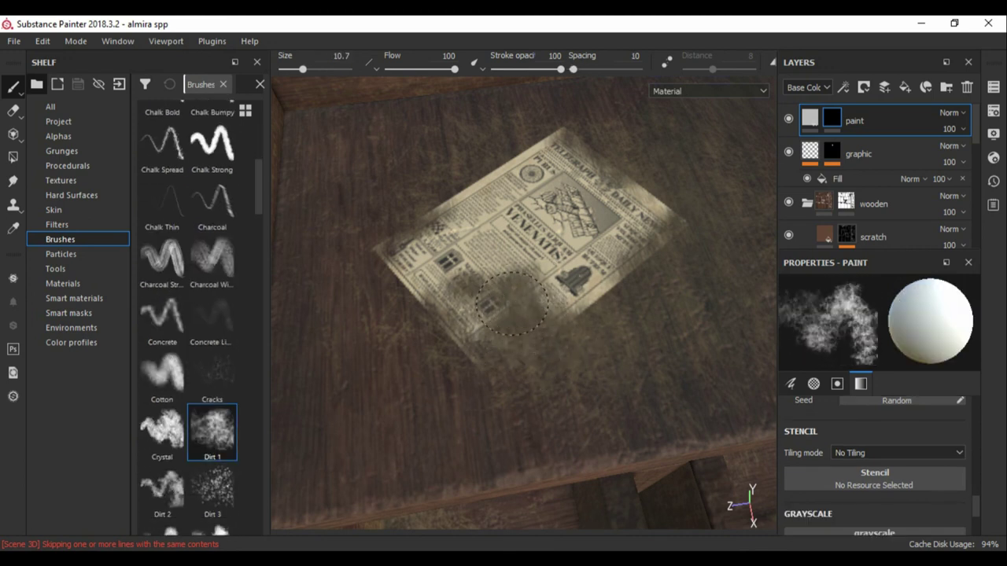
pyautogui.click(397, 228)
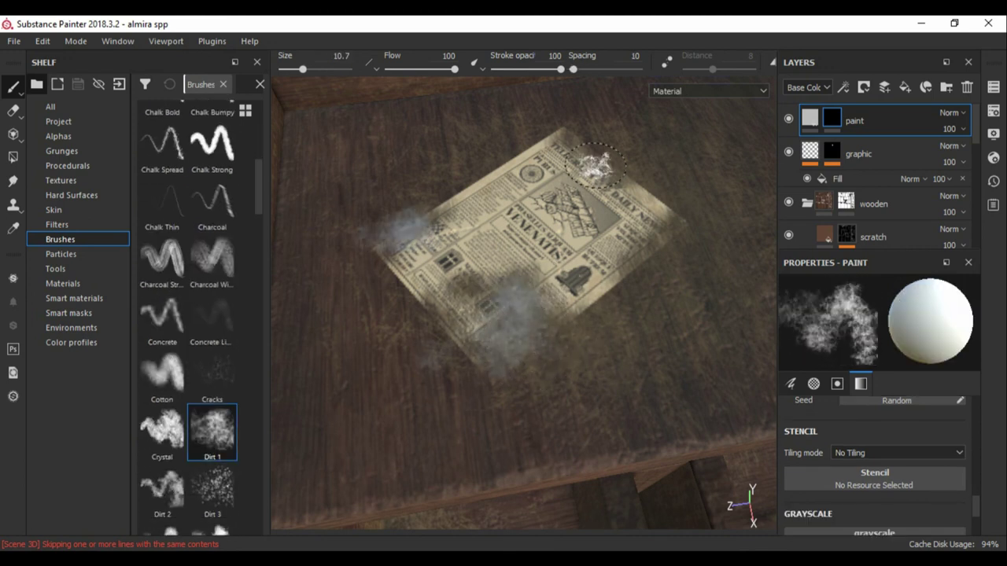
pyautogui.click(602, 155)
pyautogui.click(678, 234)
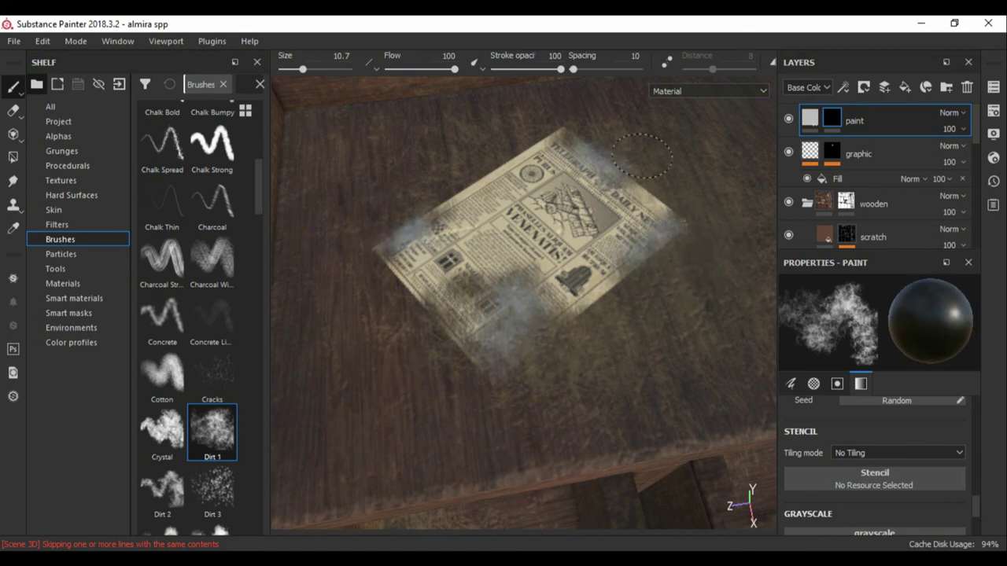
# Step: Brighten the dabs with a Levels effect, then add a Paint effect to the mask below Levels
pyautogui.click(843, 86)
pyautogui.click(873, 160)
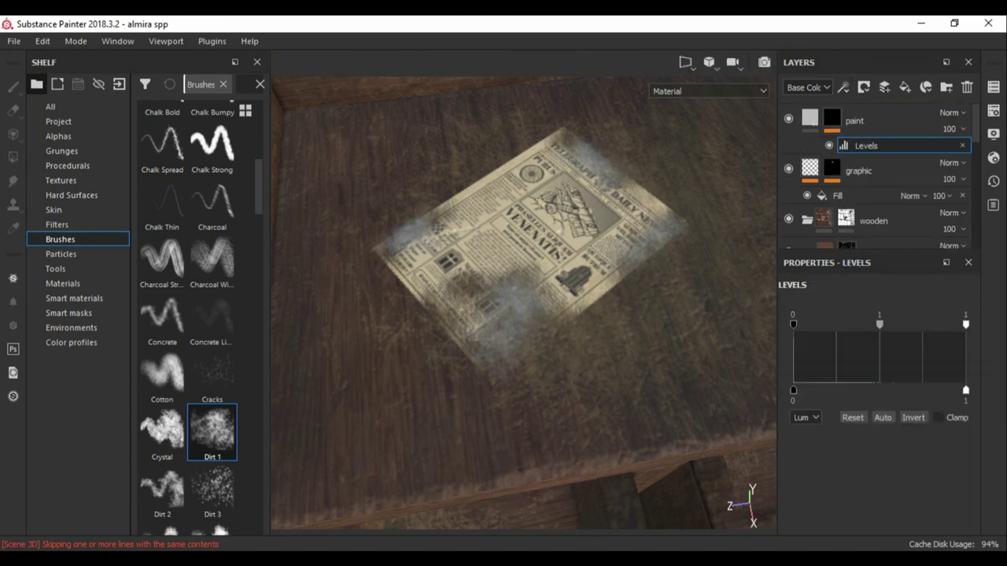
pyautogui.moveTo(880, 324); pyautogui.dragTo(820, 324)
pyautogui.click(843, 86)
pyautogui.click(873, 121)
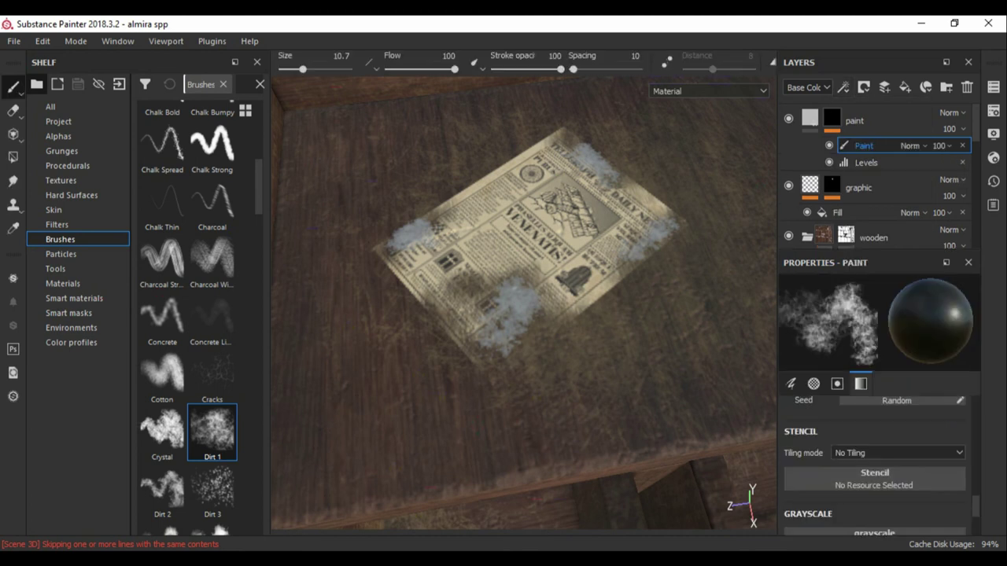
pyautogui.moveTo(865, 145); pyautogui.dragTo(866, 170)
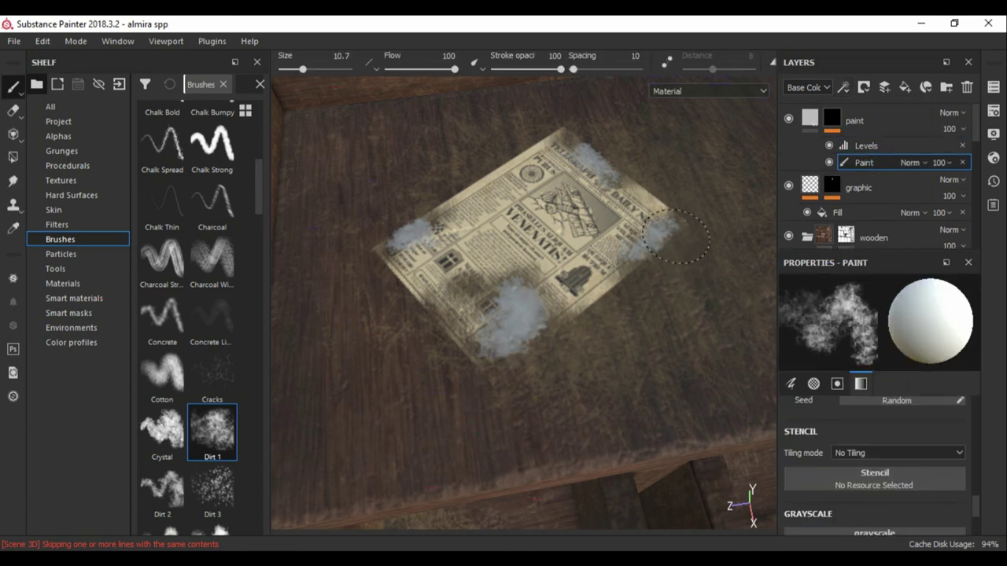
# Step: Bring up the paint layer's material Base Color for editing
pyautogui.click(810, 118)
pyautogui.click(813, 290)
pyautogui.click(874, 359)
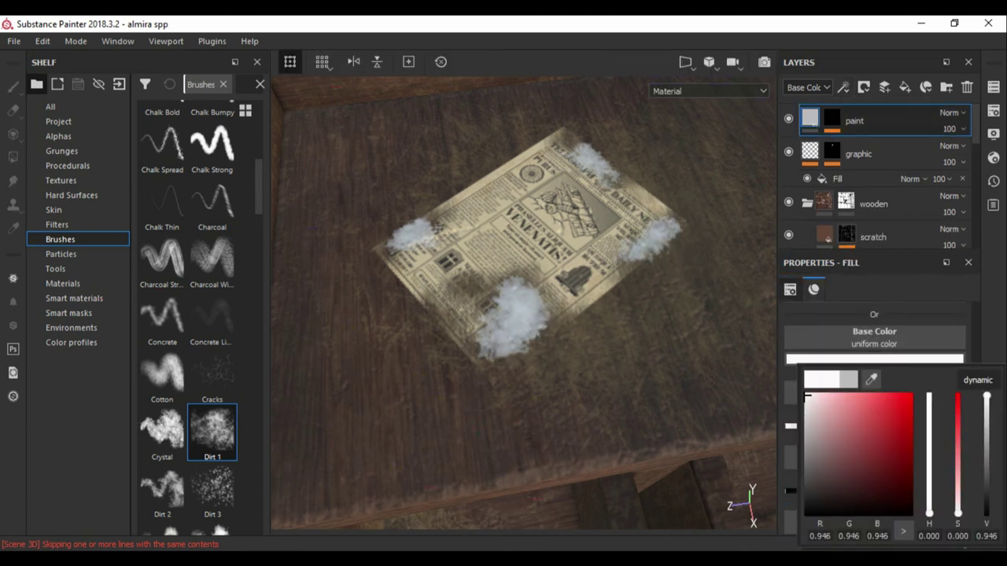
# Step: Keep the base colour white, move the paint layer below graphic, and raise the patches' height
pyautogui.press('Escape')
pyautogui.moveTo(857, 121); pyautogui.dragTo(857, 175)
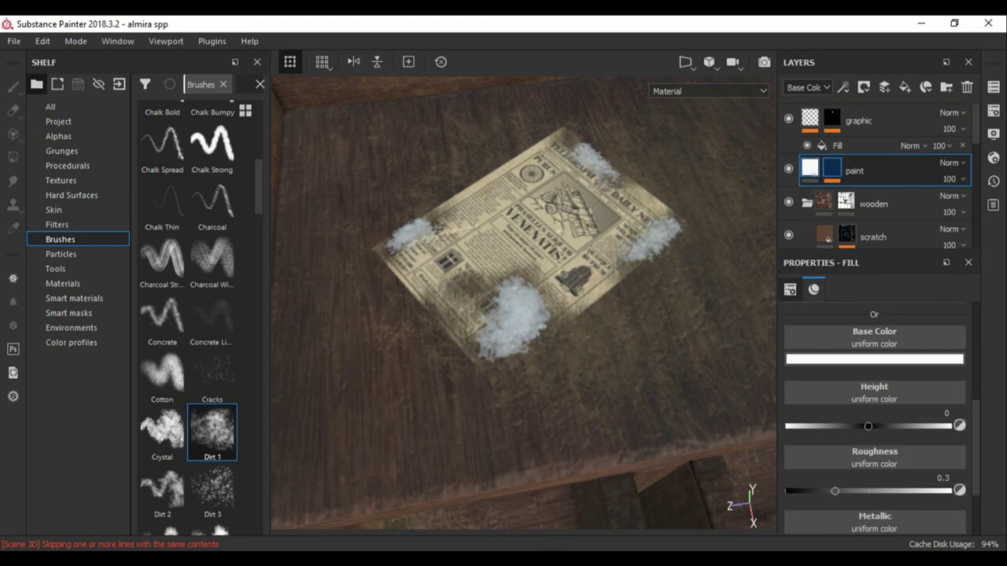
pyautogui.press('1')
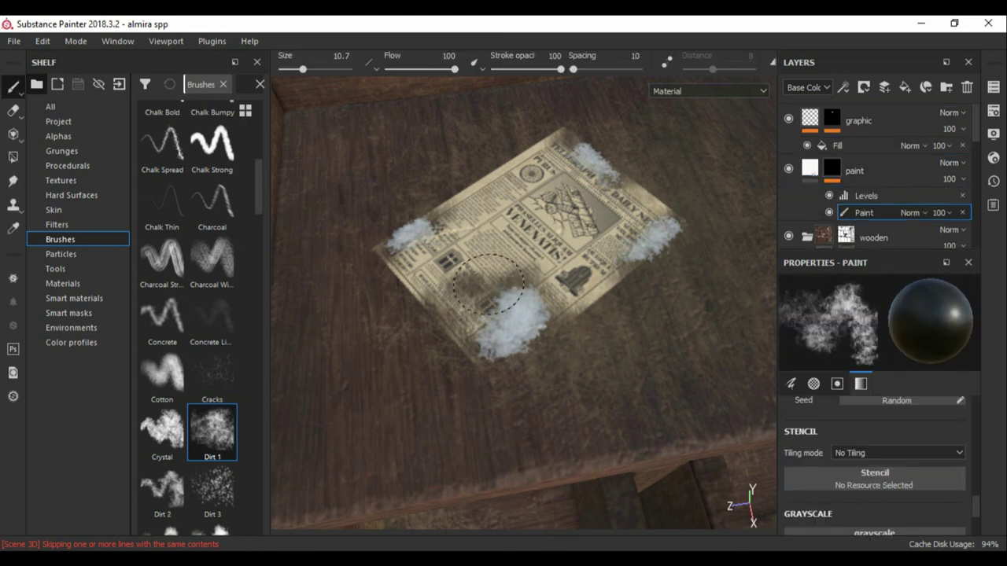
pyautogui.hotkey('ctrl', 'z')
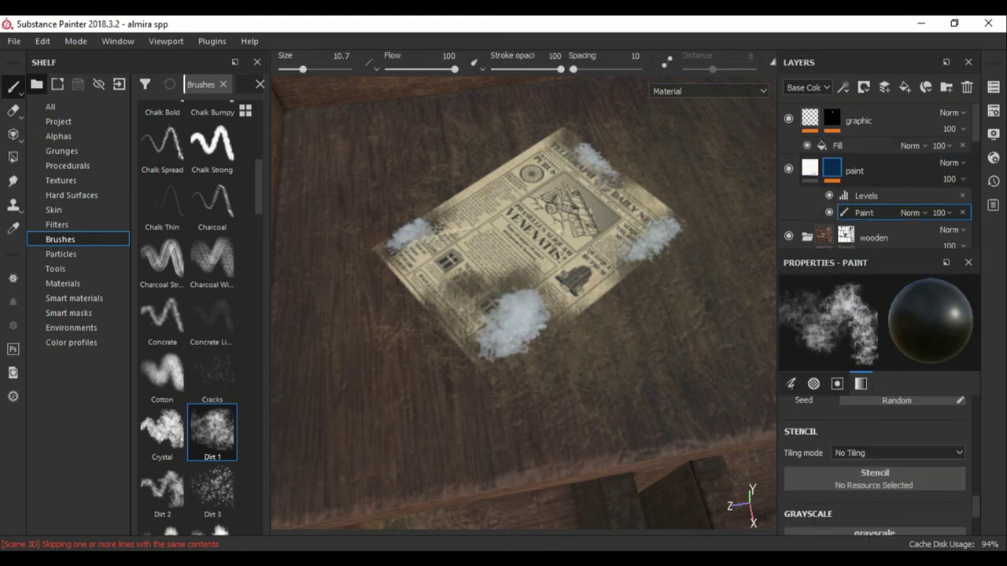
pyautogui.moveTo(872, 426); pyautogui.dragTo(878, 426)
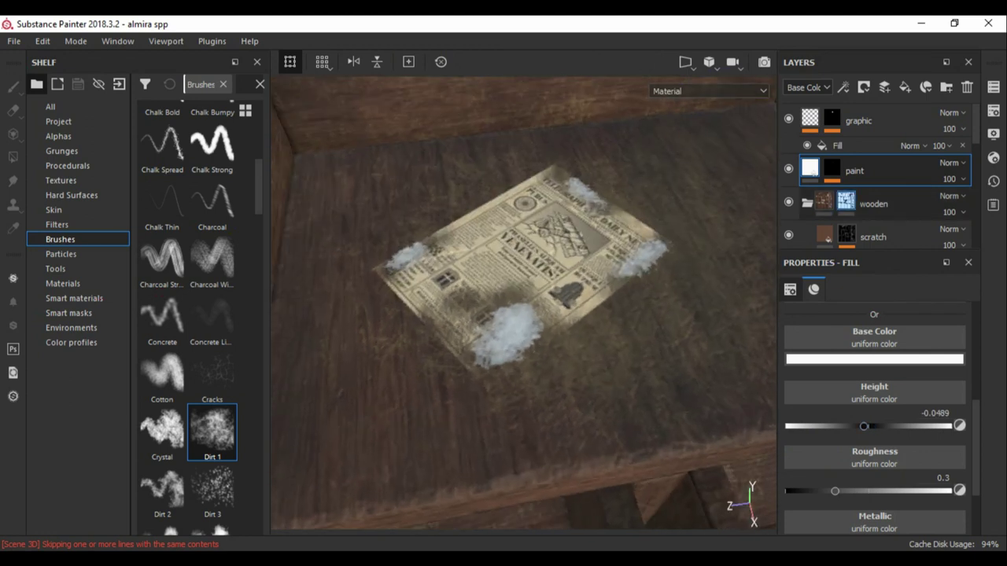
pyautogui.hotkey('ctrl', 'z')
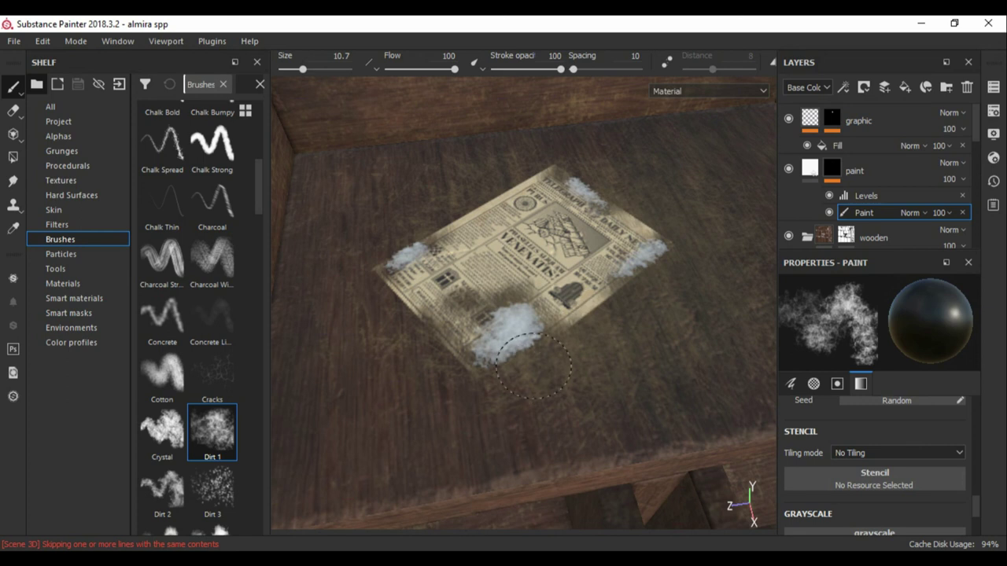
# Step: Scuff the white patches around the newspaper with the Scratches 4 brush
pyautogui.keyDown('alt'); pyautogui.moveTo(520, 379); pyautogui.dragTo(297, 212); pyautogui.keyUp('alt')
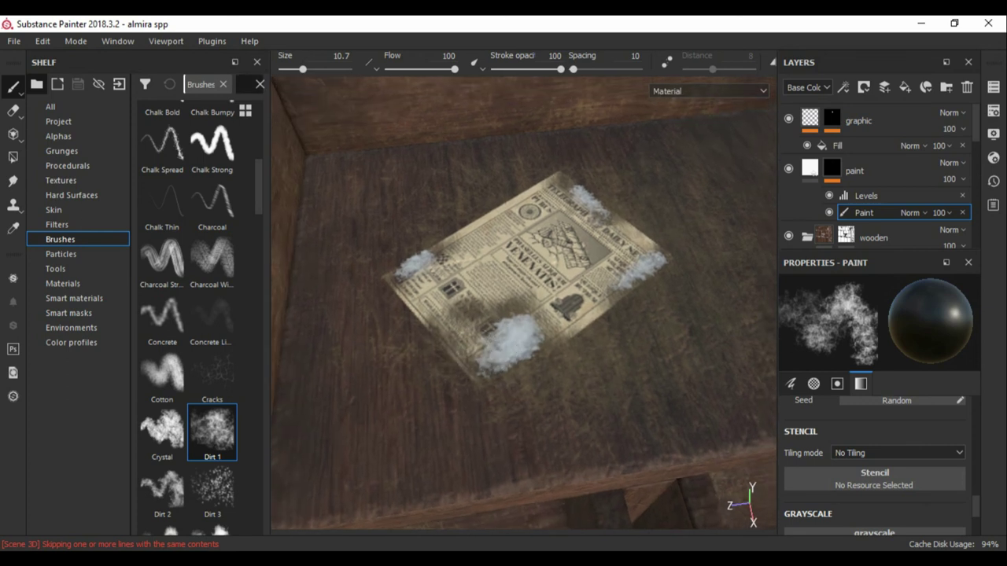
pyautogui.scroll(-10, 196, 314)
pyautogui.click(162, 244)
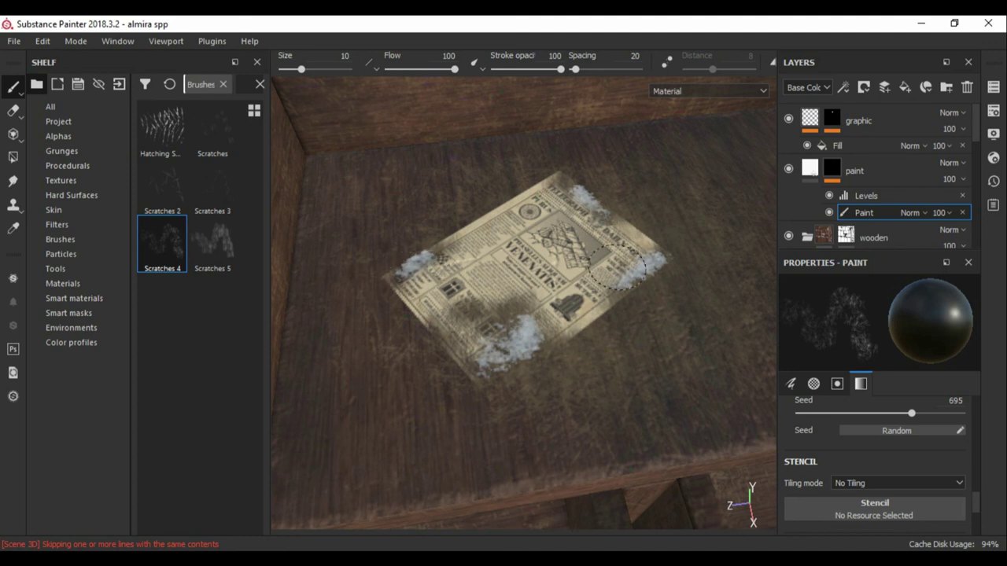
pyautogui.moveTo(525, 321)
pyautogui.keyDown('alt'); pyautogui.mouseDown()
pyautogui.moveTo(438, 293)
pyautogui.moveTo(601, 342)
pyautogui.mouseUp(); pyautogui.keyUp('alt')
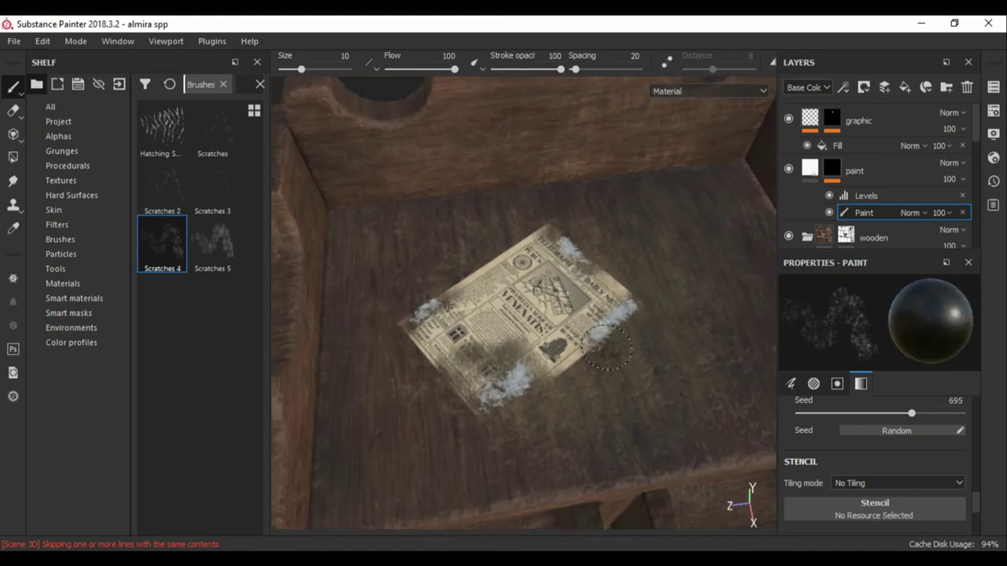
pyautogui.keyDown('alt'); pyautogui.moveTo(479, 385); pyautogui.dragTo(494, 328); pyautogui.keyUp('alt')
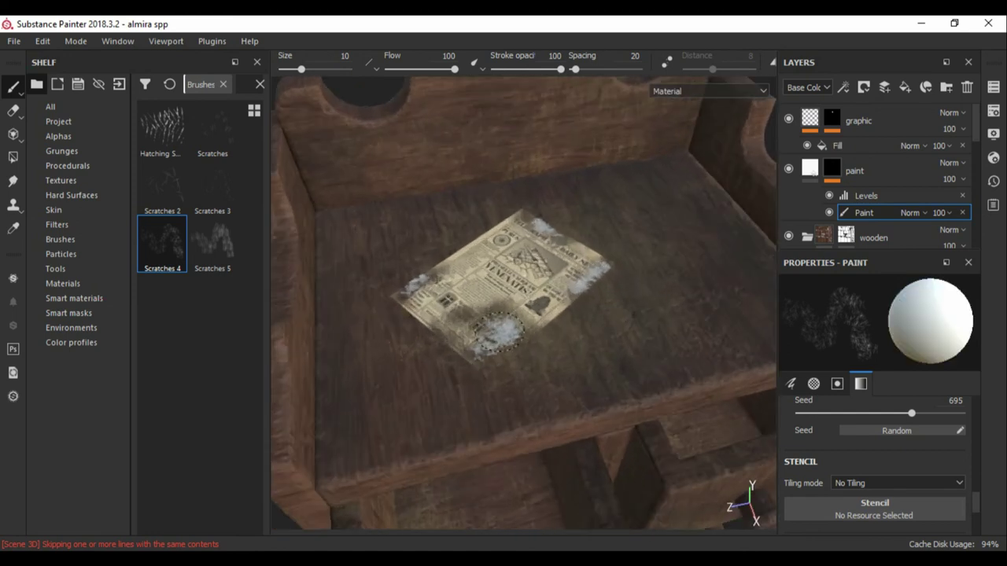
pyautogui.scroll(-3, 494, 313)
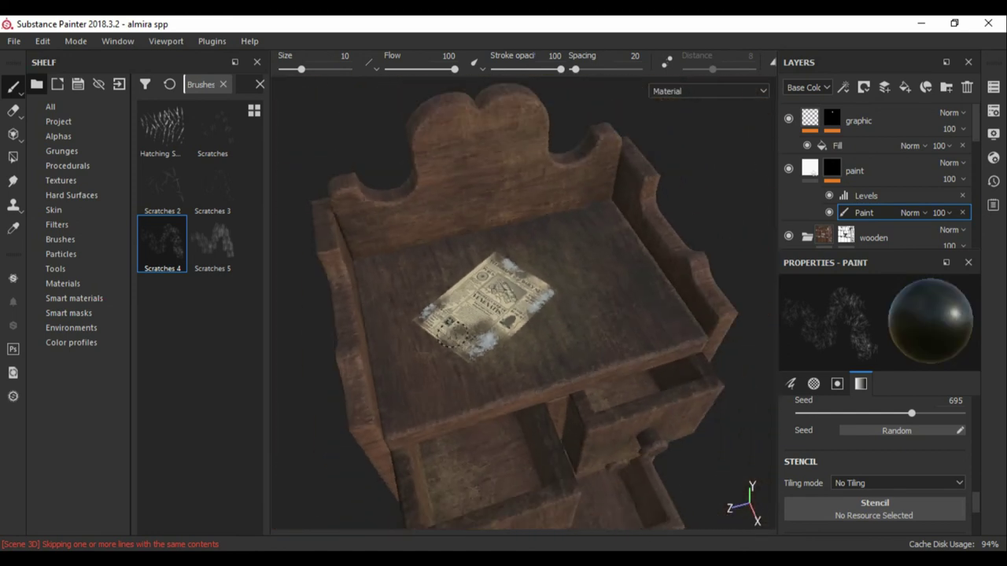
# Step: Lower the paint layer's opacity to 73 and add a new fill layer on top
pyautogui.keyDown('alt'); pyautogui.moveTo(494, 313); pyautogui.dragTo(551, 299); pyautogui.keyUp('alt')
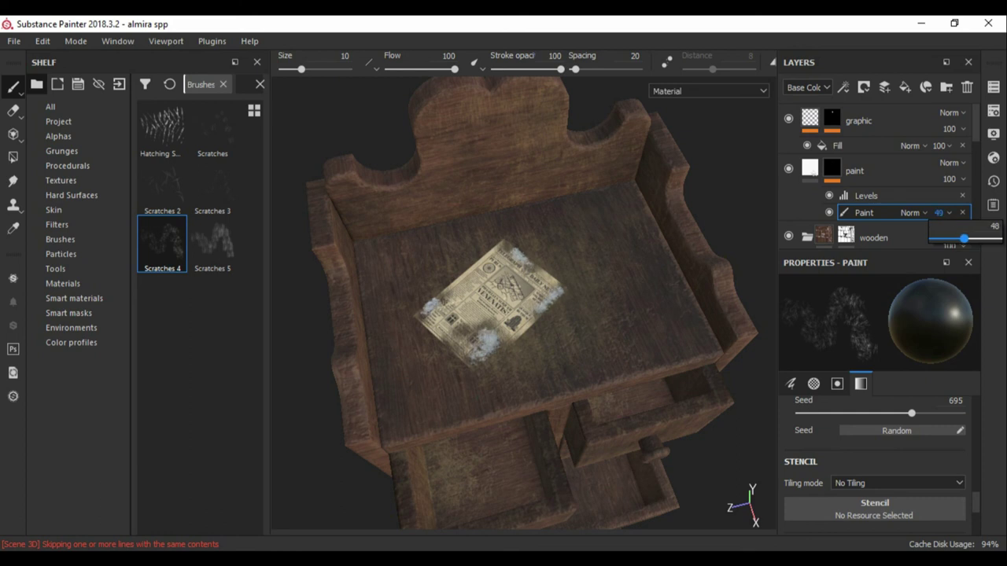
pyautogui.moveTo(933, 238); pyautogui.dragTo(999, 239)
pyautogui.moveTo(948, 178); pyautogui.dragTo(994, 204)
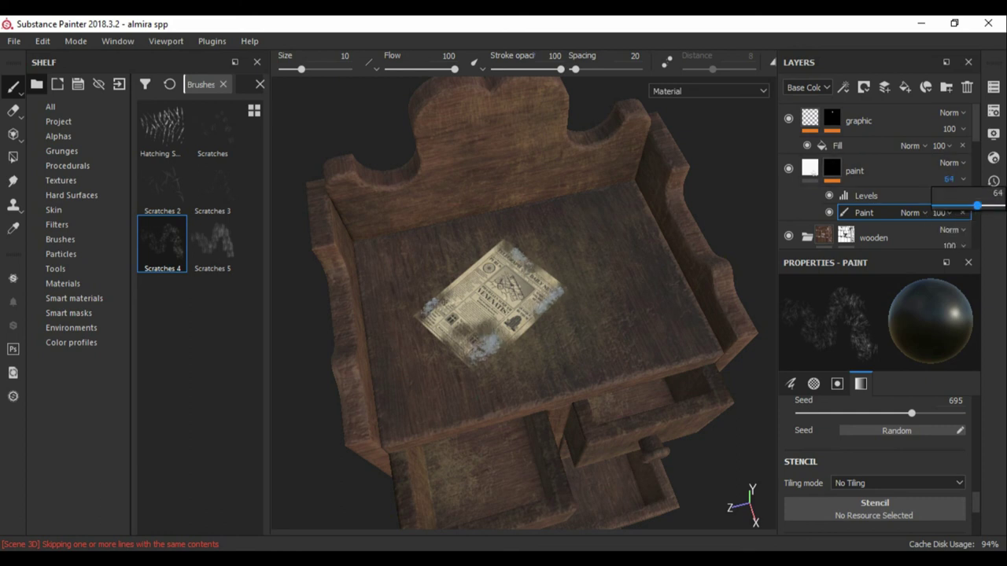
pyautogui.keyDown('alt'); pyautogui.moveTo(519, 299); pyautogui.dragTo(582, 275); pyautogui.keyUp('alt')
pyautogui.scroll(3, 519, 299)
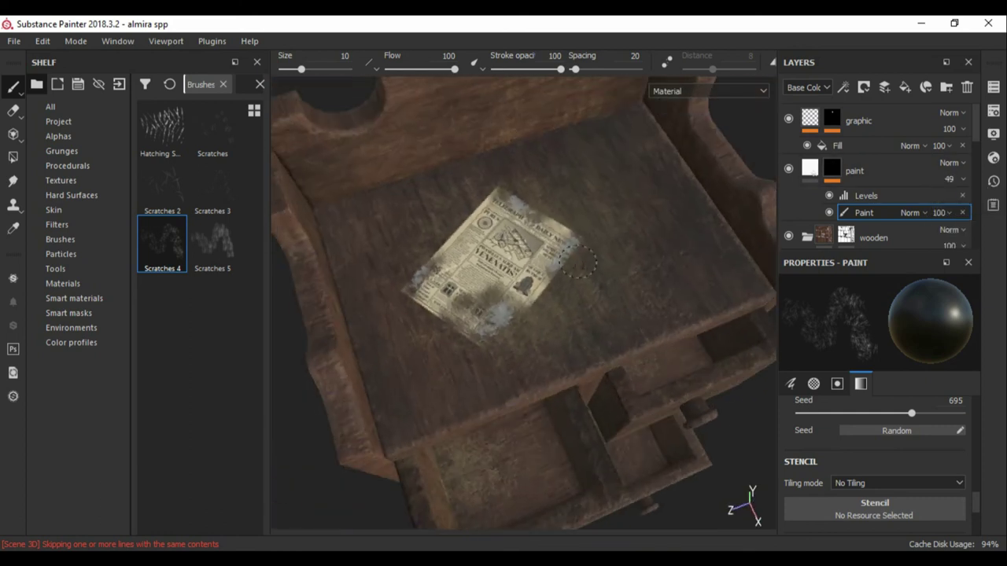
pyautogui.keyDown('alt'); pyautogui.moveTo(519, 298); pyautogui.dragTo(598, 283); pyautogui.keyUp('alt')
pyautogui.click(905, 87)
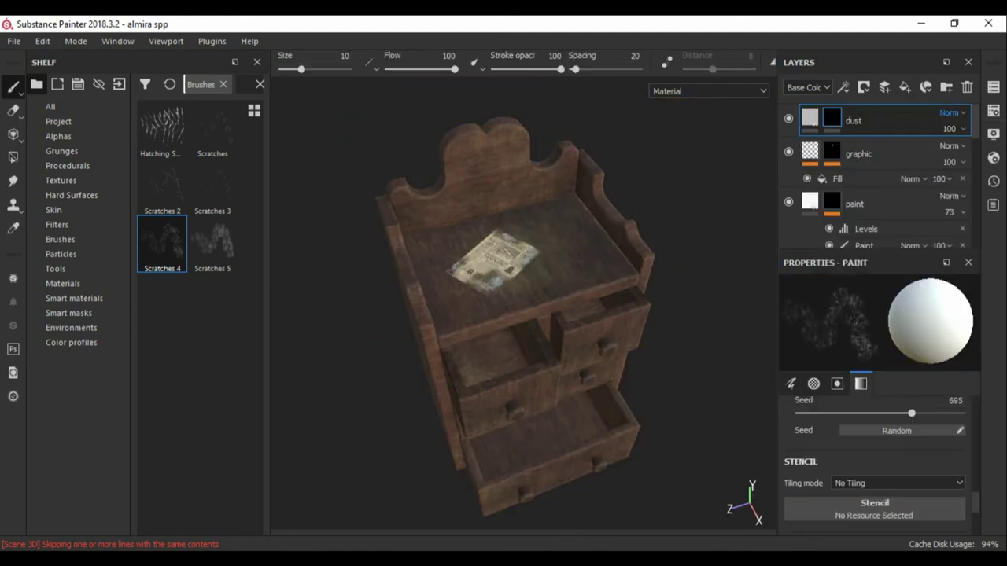
# Step: Search the shelf for 'occ' and apply the Dust Occlusion mask to the dust layer
pyautogui.click(59, 239)
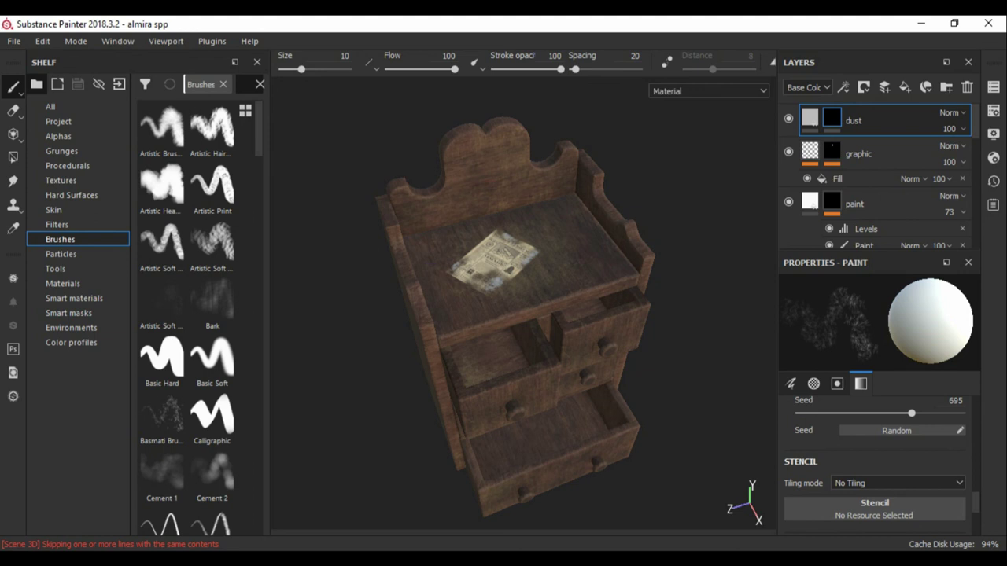
pyautogui.click(50, 106)
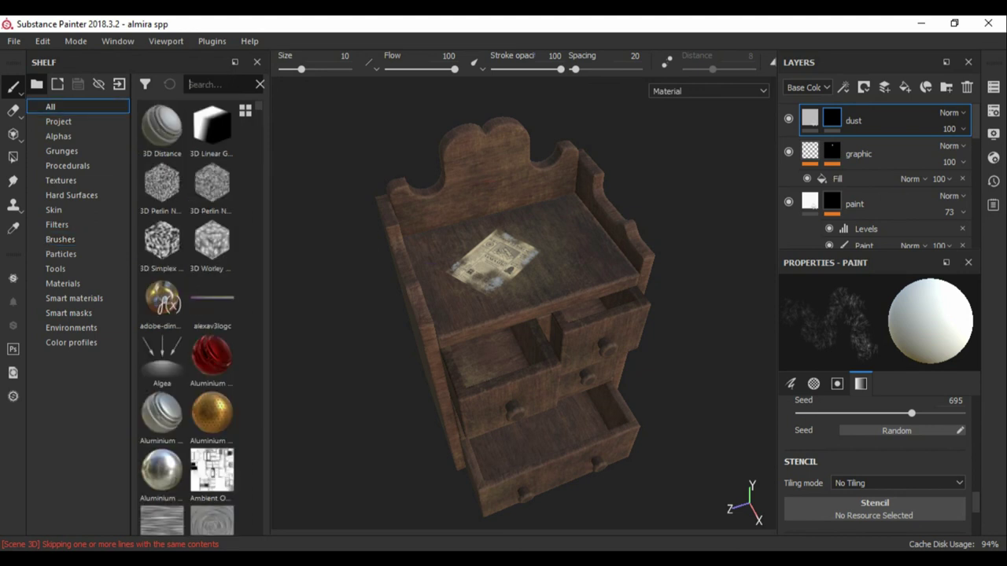
pyautogui.write('occ')
pyautogui.moveTo(161, 185); pyautogui.dragTo(832, 120)
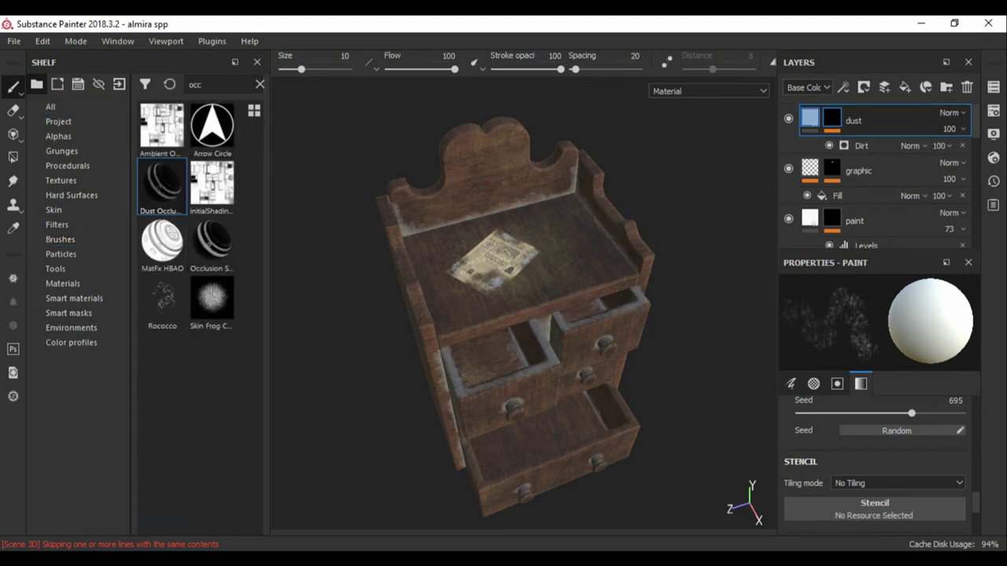
# Step: Set the dust layer's Base Color to a slightly darkened tan
pyautogui.click(810, 120)
pyautogui.click(874, 359)
pyautogui.moveTo(929, 512); pyautogui.dragTo(929, 508)
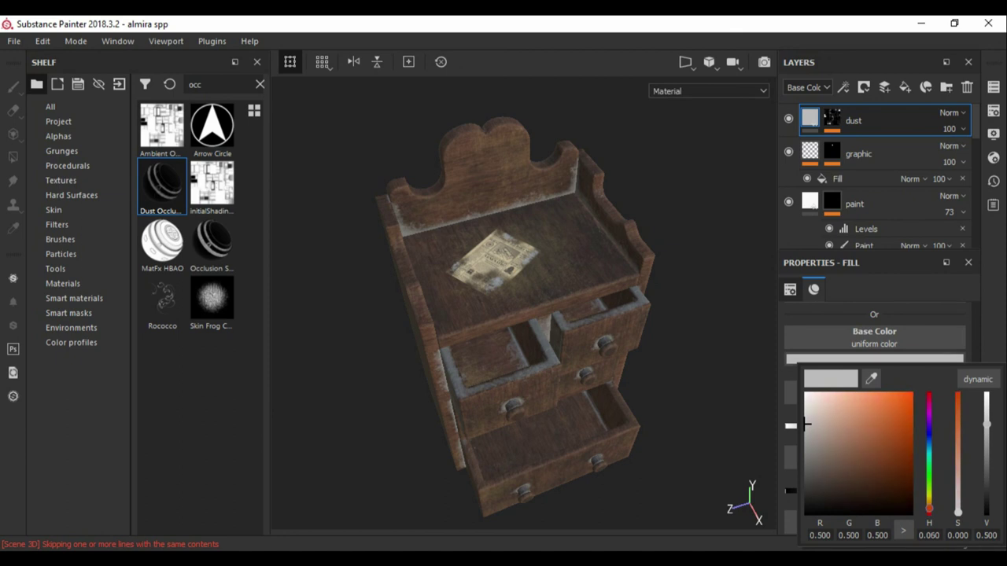
pyautogui.moveTo(806, 425)
pyautogui.mouseDown()
pyautogui.moveTo(836, 420)
pyautogui.moveTo(844, 435)
pyautogui.mouseUp()
pyautogui.keyDown('alt'); pyautogui.moveTo(551, 315); pyautogui.dragTo(614, 314); pyautogui.keyUp('alt')
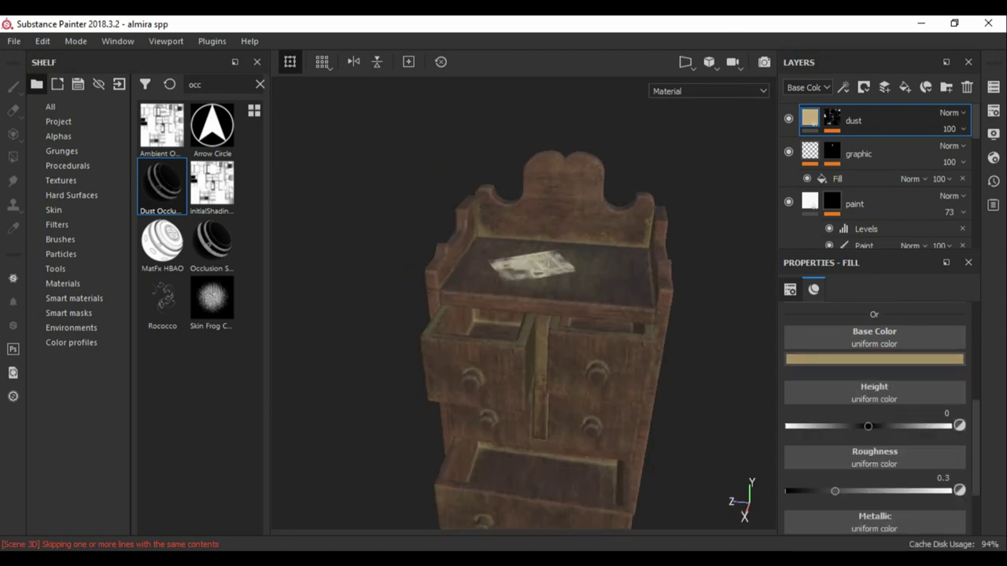
# Step: Add a Dirt effect to the dust mask at 40 opacity and inspect the cabinet's left side
pyautogui.moveTo(938, 146); pyautogui.dragTo(984, 171)
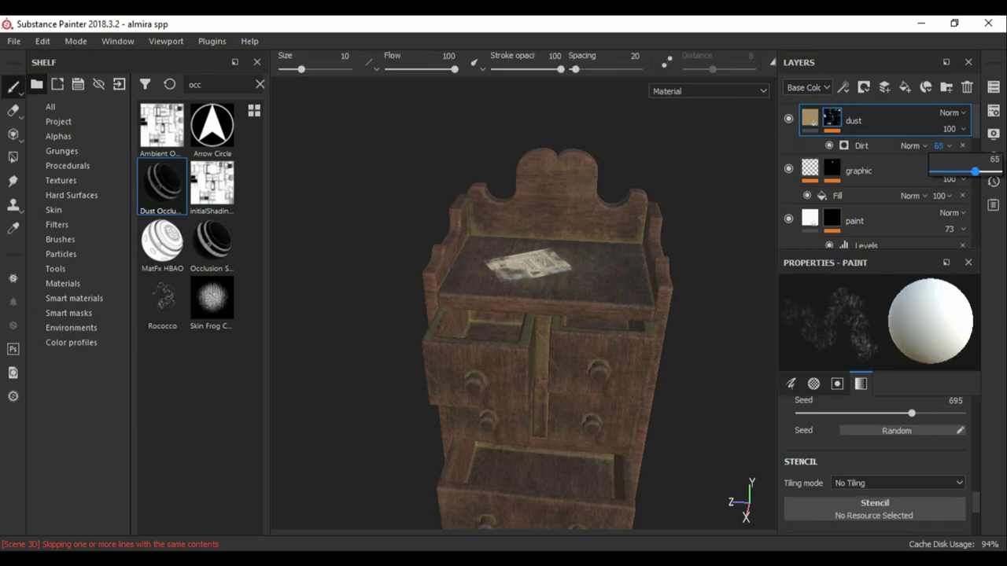
pyautogui.moveTo(961, 171); pyautogui.dragTo(957, 171)
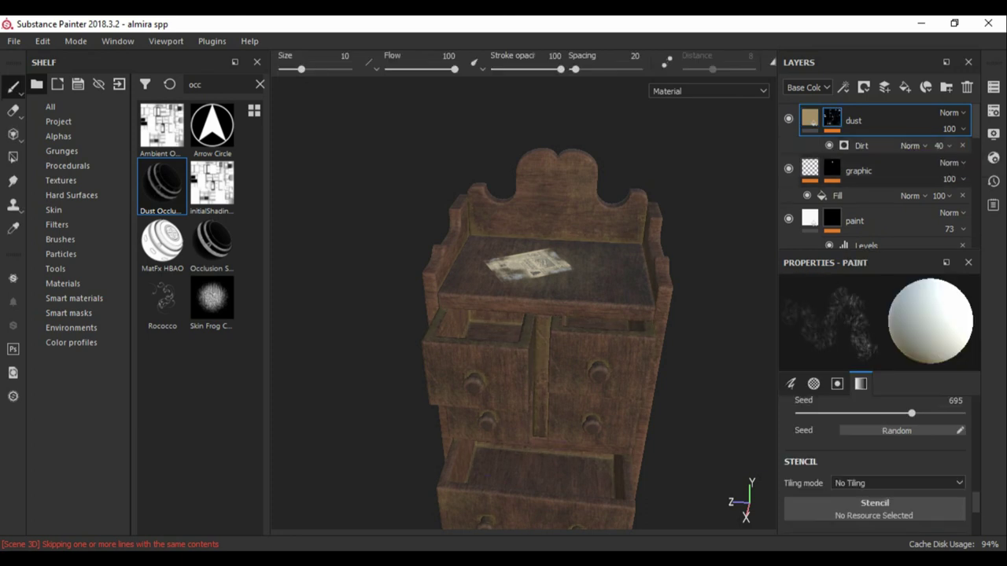
pyautogui.moveTo(551, 315)
pyautogui.keyDown('alt'); pyautogui.mouseDown()
pyautogui.moveTo(629, 314)
pyautogui.moveTo(503, 306)
pyautogui.moveTo(629, 299)
pyautogui.moveTo(663, 389)
pyautogui.moveTo(621, 299)
pyautogui.moveTo(602, 271)
pyautogui.moveTo(579, 268)
pyautogui.mouseUp(); pyautogui.keyUp('alt')
pyautogui.scroll(-2, 503, 306)
pyautogui.scroll(2, 663, 389)
pyautogui.scroll(-3, 663, 388)
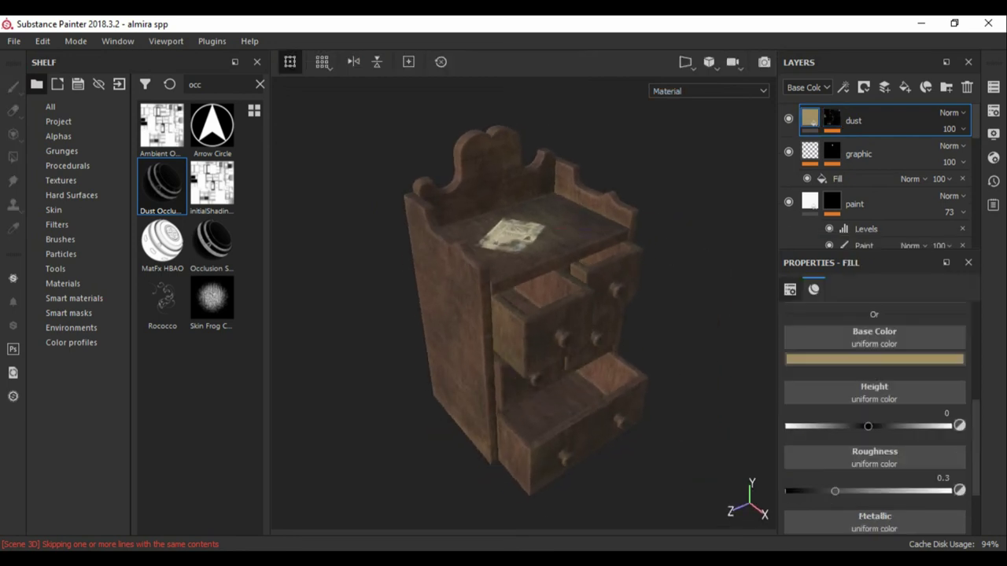
# Step: Switch the viewport to the Iray path-traced render of the dusty cabinet
pyautogui.click(764, 61)
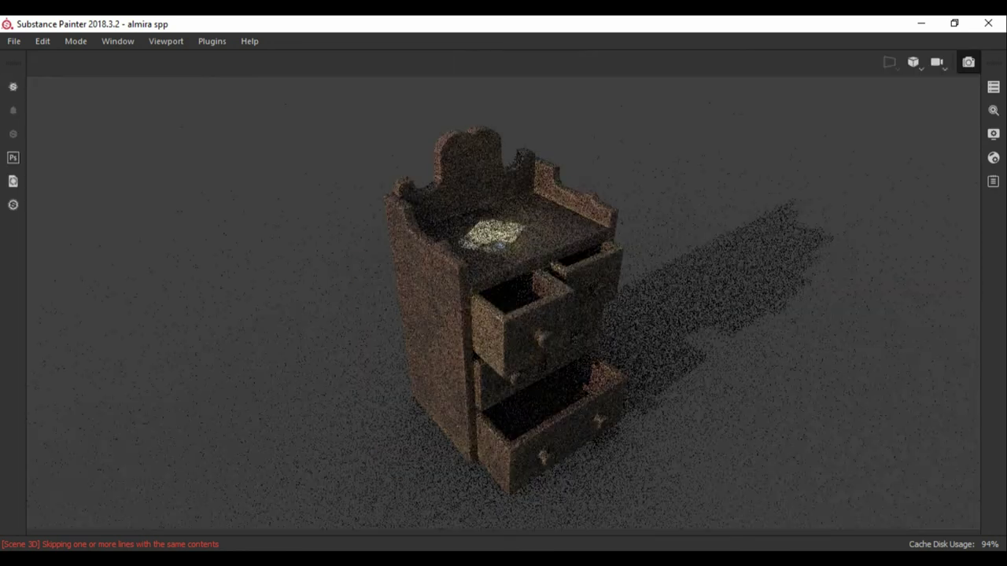